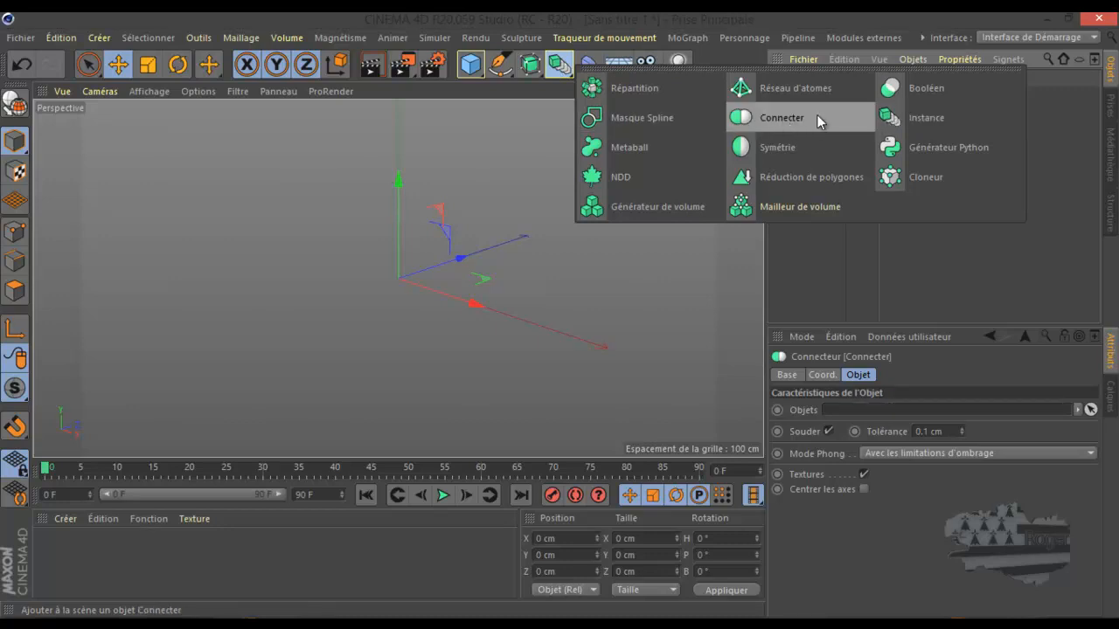
# Set the existing Connect object's Phong mode to Au plus bas, leaving no duplicate Connect object in the scene.
pyautogui.click(745, 122)
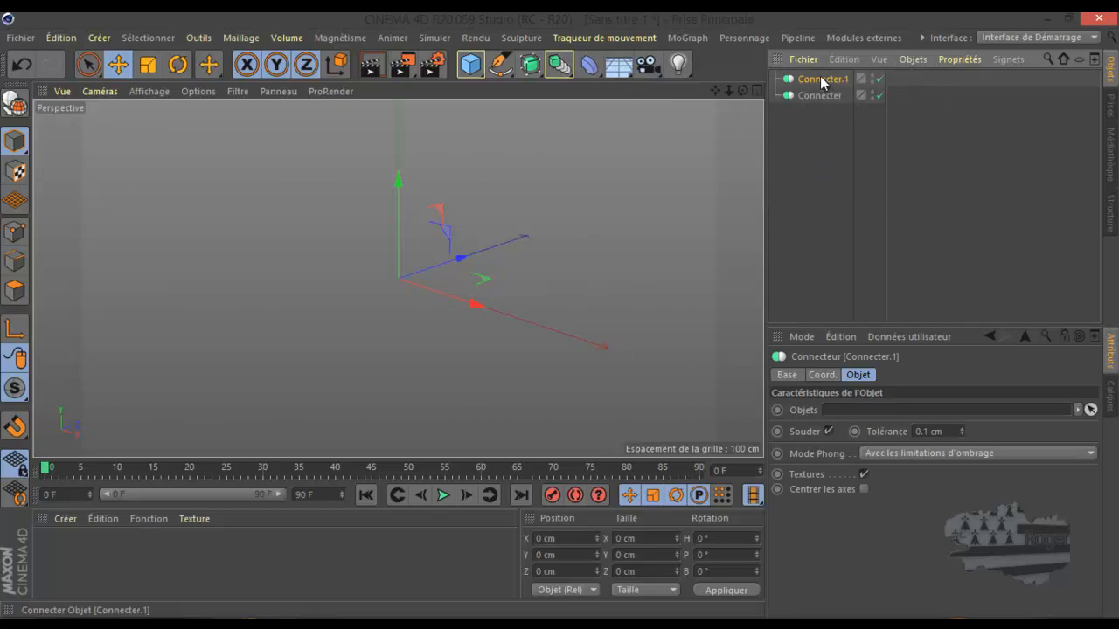
pyautogui.hotkey('ctrl', 'z')
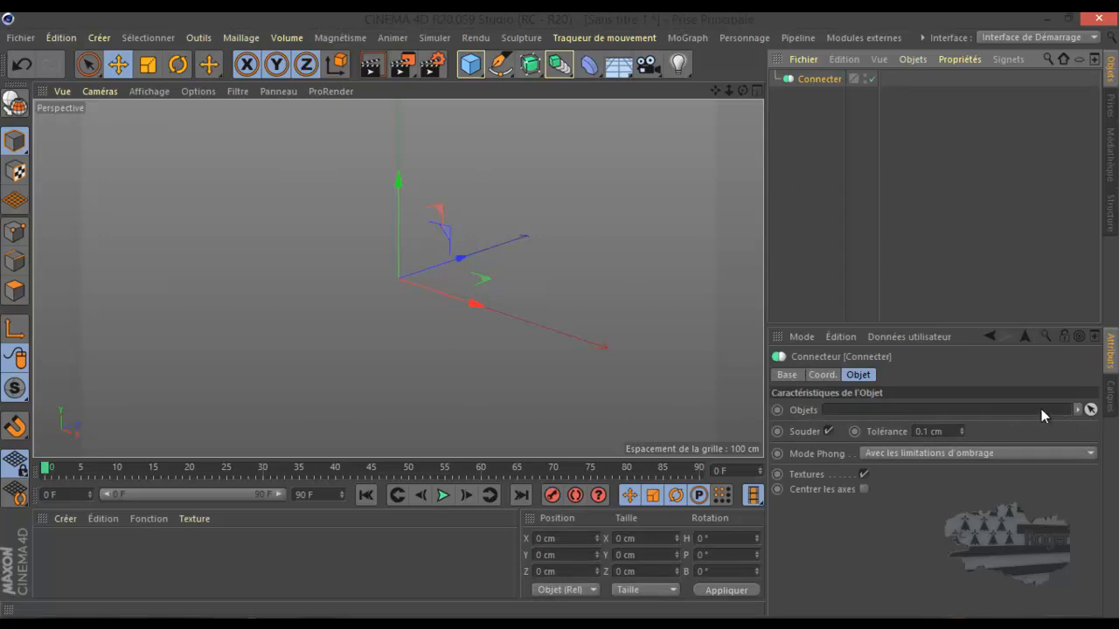
pyautogui.click(828, 432)
pyautogui.click(923, 452)
pyautogui.click(916, 520)
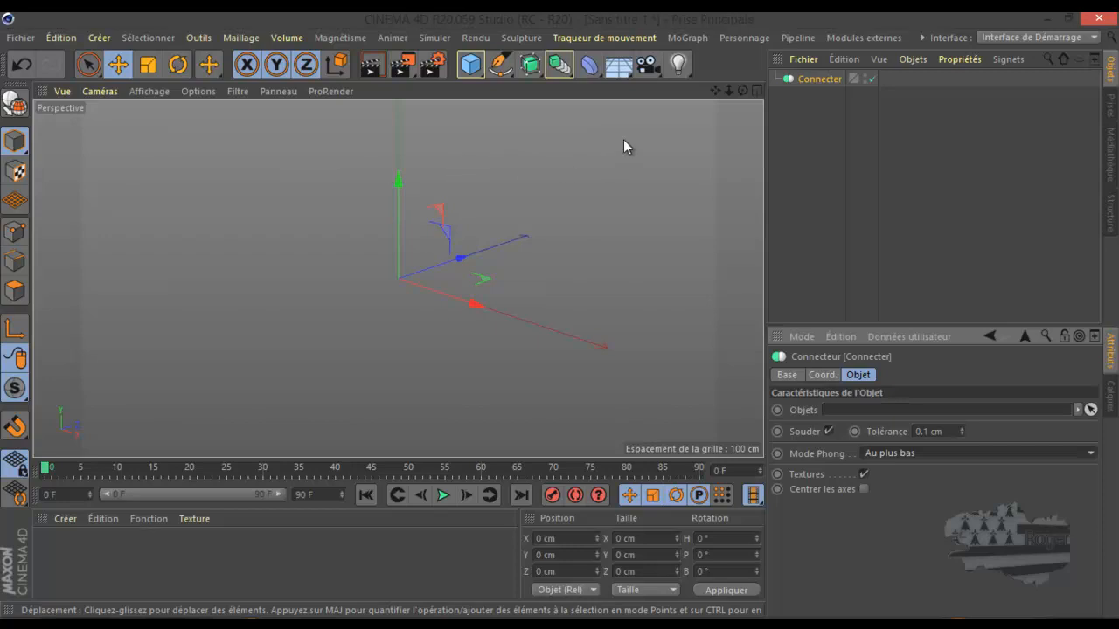
# Add a cube moved to about X -269 cm and a sphere moved to about X 159 cm.
pyautogui.click(470, 64)
pyautogui.moveTo(463, 291); pyautogui.dragTo(354, 262)
pyautogui.click(470, 70)
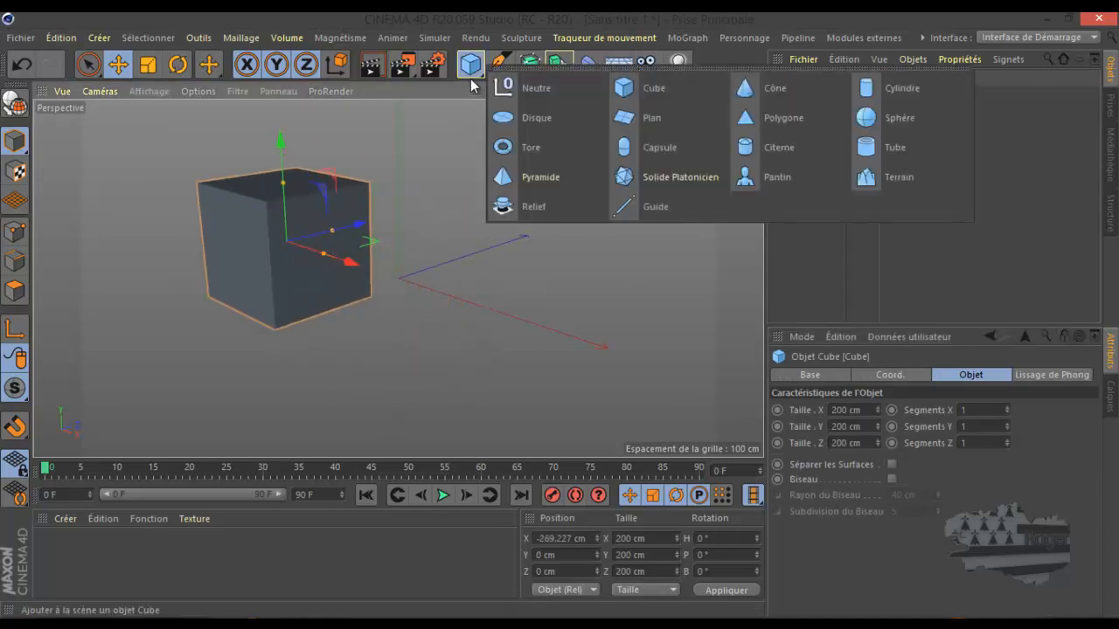
pyautogui.click(865, 117)
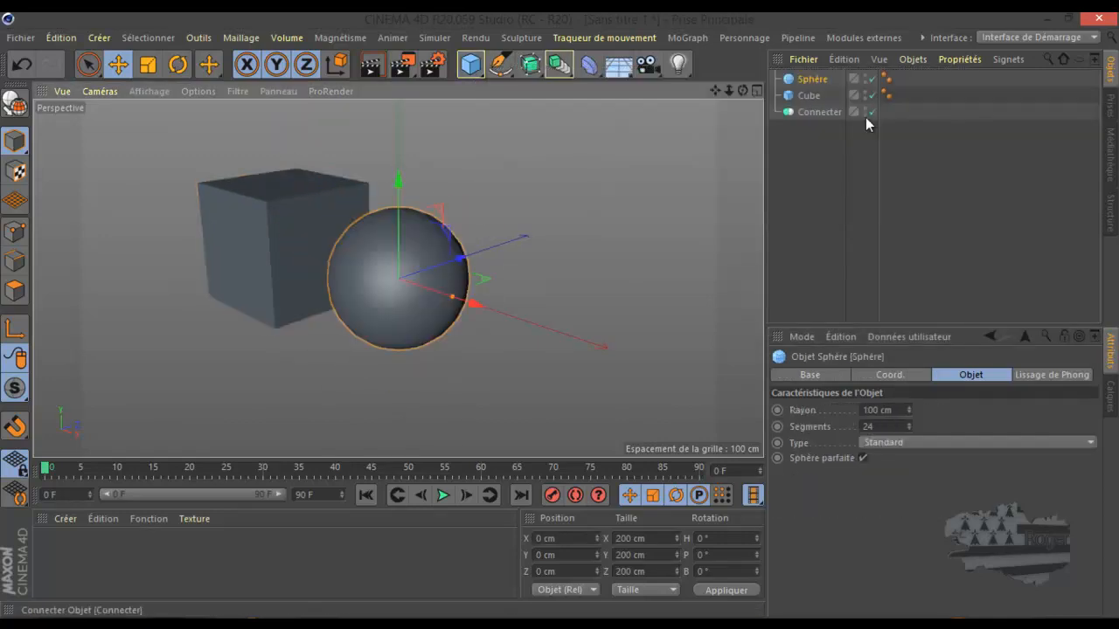
pyautogui.moveTo(583, 338); pyautogui.dragTo(675, 365)
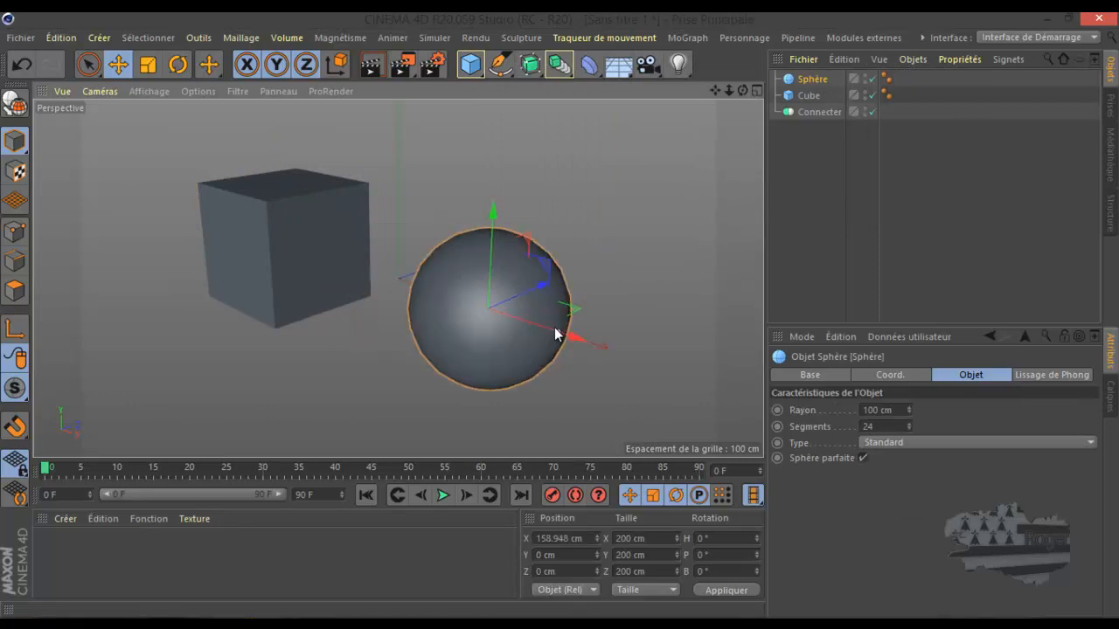
# Connect the nested cube with the sphere linked in the Connect object's Objets field, and move the Connect object to about X -38 cm.
pyautogui.click(808, 98)
pyautogui.moveTo(808, 98); pyautogui.dragTo(862, 411)
pyautogui.click(818, 95)
pyautogui.moveTo(474, 303)
pyautogui.mouseDown()
pyautogui.moveTo(367, 264)
pyautogui.moveTo(549, 323)
pyautogui.moveTo(429, 292)
pyautogui.moveTo(459, 298)
pyautogui.mouseUp()
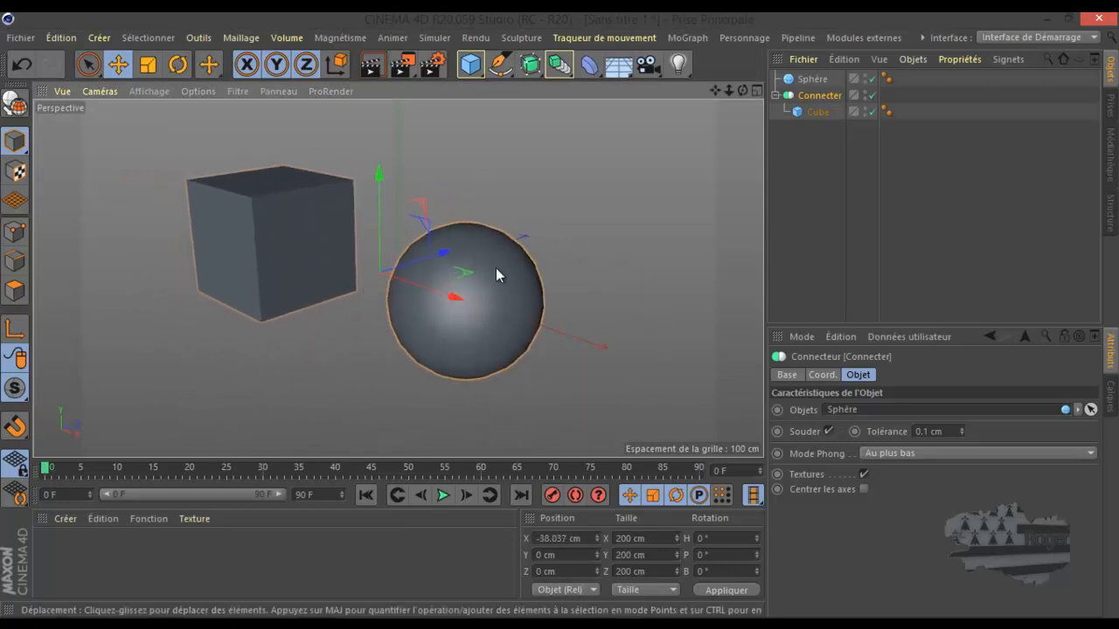
# Move the cube alone to about X -192 cm and the linked sphere to about X 198 cm.
pyautogui.click(815, 112)
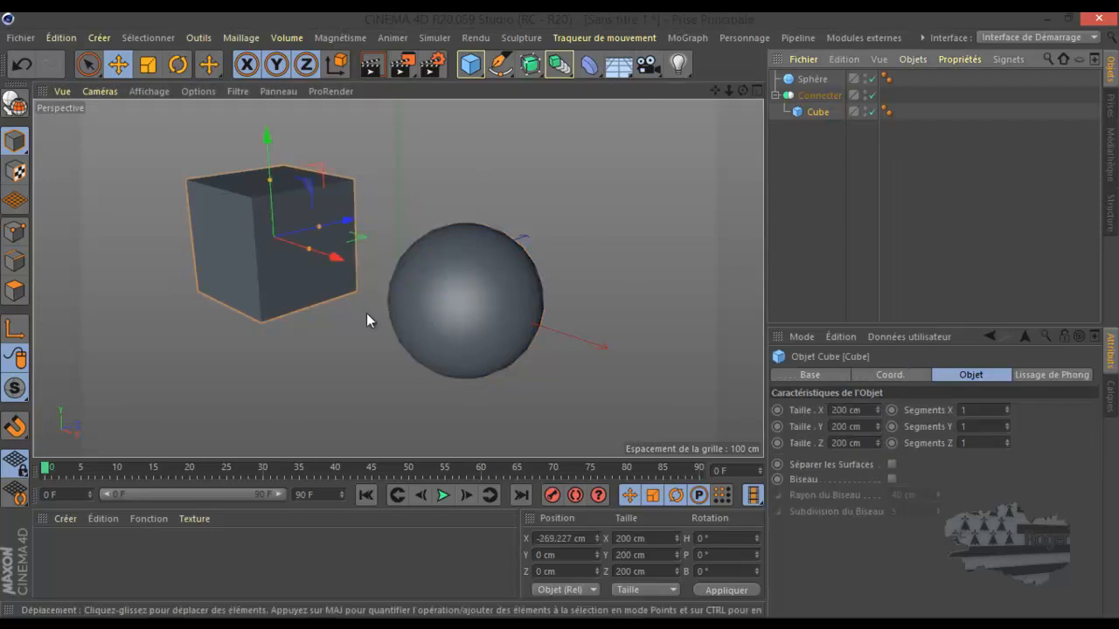
pyautogui.moveTo(327, 252); pyautogui.dragTo(360, 291)
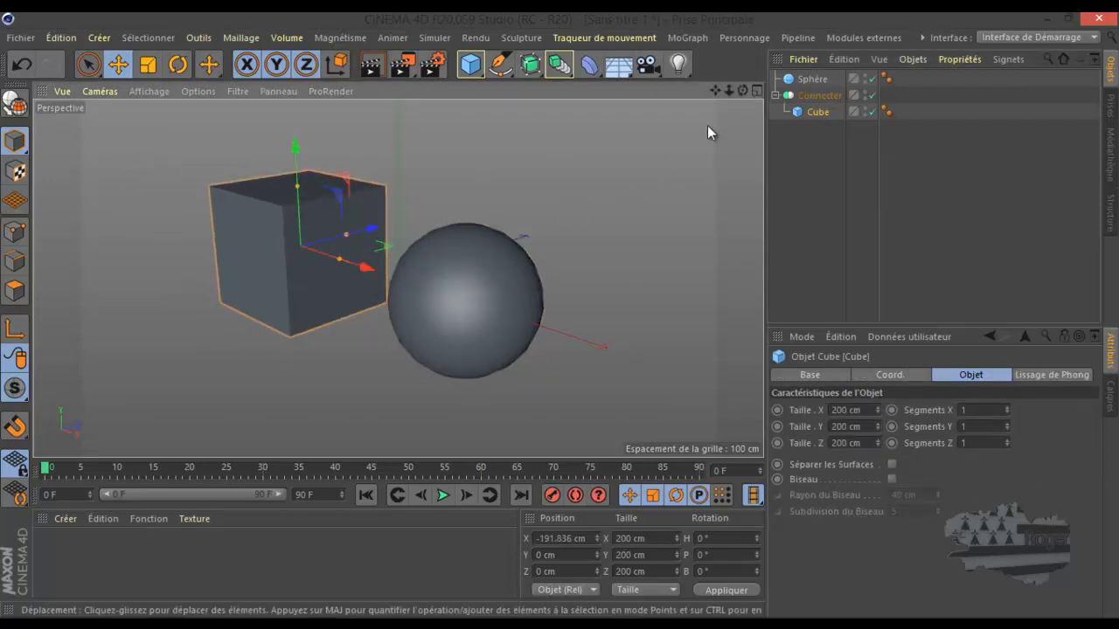
pyautogui.click(812, 78)
pyautogui.moveTo(577, 338); pyautogui.dragTo(600, 370)
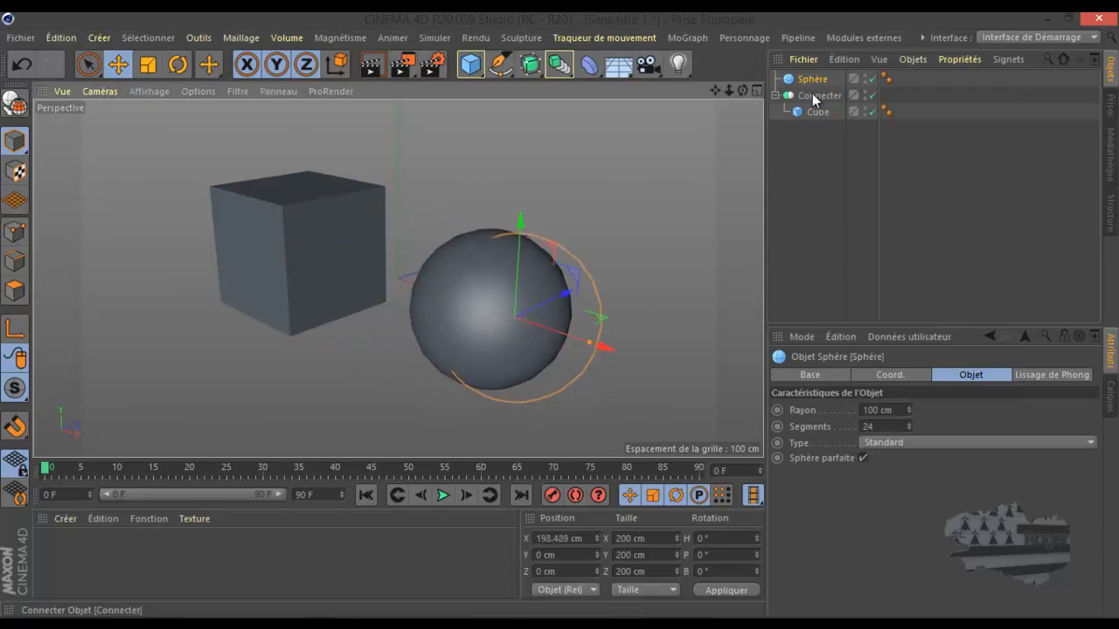
# Take the cube out of the Connect object and nest the sphere under the cube.
pyautogui.click(812, 95)
pyautogui.moveTo(813, 110); pyautogui.dragTo(815, 130)
pyautogui.moveTo(812, 79); pyautogui.dragTo(807, 112)
pyautogui.scroll(-3, 572, 235)
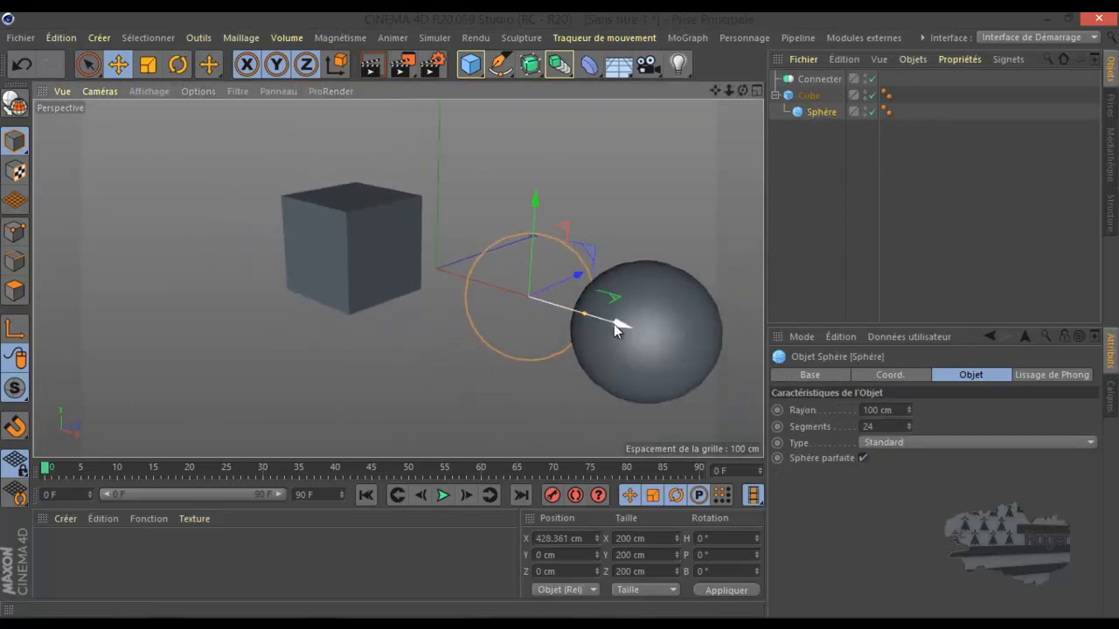
# Move the child sphere closer to the cube along X and the parent cube to about X -388 cm.
pyautogui.moveTo(620, 323); pyautogui.dragTo(544, 301)
pyautogui.click(809, 95)
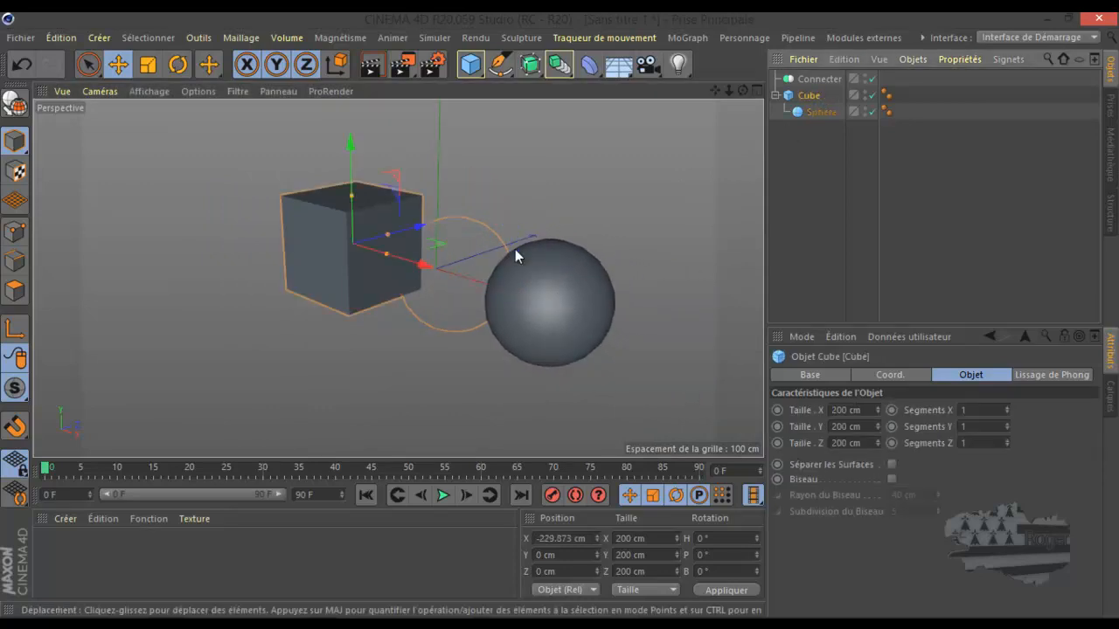
pyautogui.moveTo(432, 266); pyautogui.dragTo(339, 289)
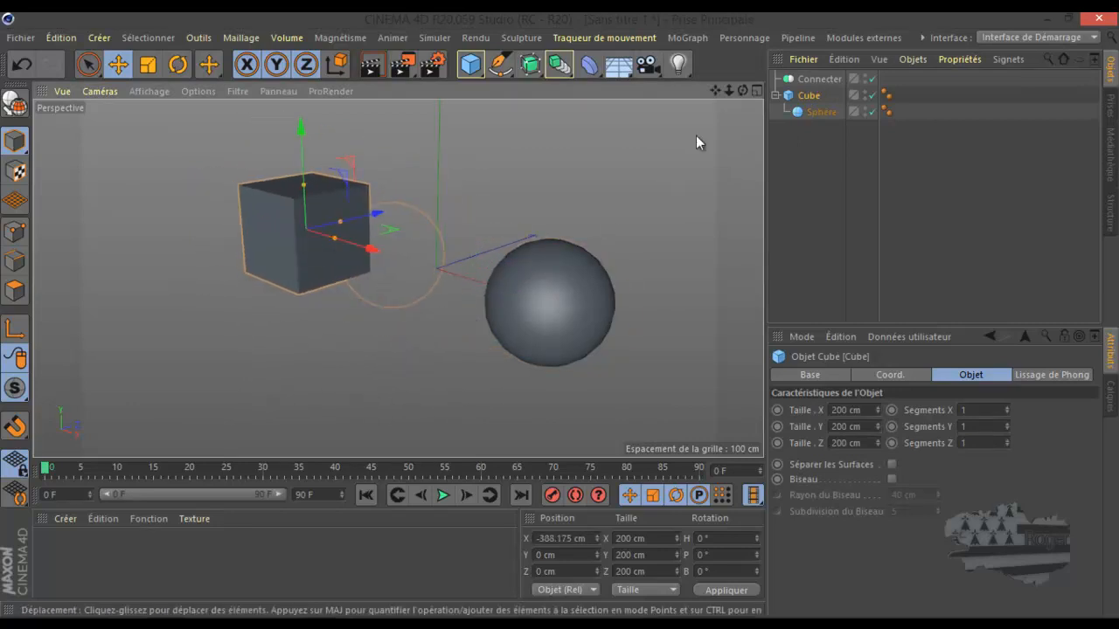
# Clear the sphere from the Connect object's Objets field.
pyautogui.click(818, 79)
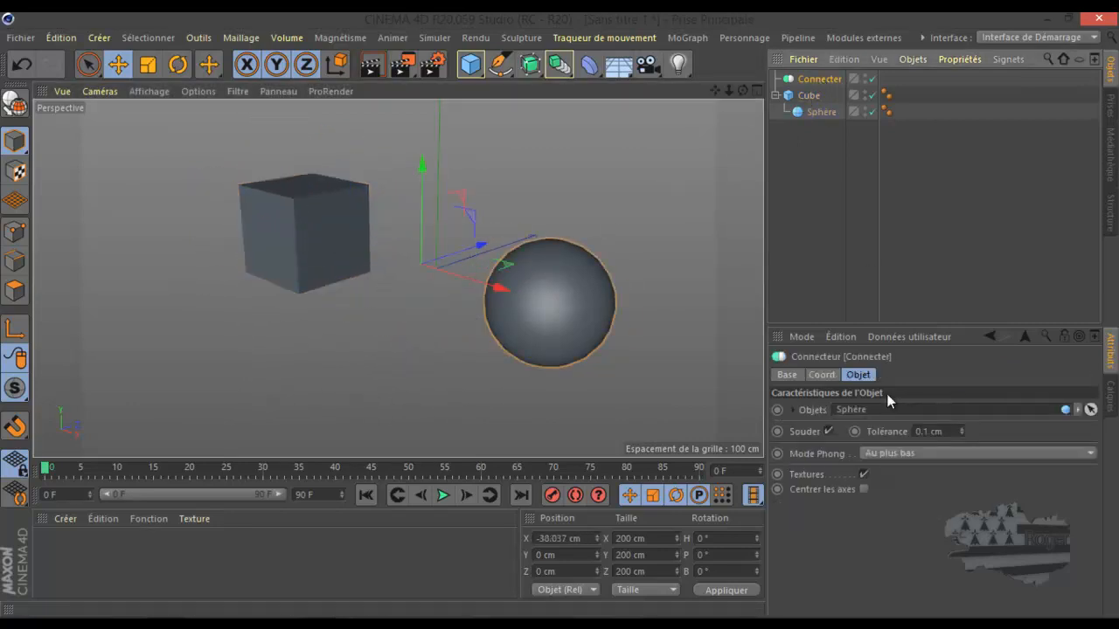
pyautogui.click(1077, 409)
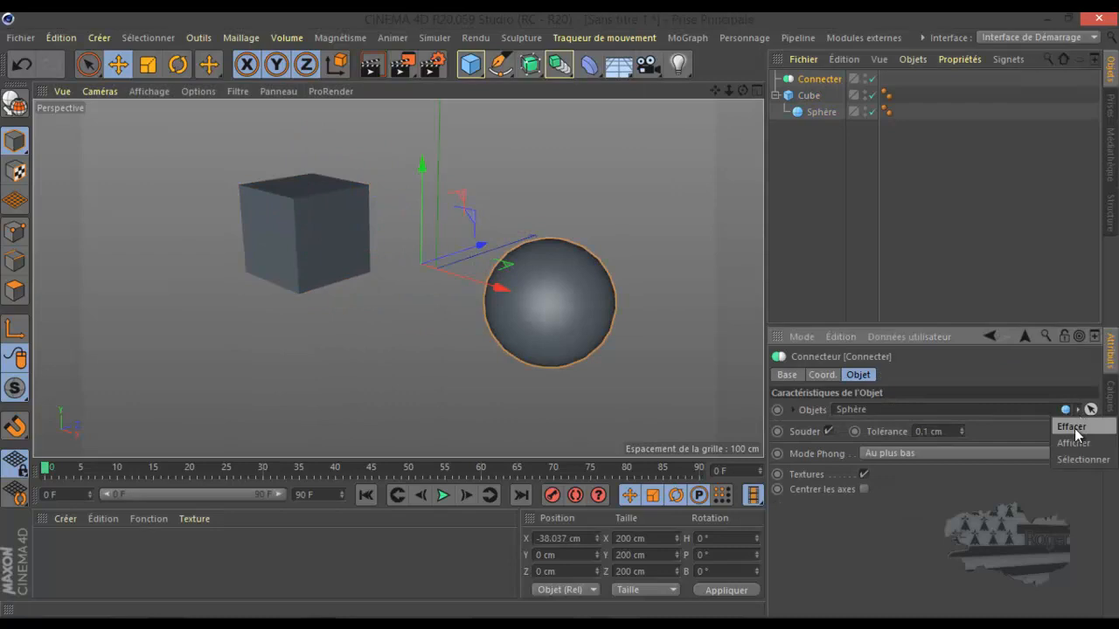
pyautogui.click(1076, 428)
# Move the cube together with its child sphere along the X axis, ending at about X -123 cm.
pyautogui.click(810, 96)
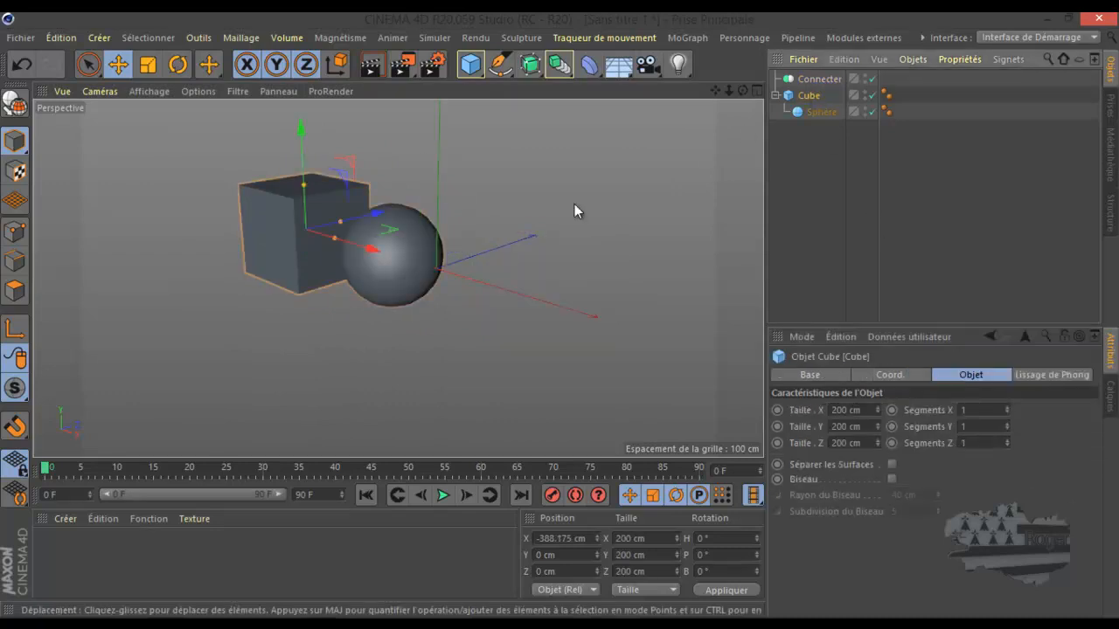
pyautogui.moveTo(363, 248); pyautogui.dragTo(484, 324)
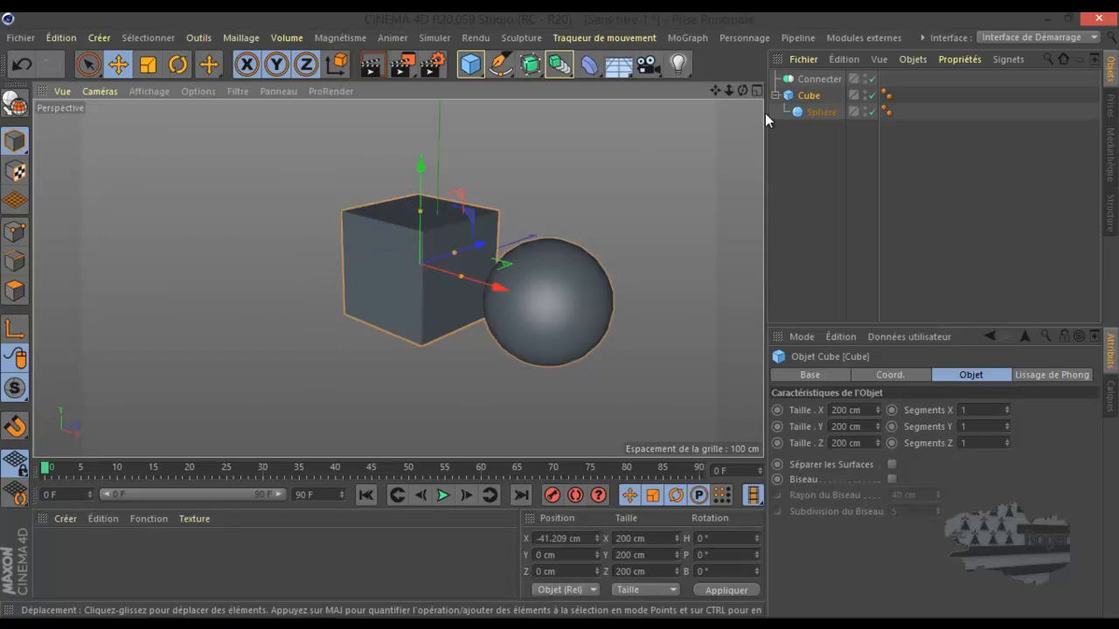
pyautogui.moveTo(506, 292); pyautogui.dragTo(474, 283)
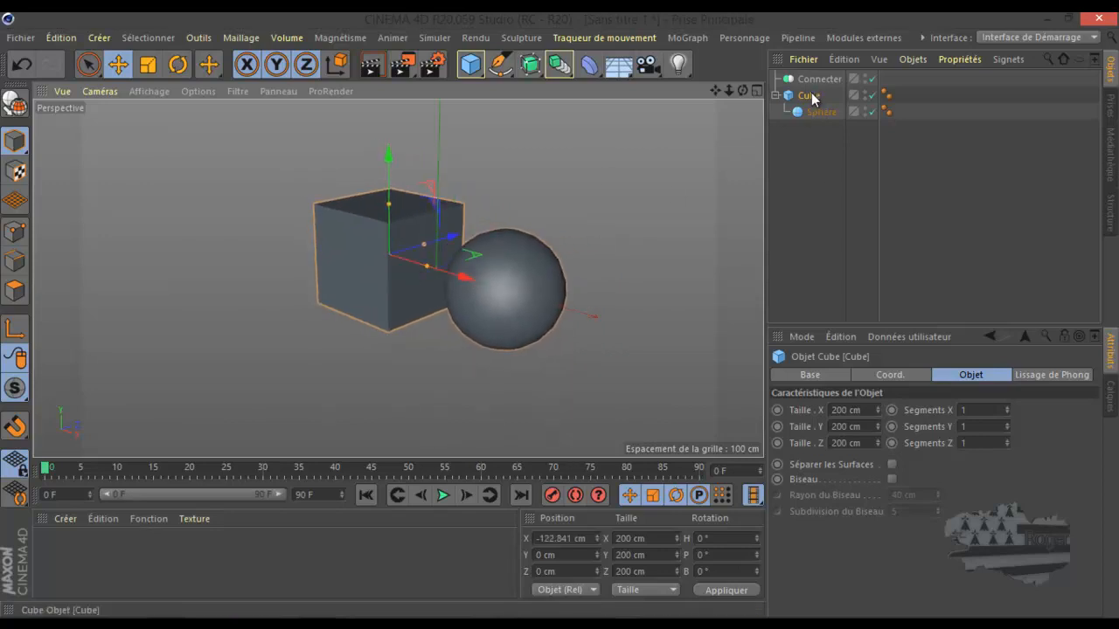
# Take the sphere out of the cube's hierarchy and move the cube alone along the negative X direction.
pyautogui.moveTo(814, 114); pyautogui.dragTo(796, 105)
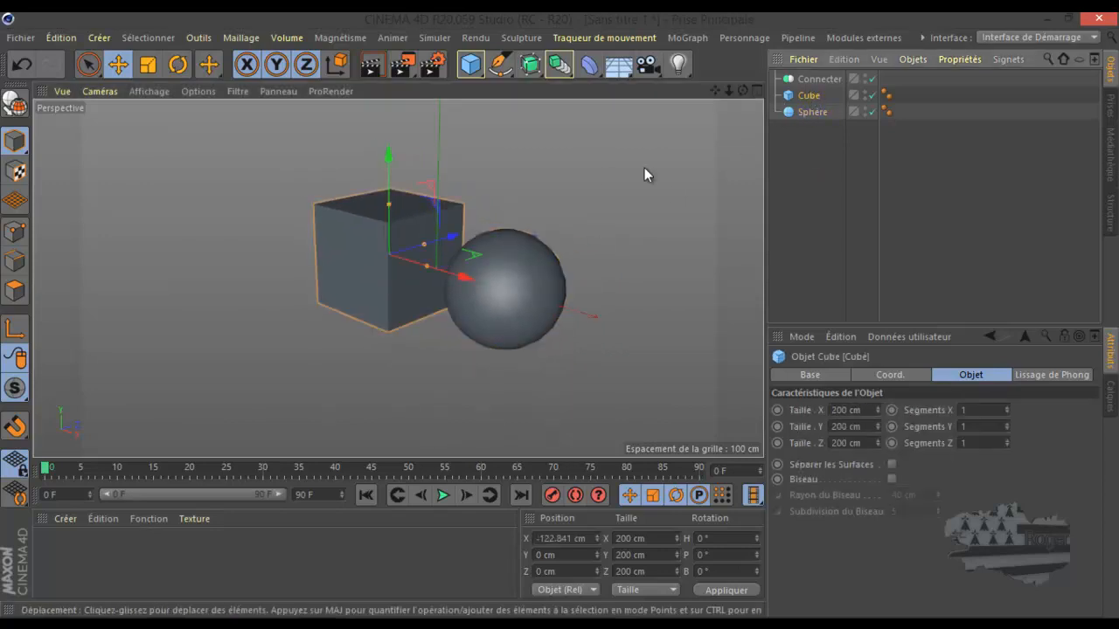
pyautogui.moveTo(456, 271); pyautogui.dragTo(400, 269)
# Nest the sphere under the cube again, shift the sphere along X, and move the cube to about X -147 cm.
pyautogui.moveTo(815, 114)
pyautogui.mouseDown()
pyautogui.moveTo(805, 104)
pyautogui.moveTo(816, 98)
pyautogui.moveTo(812, 110)
pyautogui.mouseUp()
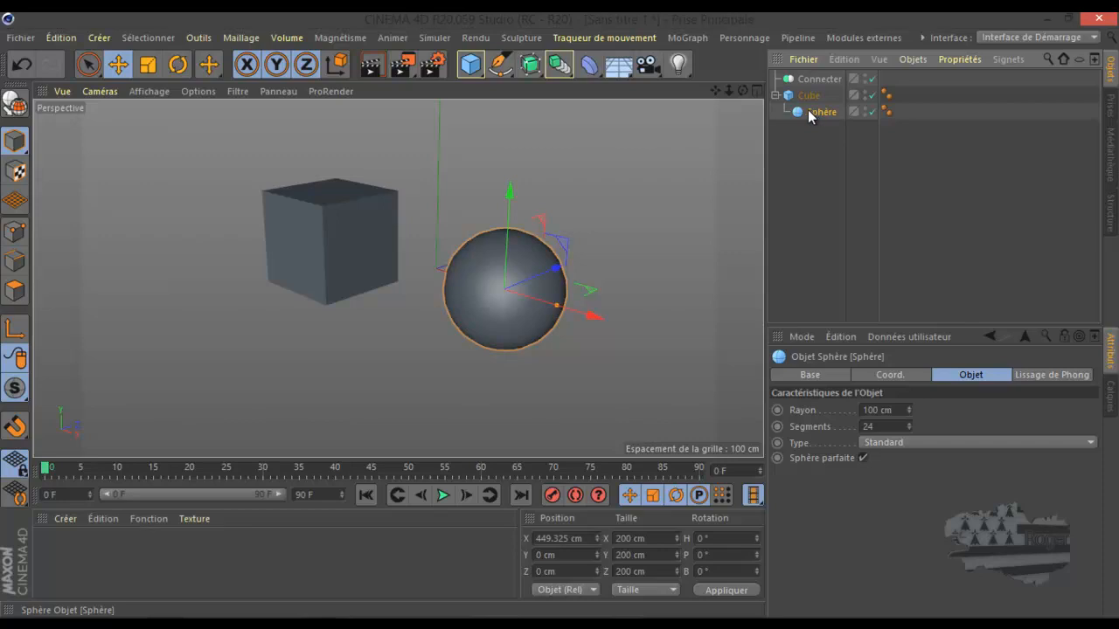
pyautogui.moveTo(582, 316); pyautogui.dragTo(568, 311)
pyautogui.click(368, 243)
pyautogui.moveTo(391, 265); pyautogui.dragTo(445, 279)
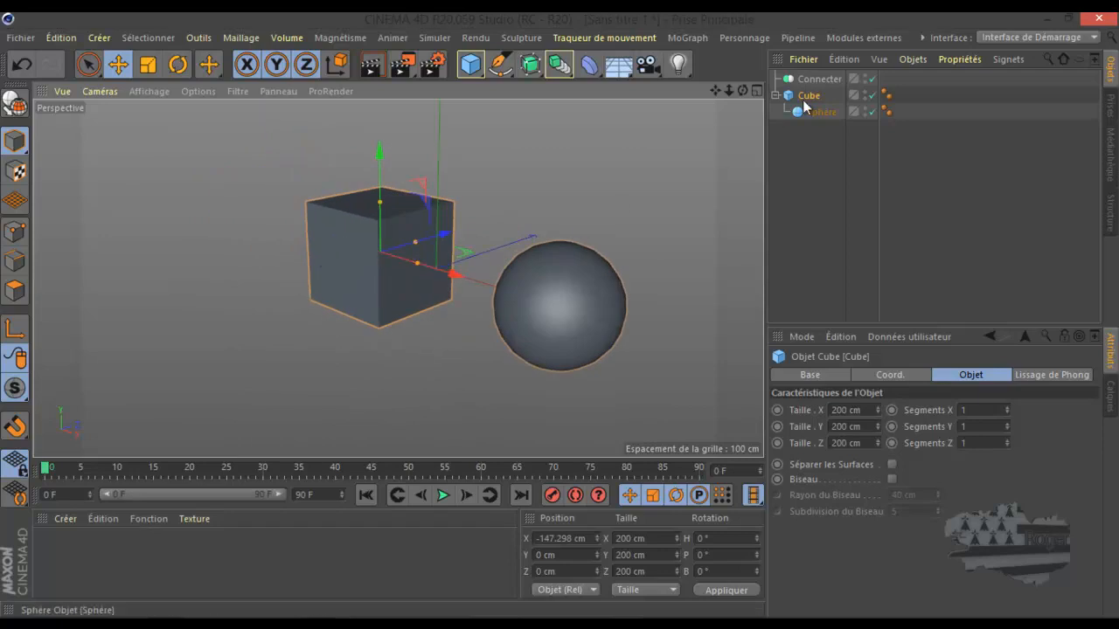
# Separate the sphere from the cube, nest only the cube under the Connect object, and link the sphere in its Objets field.
pyautogui.moveTo(813, 146); pyautogui.dragTo(820, 77)
pyautogui.click(812, 98)
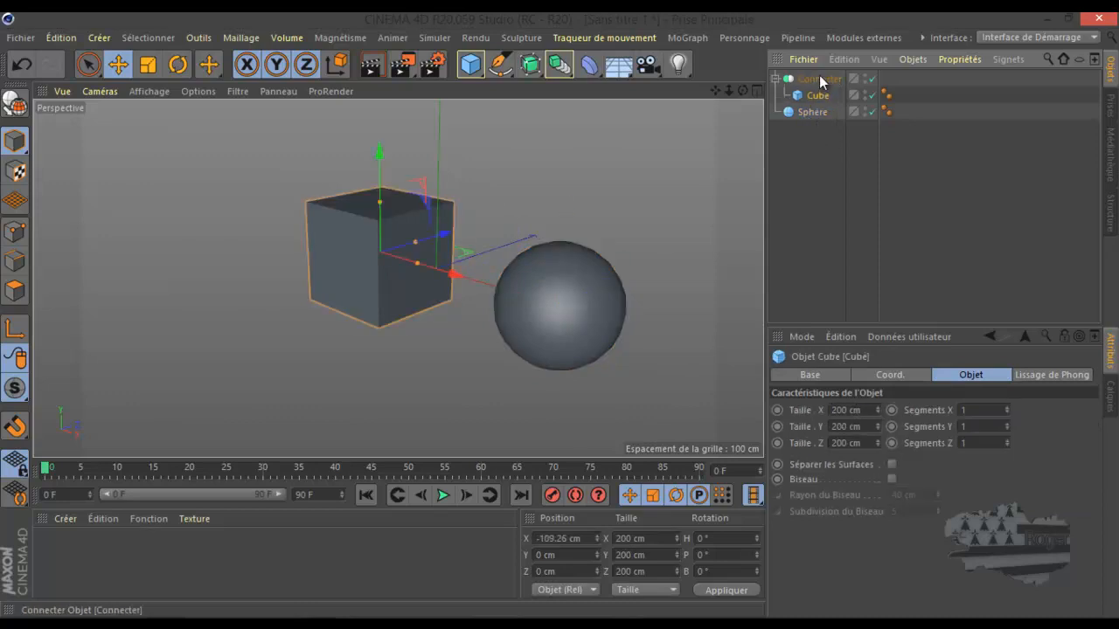
pyautogui.click(818, 79)
pyautogui.moveTo(812, 112); pyautogui.dragTo(869, 423)
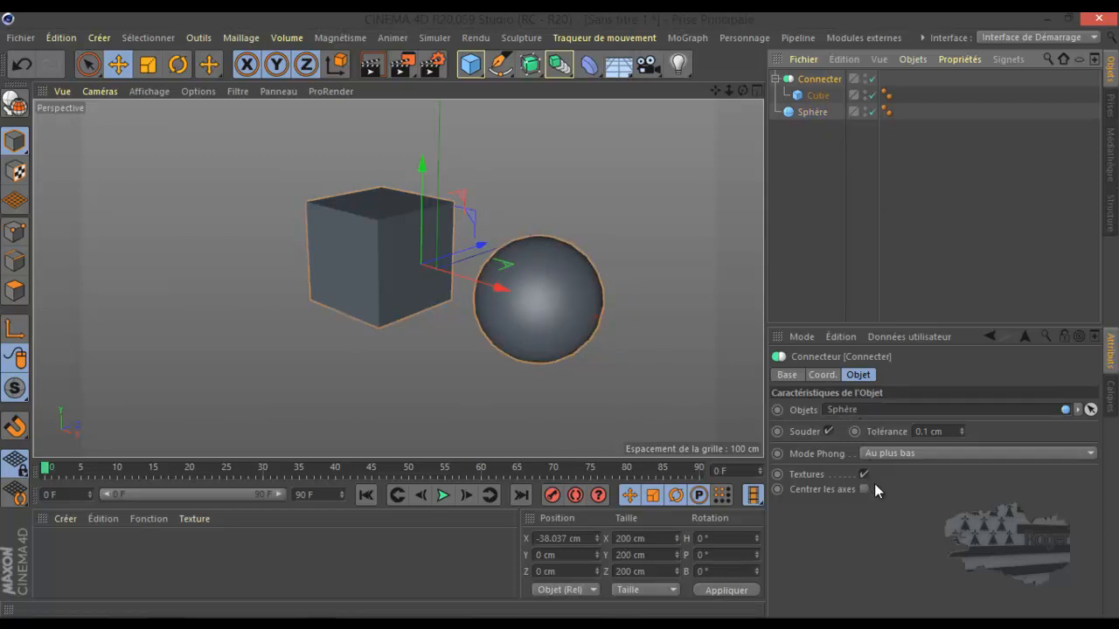
# Delete the Connect object, the cube and the sphere to empty the scene.
pyautogui.moveTo(795, 134); pyautogui.dragTo(780, 67)
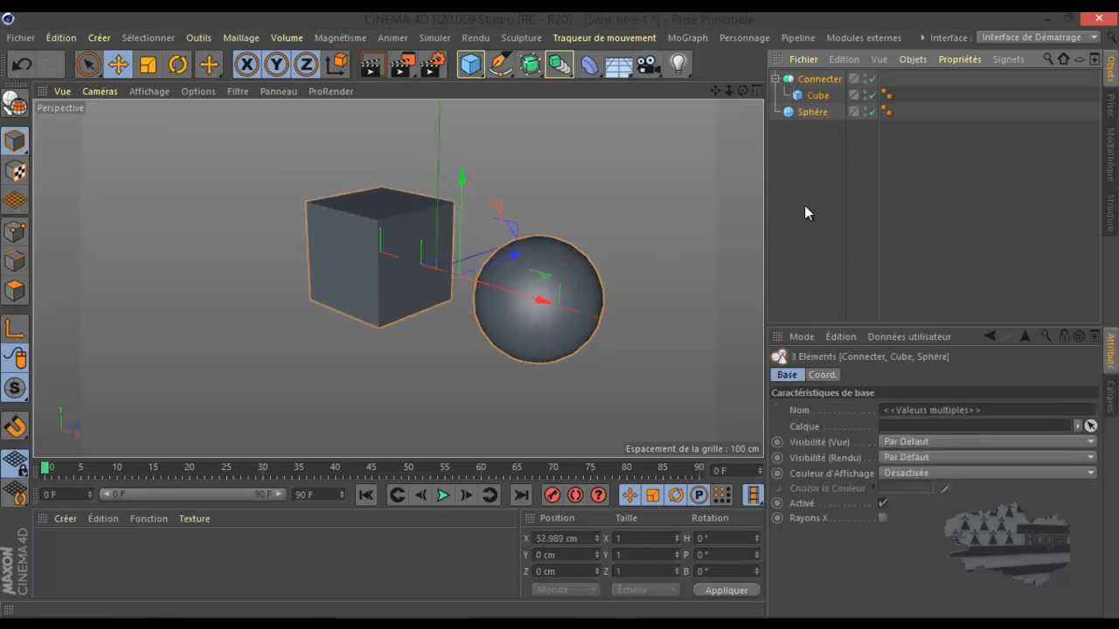
pyautogui.press('Delete')
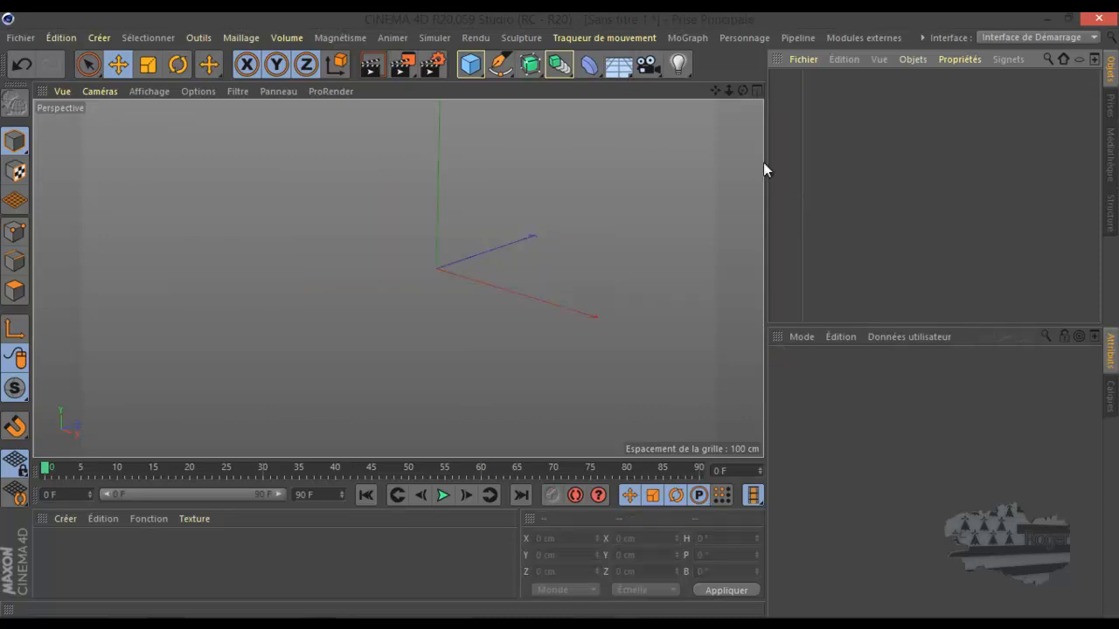
# Add a tube and reshape it to an inner radius of about 175 cm and a height of about 752 cm.
pyautogui.click(470, 64)
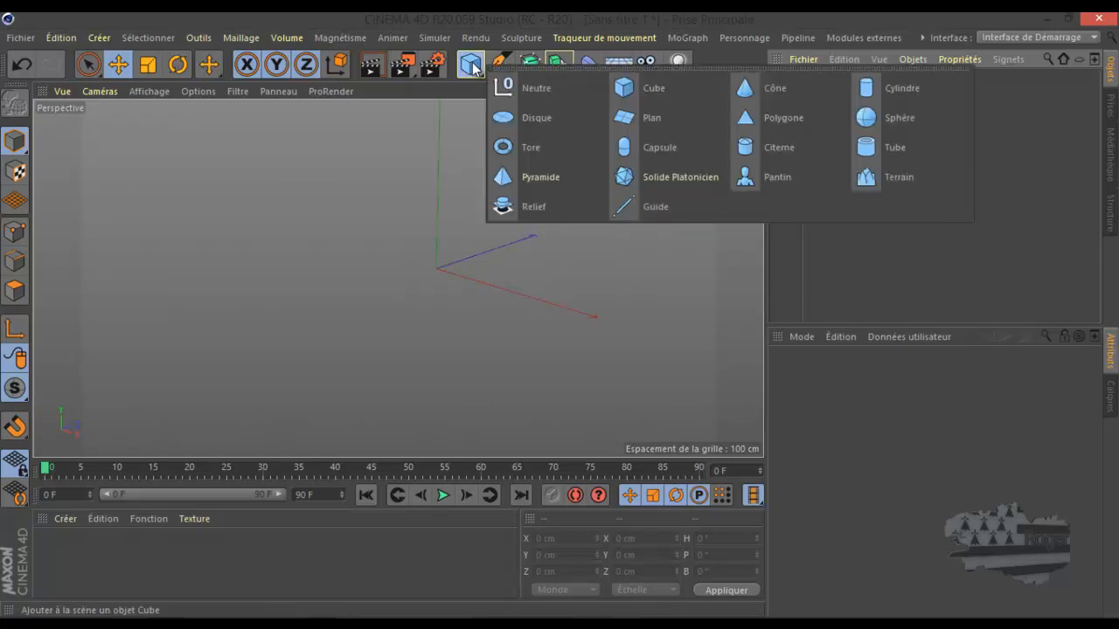
pyautogui.click(893, 150)
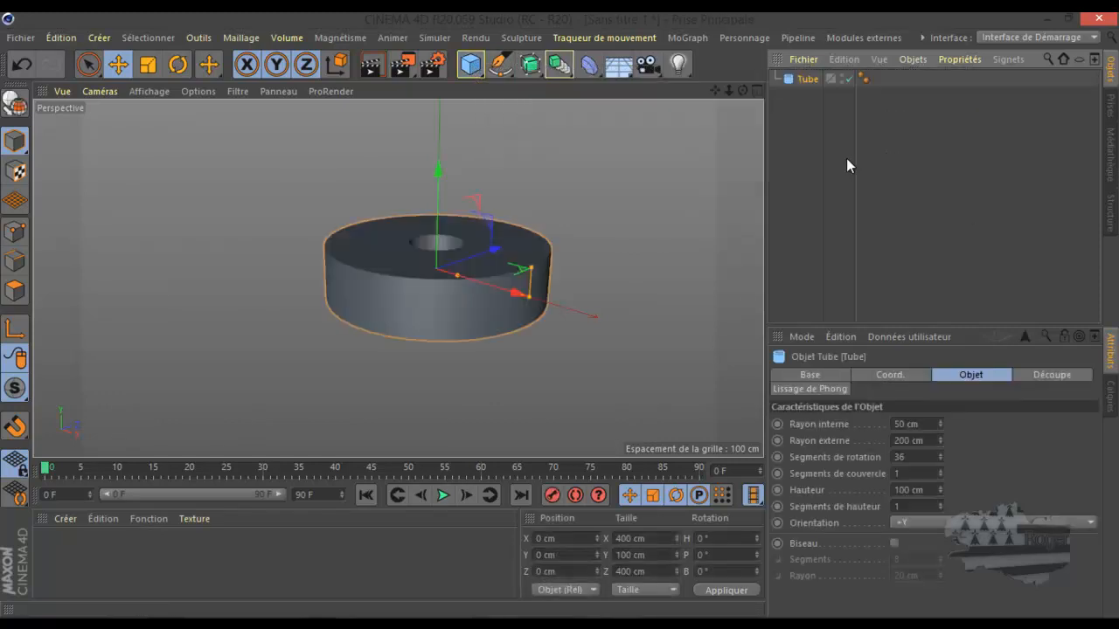
pyautogui.scroll(4, 449, 227)
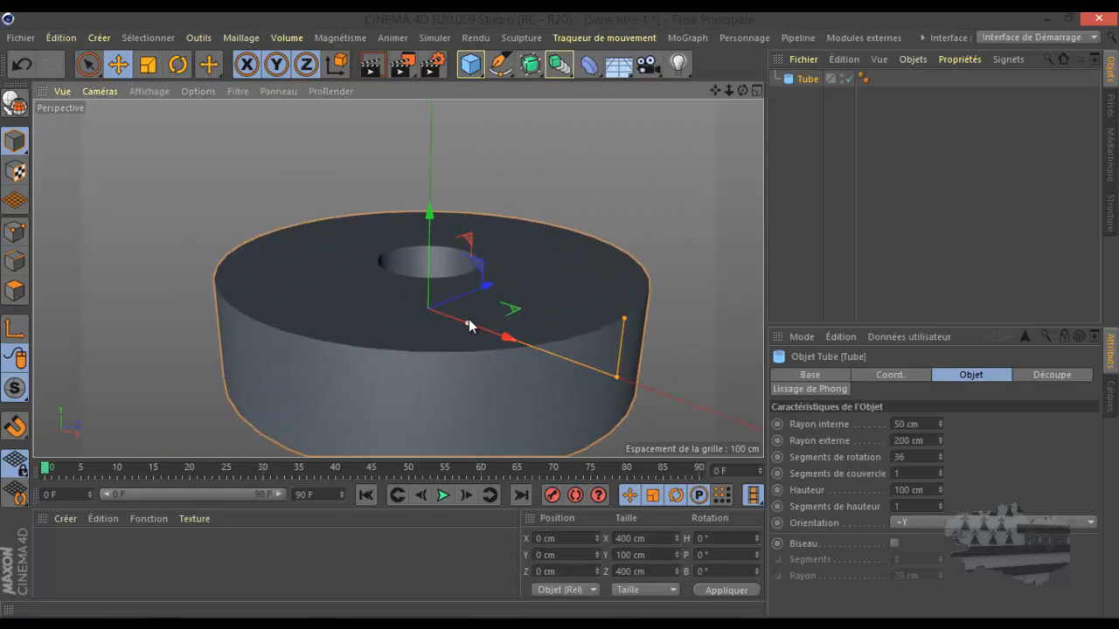
pyautogui.moveTo(622, 324); pyautogui.dragTo(618, 127)
pyautogui.moveTo(466, 323); pyautogui.dragTo(583, 385)
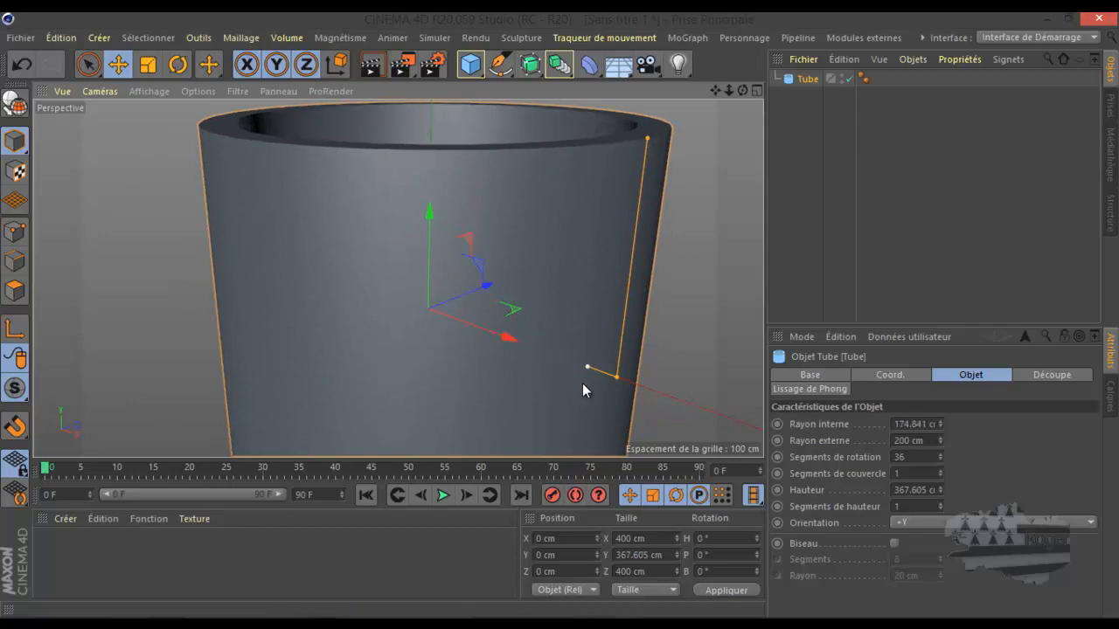
pyautogui.scroll(-5, 542, 350)
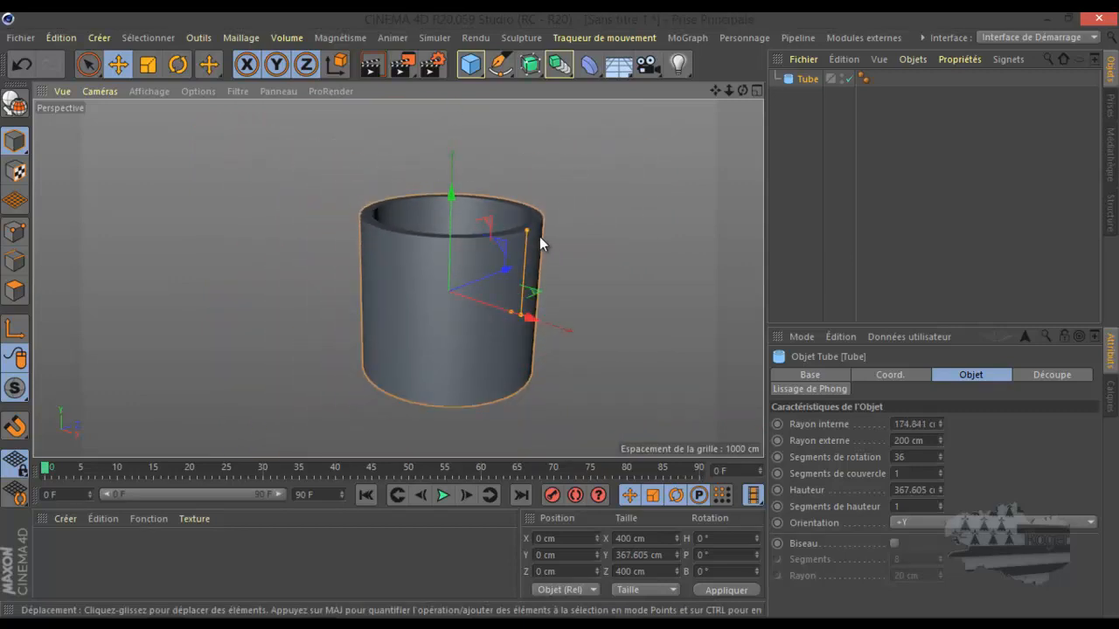
pyautogui.moveTo(532, 233); pyautogui.dragTo(530, 132)
pyautogui.scroll(-2, 532, 284)
pyautogui.moveTo(742, 90); pyautogui.dragTo(726, 100)
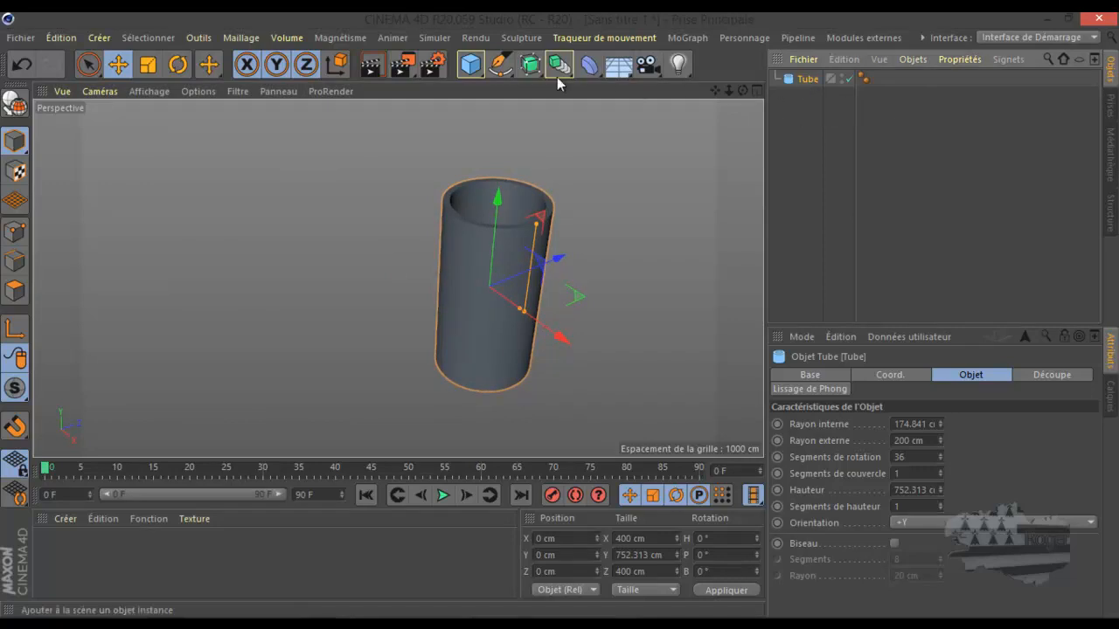
# Add a Citerne primitive at about X -375 cm and Z -491 cm, beside the tube, and make it editable.
pyautogui.click(468, 64)
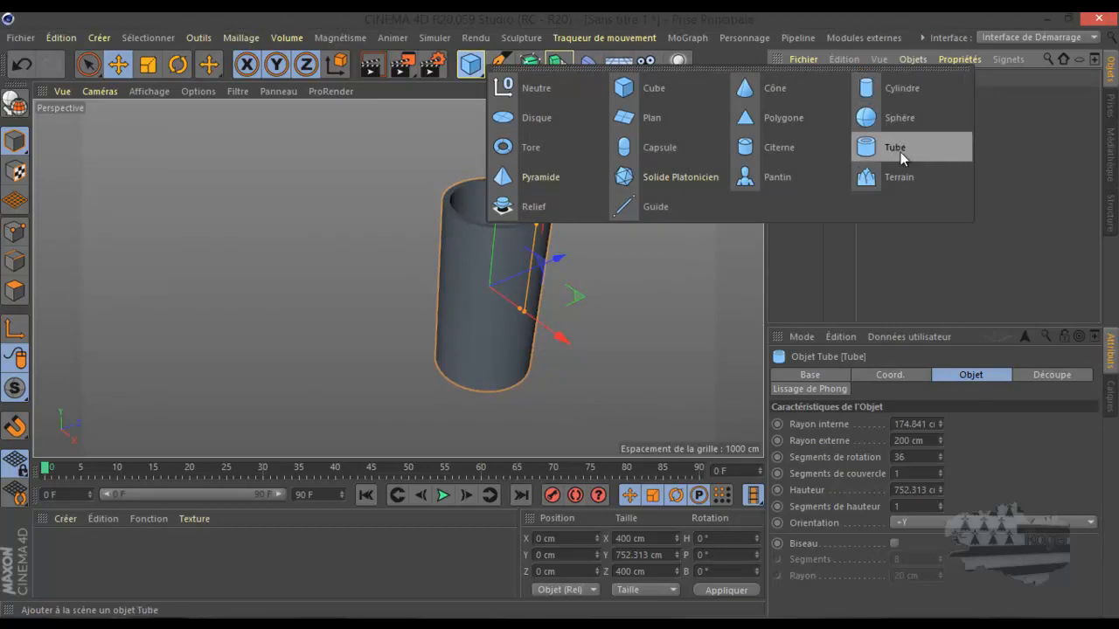
pyautogui.click(776, 147)
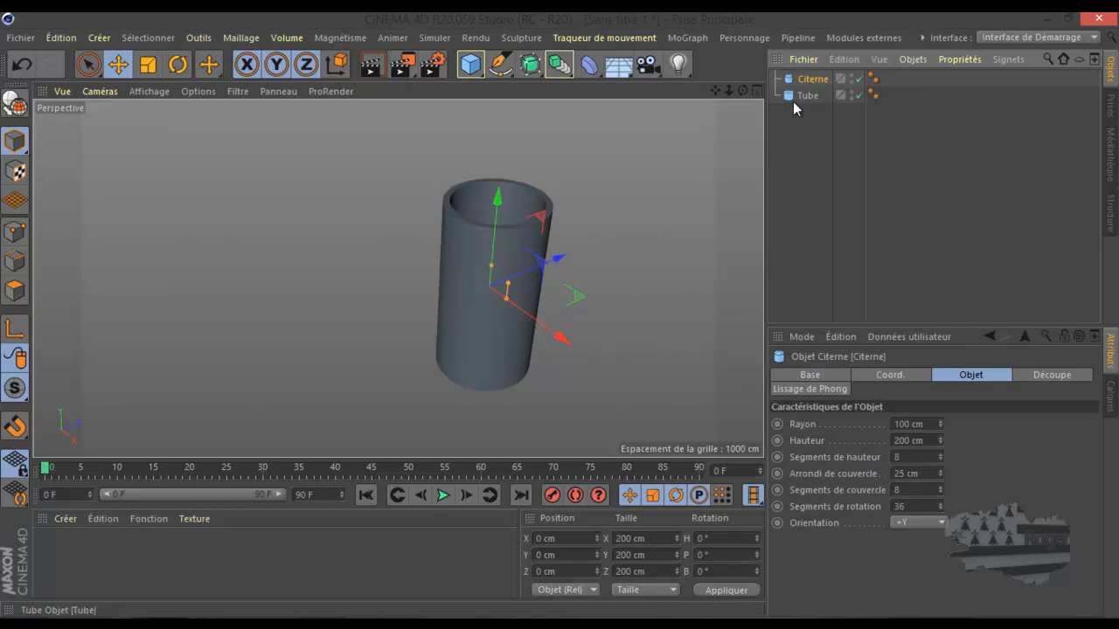
pyautogui.moveTo(575, 297); pyautogui.dragTo(416, 289)
pyautogui.scroll(6, 330, 251)
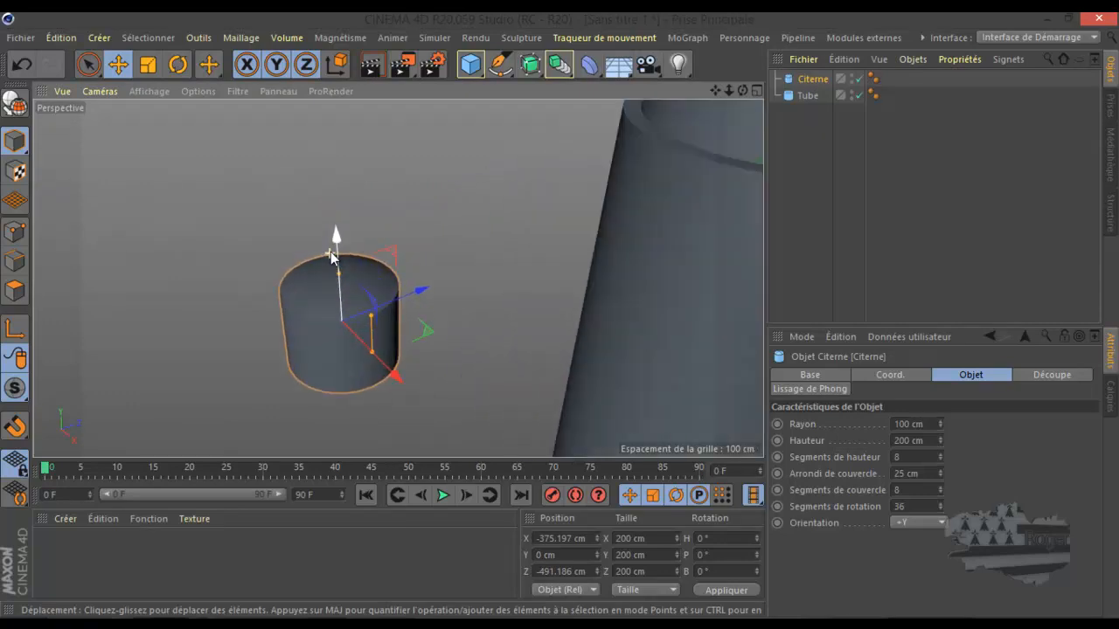
pyautogui.click(15, 104)
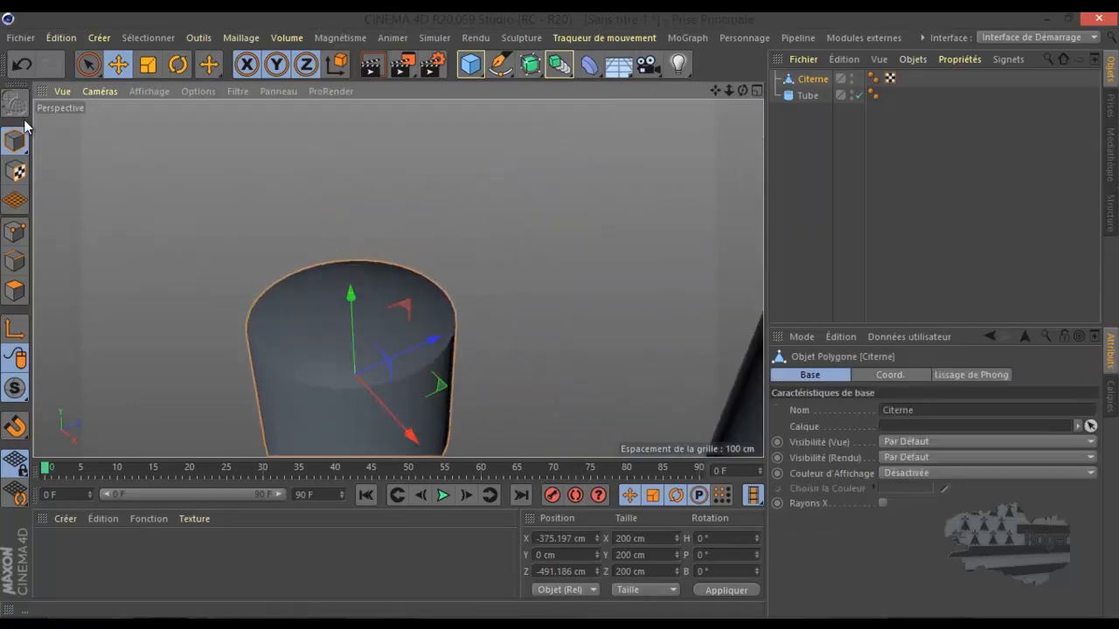
# Display the objects shaded with their mesh lines and switch to polygon editing with the selection brush.
pyautogui.click(148, 90)
pyautogui.click(155, 131)
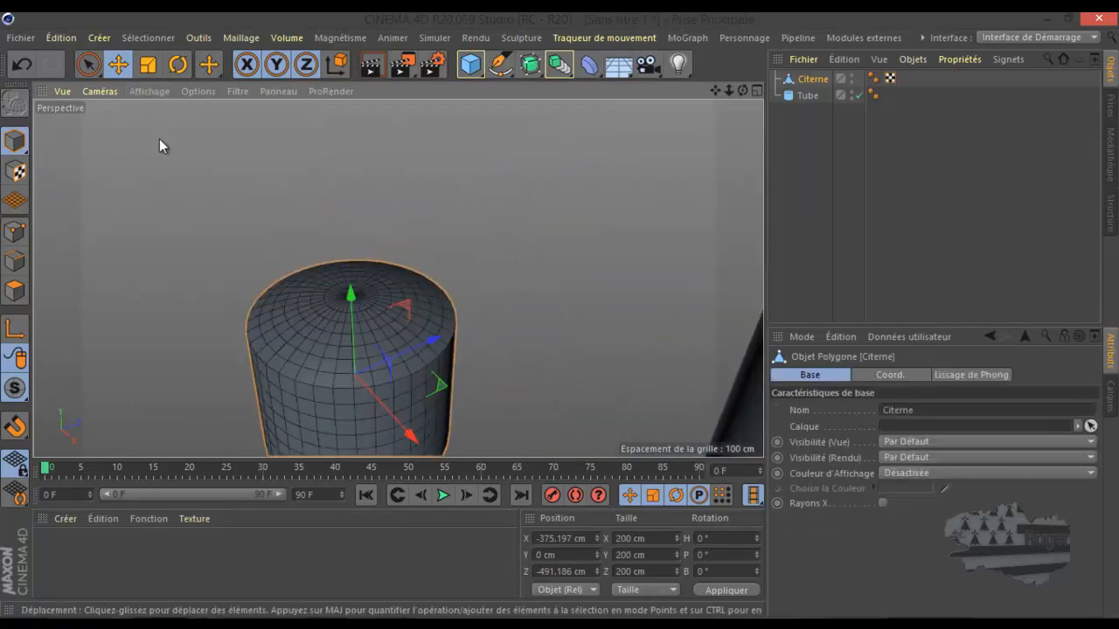
pyautogui.scroll(-4, 159, 138)
pyautogui.click(87, 64)
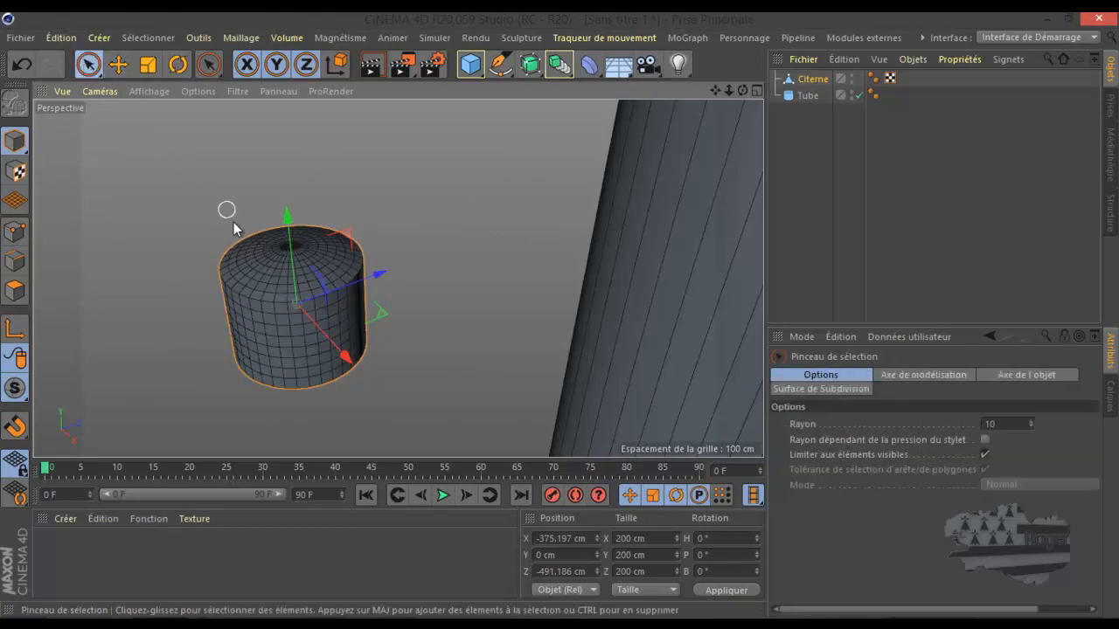
pyautogui.click(15, 291)
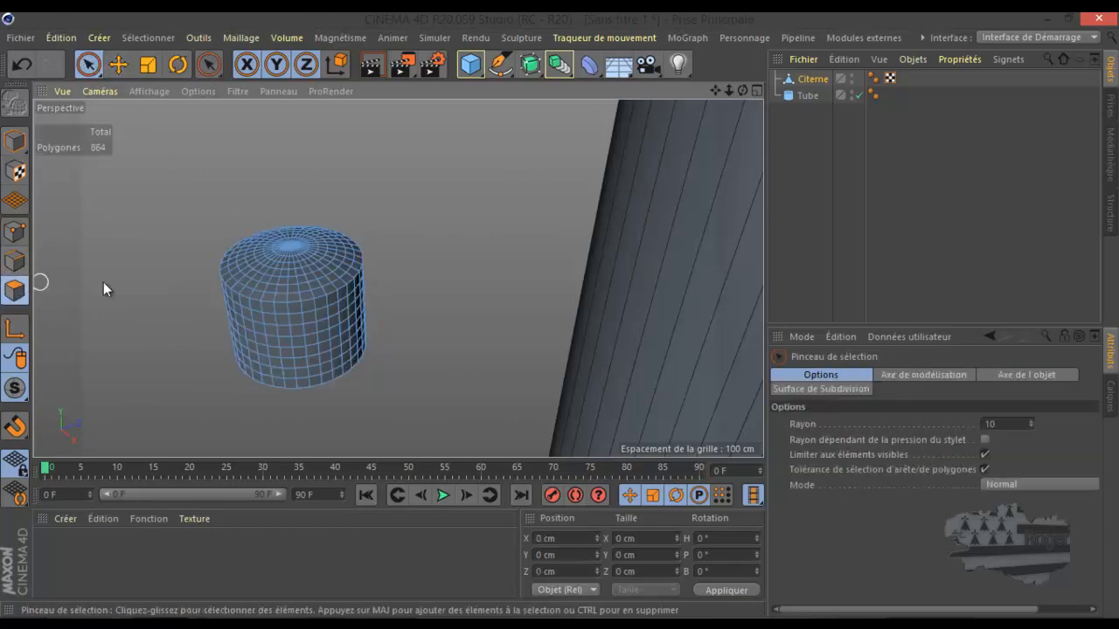
# Loop-select every polygon ring of the tank's top cap, from the outer rim to the centre.
pyautogui.rightClick(252, 271)
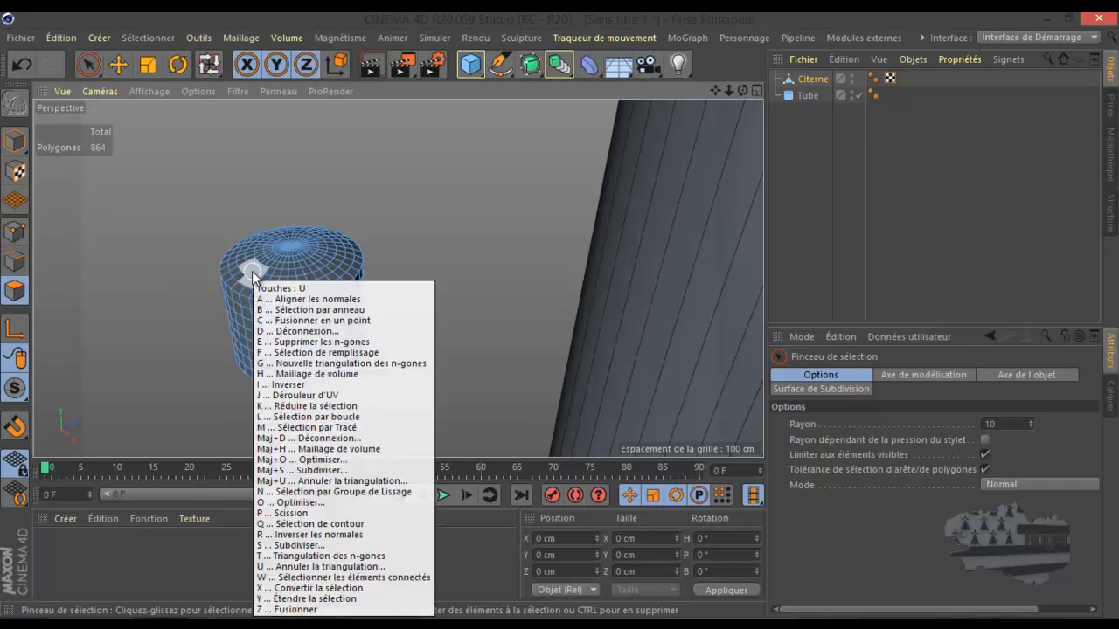
pyautogui.click(271, 301)
pyautogui.click(249, 294)
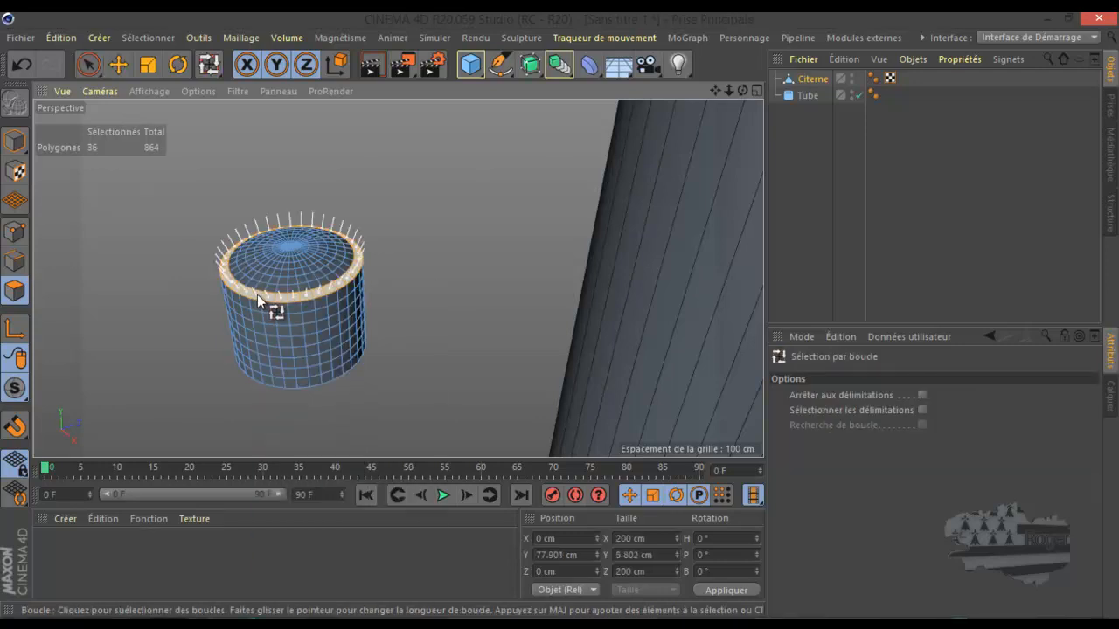
pyautogui.keyDown('shift'); pyautogui.click(276, 276); pyautogui.keyUp('shift')
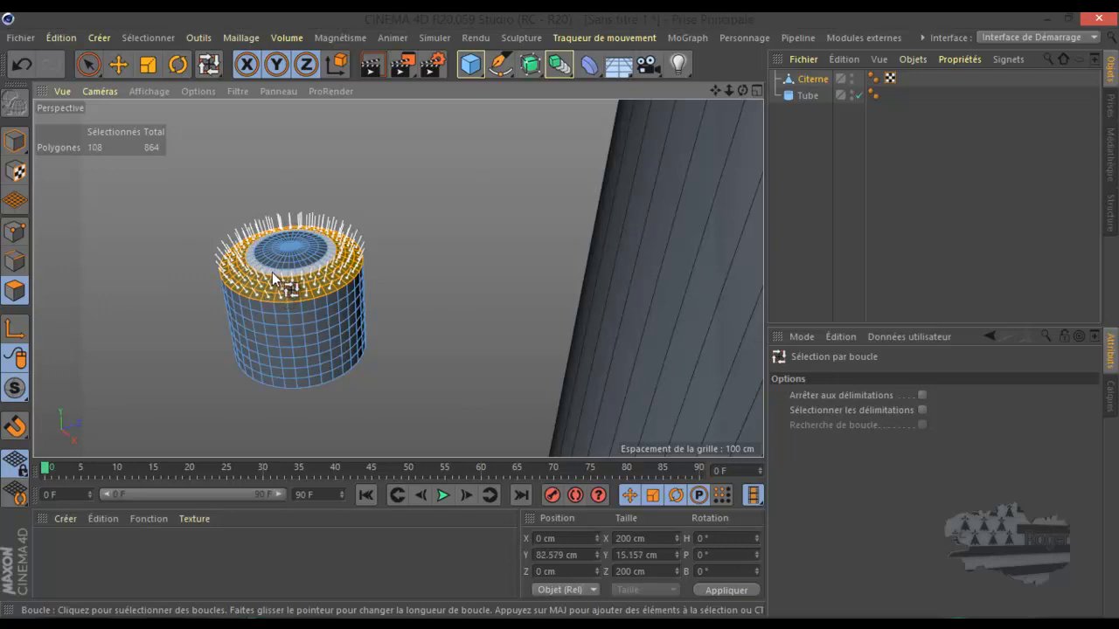
pyautogui.keyDown('shift'); pyautogui.click(284, 262); pyautogui.keyUp('shift')
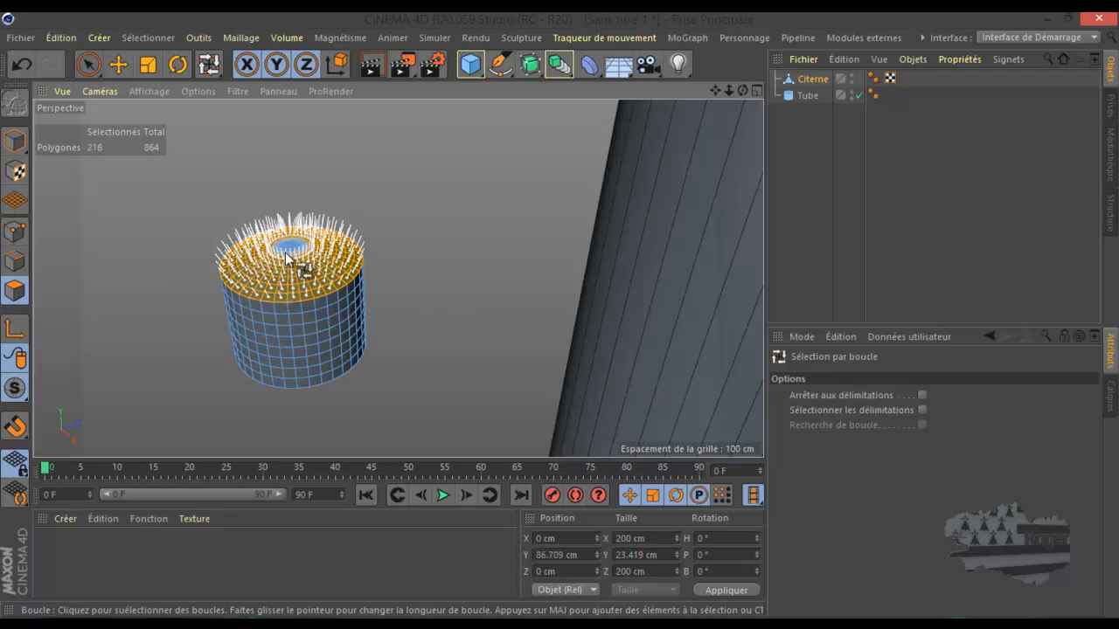
pyautogui.keyDown('shift'); pyautogui.click(288, 259); pyautogui.keyUp('shift')
pyautogui.keyDown('shift'); pyautogui.click(294, 246); pyautogui.keyUp('shift')
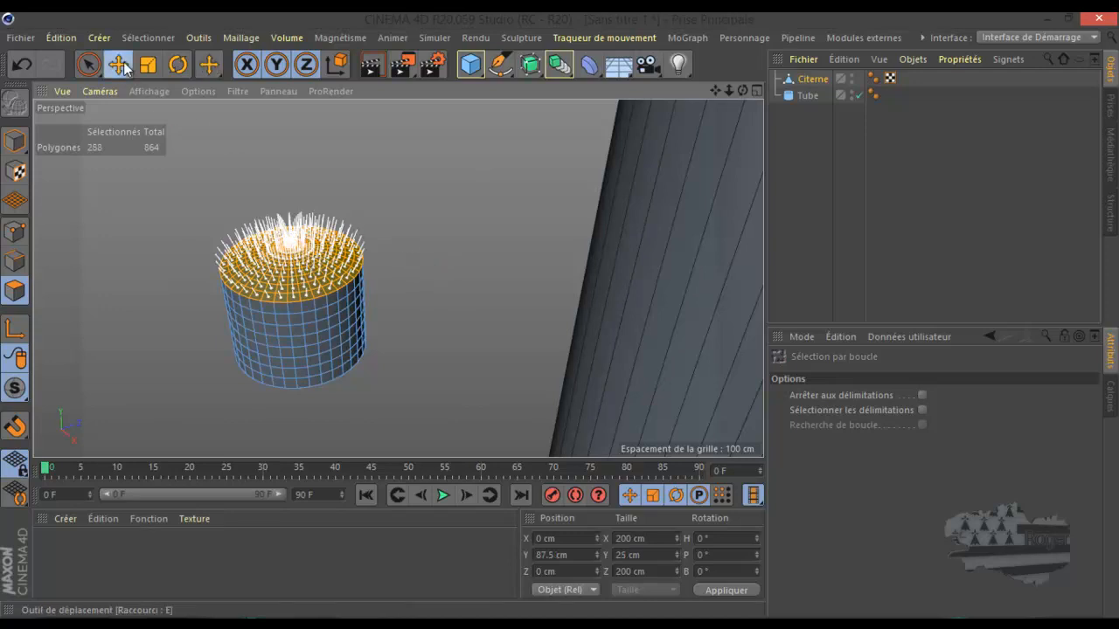
# Raise the selected top cap along Y clear of the tank's body and look into the opening.
pyautogui.press('e')
pyautogui.moveTo(287, 180); pyautogui.dragTo(285, 113)
pyautogui.moveTo(741, 90)
pyautogui.mouseDown()
pyautogui.moveTo(559, 320)
pyautogui.moveTo(570, 306)
pyautogui.mouseUp()
pyautogui.click(290, 326)
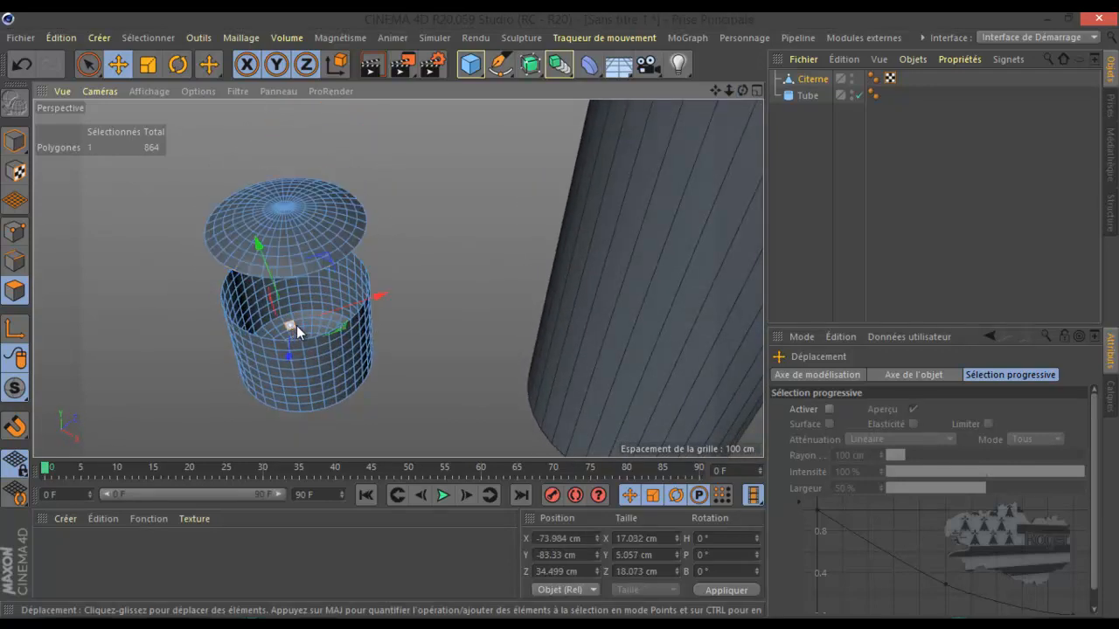
# Delete the Citerne object, select the Tube and frame it in the view.
pyautogui.click(813, 79)
pyautogui.press('Delete')
pyautogui.click(806, 79)
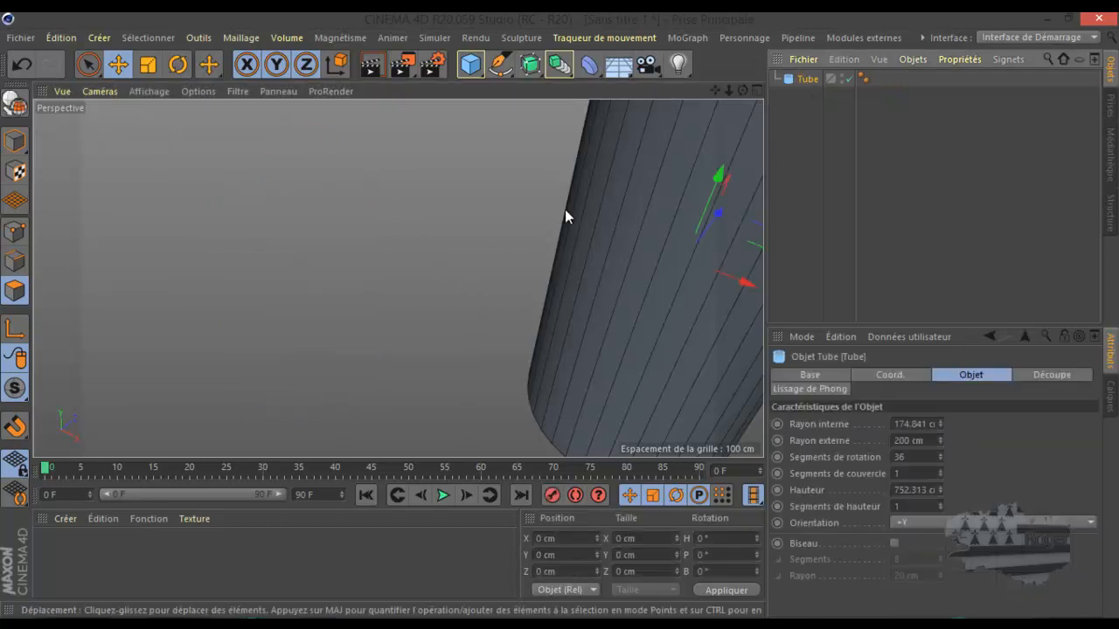
pyautogui.press('h')
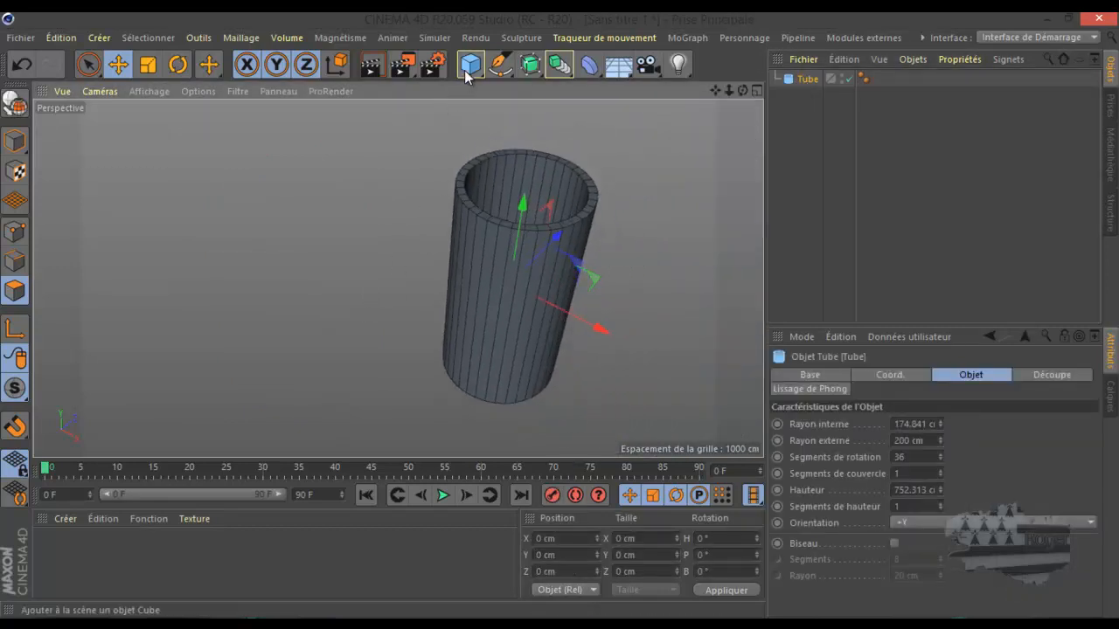
pyautogui.click(470, 65)
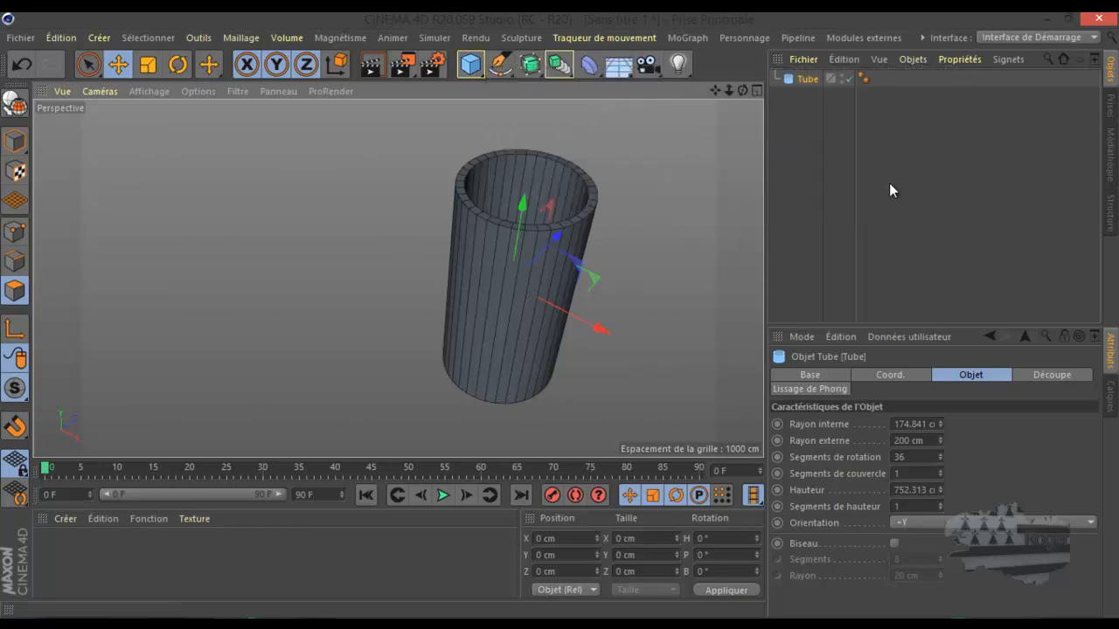
pyautogui.scroll(-1, 533, 228)
pyautogui.scroll(2, 531, 228)
pyautogui.scroll(-2, 532, 227)
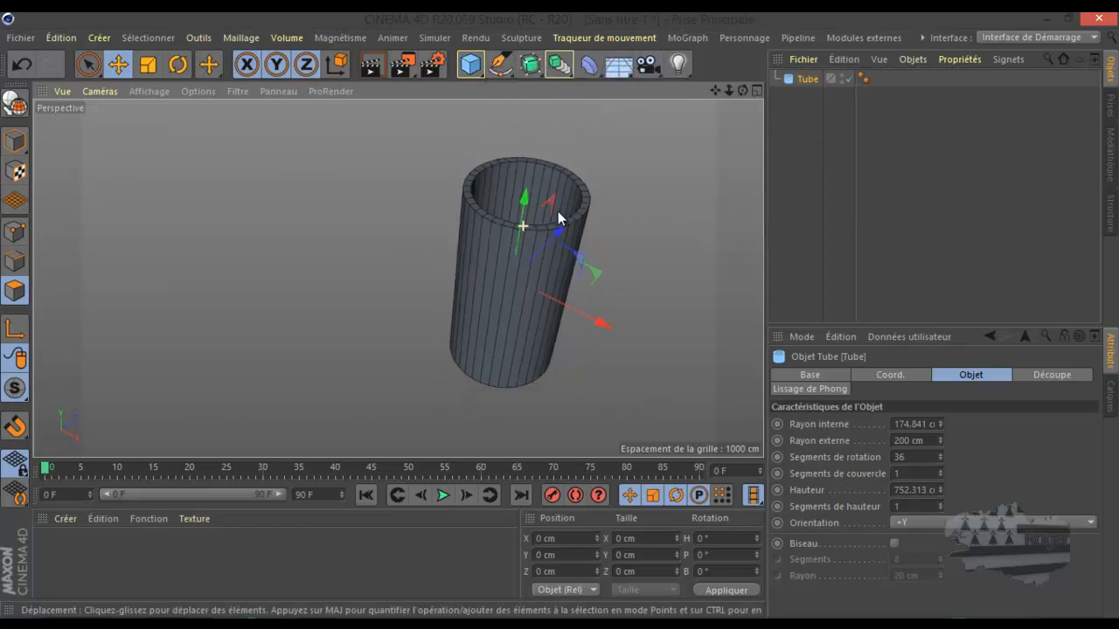
pyautogui.moveTo(539, 322); pyautogui.dragTo(558, 316)
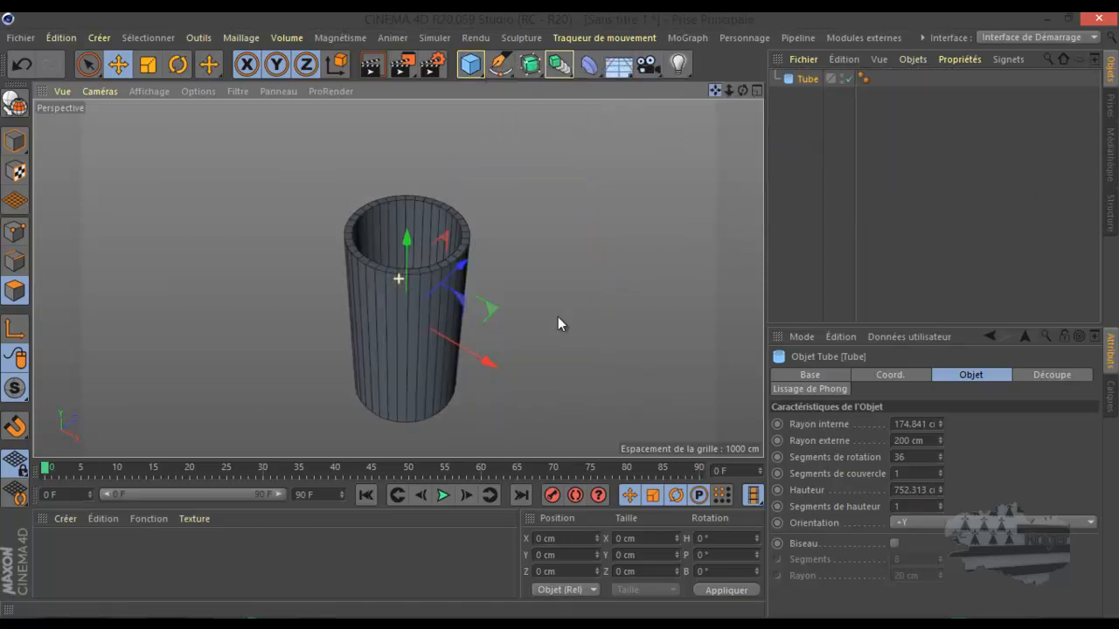
# Add a Connecter object to the scene.
pyautogui.click(559, 64)
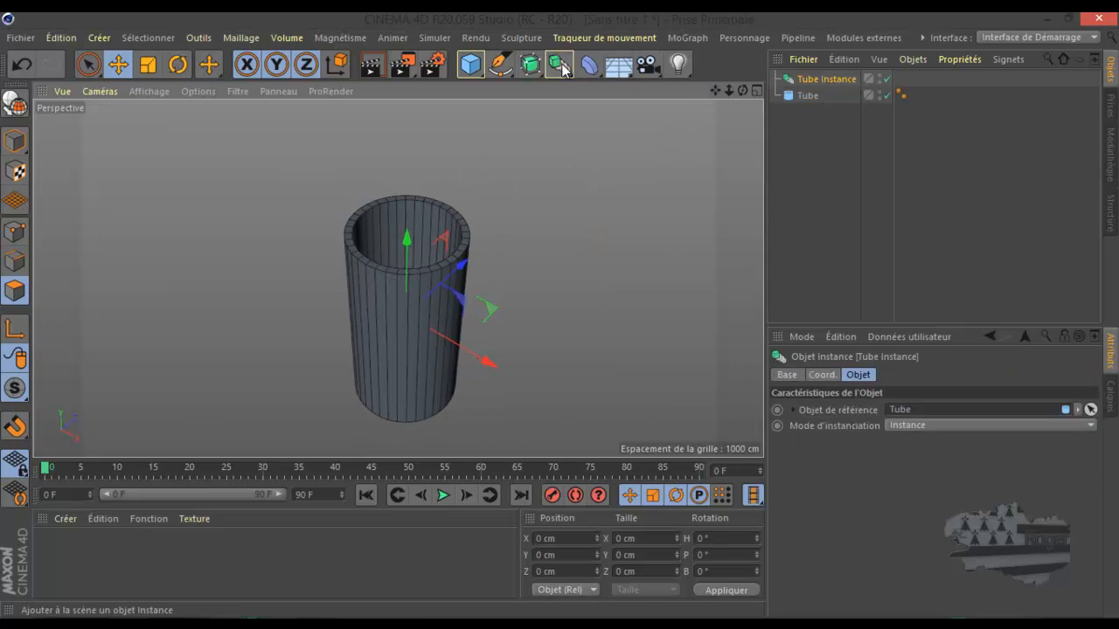
pyautogui.hotkey('ctrl', 'z')
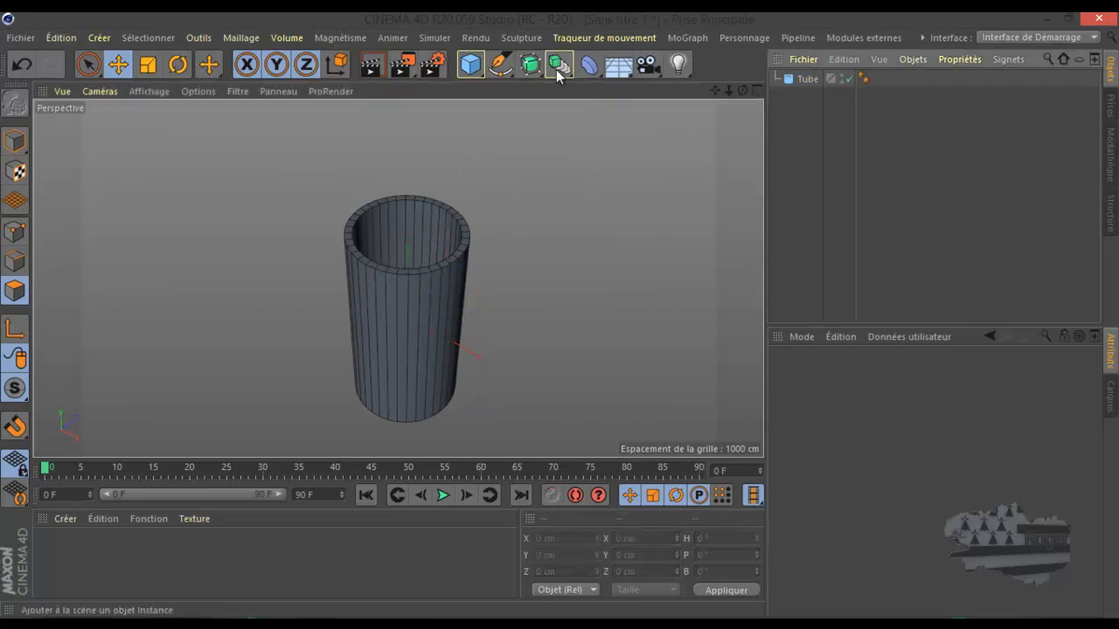
pyautogui.click(561, 77)
pyautogui.click(770, 123)
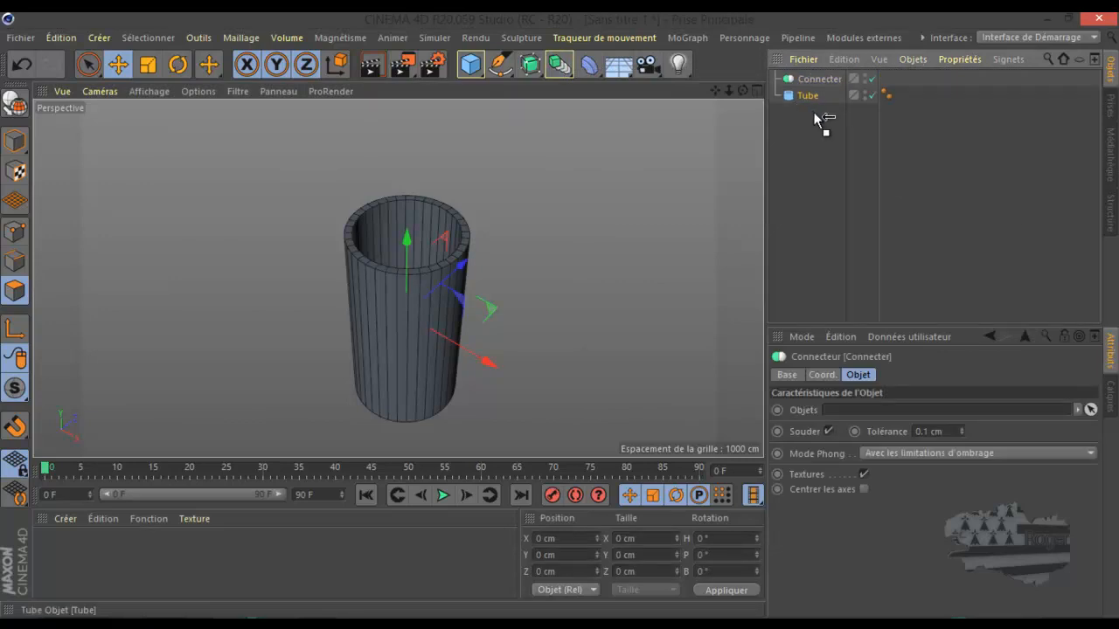
# Add a Surface de Subdivision and nest the Tube under it.
pyautogui.click(804, 95)
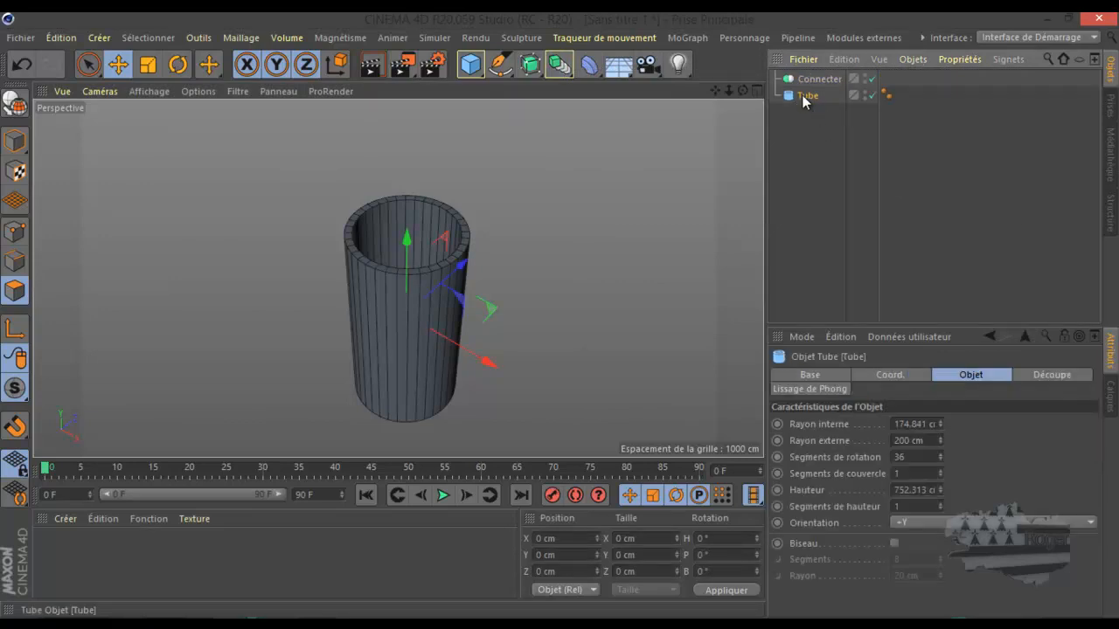
pyautogui.click(530, 64)
pyautogui.moveTo(808, 111); pyautogui.dragTo(834, 77)
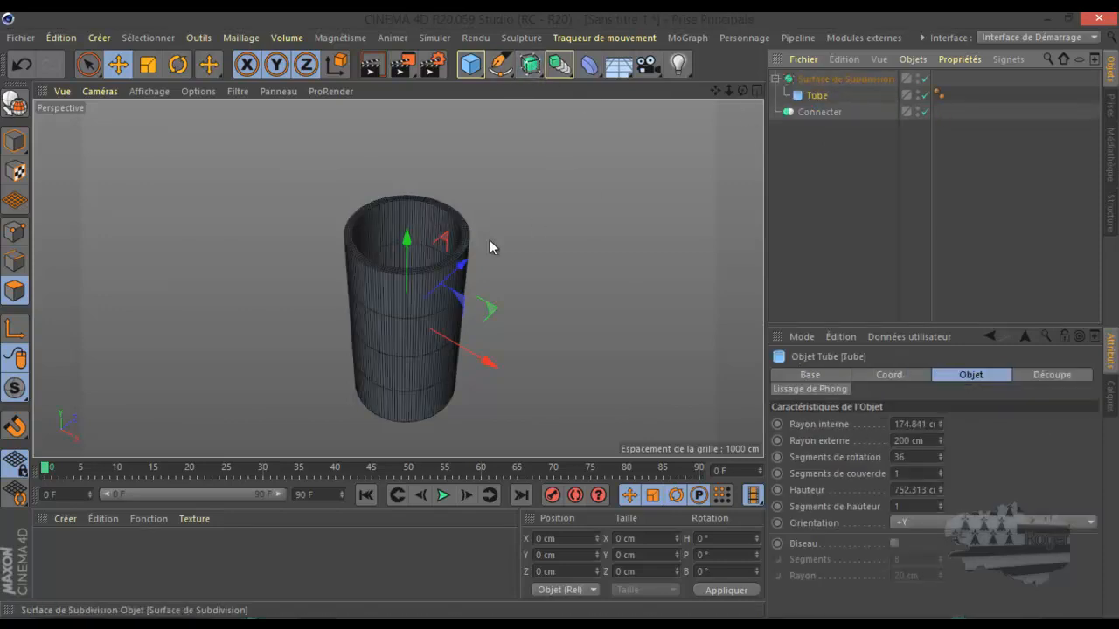
# Examine the mesh and edges around the subdivided tube's upper rim.
pyautogui.scroll(1, 442, 273)
pyautogui.scroll(4, 425, 283)
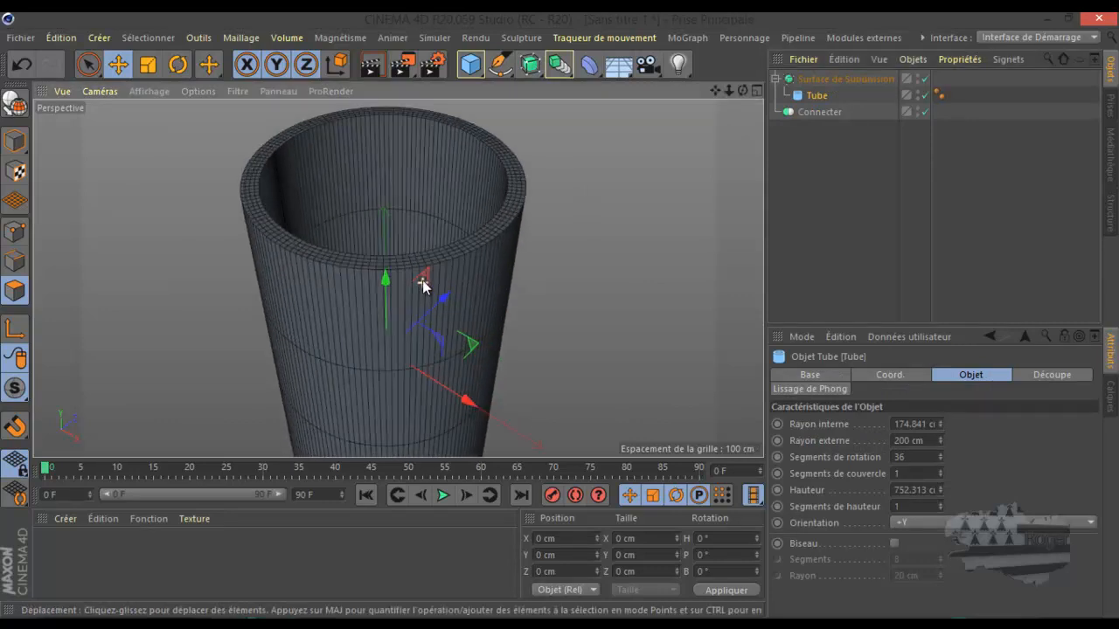
pyautogui.scroll(4, 426, 265)
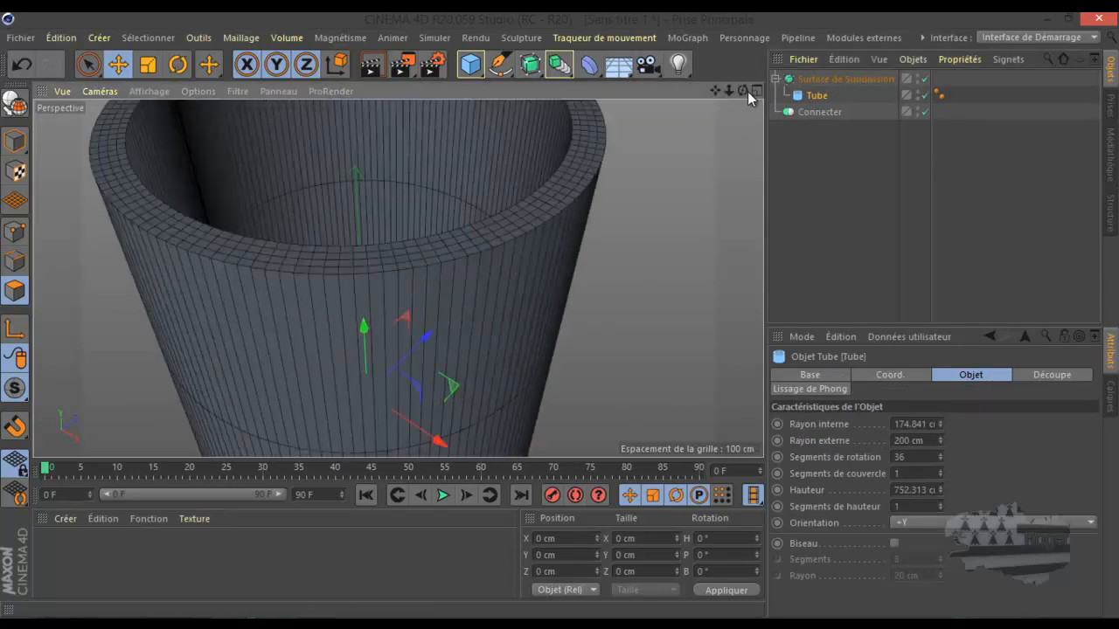
pyautogui.scroll(1, 562, 313)
pyautogui.keyDown('alt'); pyautogui.moveTo(562, 306); pyautogui.dragTo(560, 319); pyautogui.keyUp('alt')
pyautogui.scroll(-2, 559, 313)
pyautogui.scroll(-2, 631, 187)
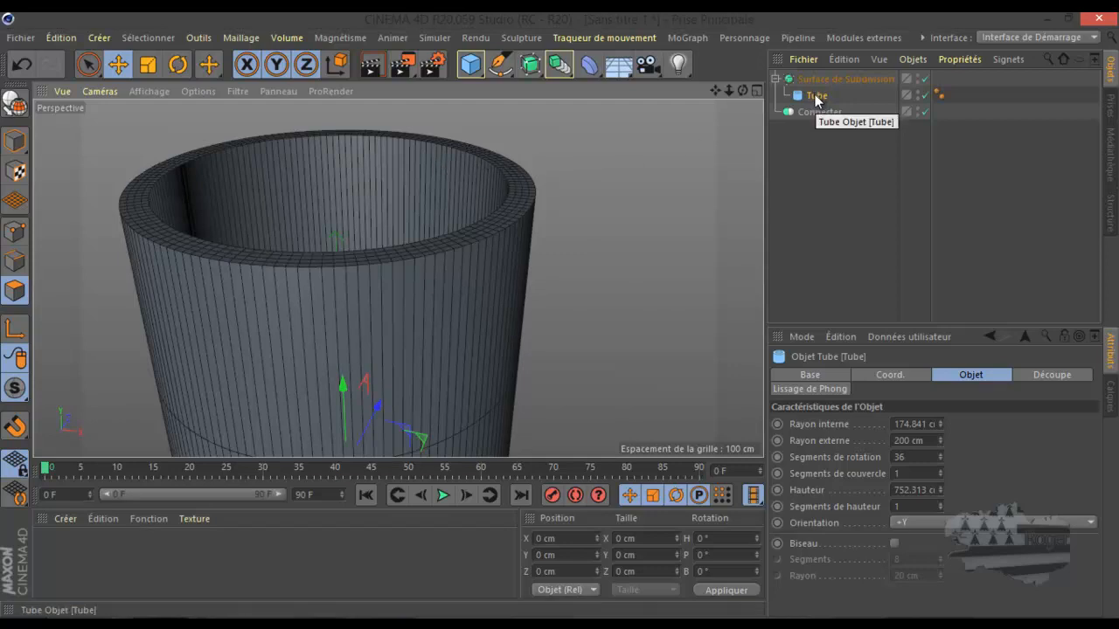
# Nest the Surface de Subdivision with its Tube under the Connecter and inspect the tube's rim up close.
pyautogui.moveTo(818, 82); pyautogui.dragTo(816, 112)
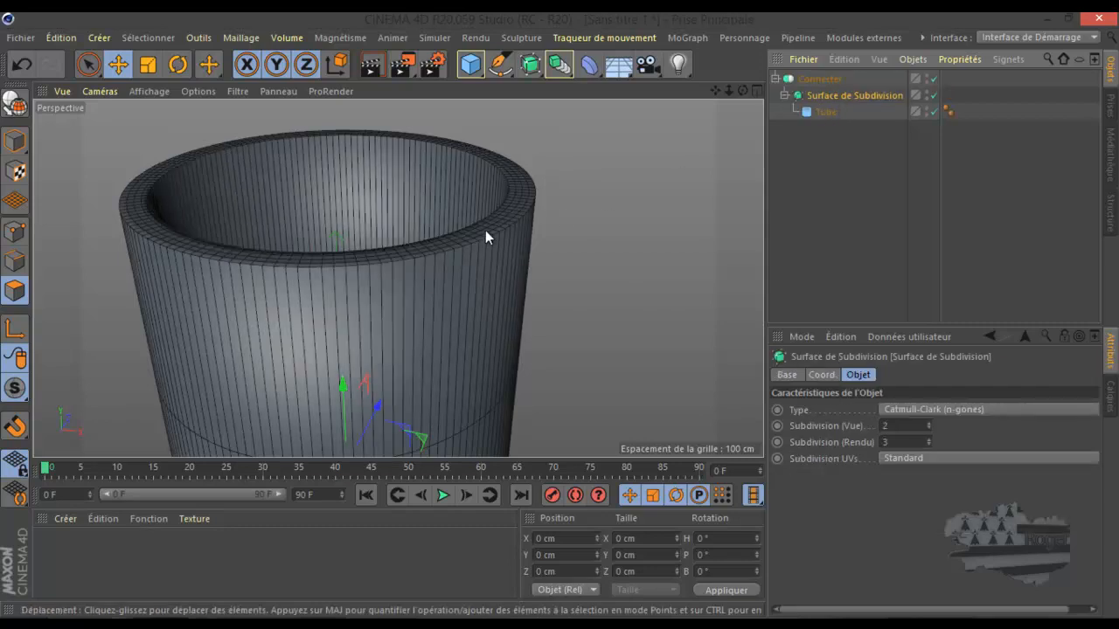
pyautogui.scroll(5, 485, 230)
pyautogui.moveTo(741, 90); pyautogui.dragTo(560, 315)
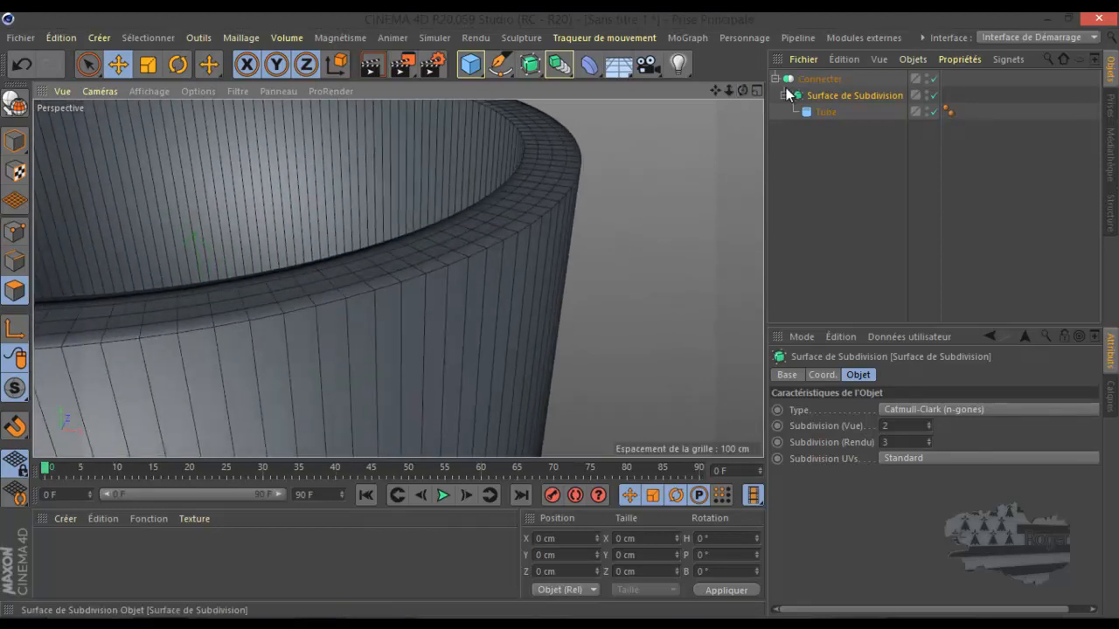
pyautogui.scroll(-3, 470, 236)
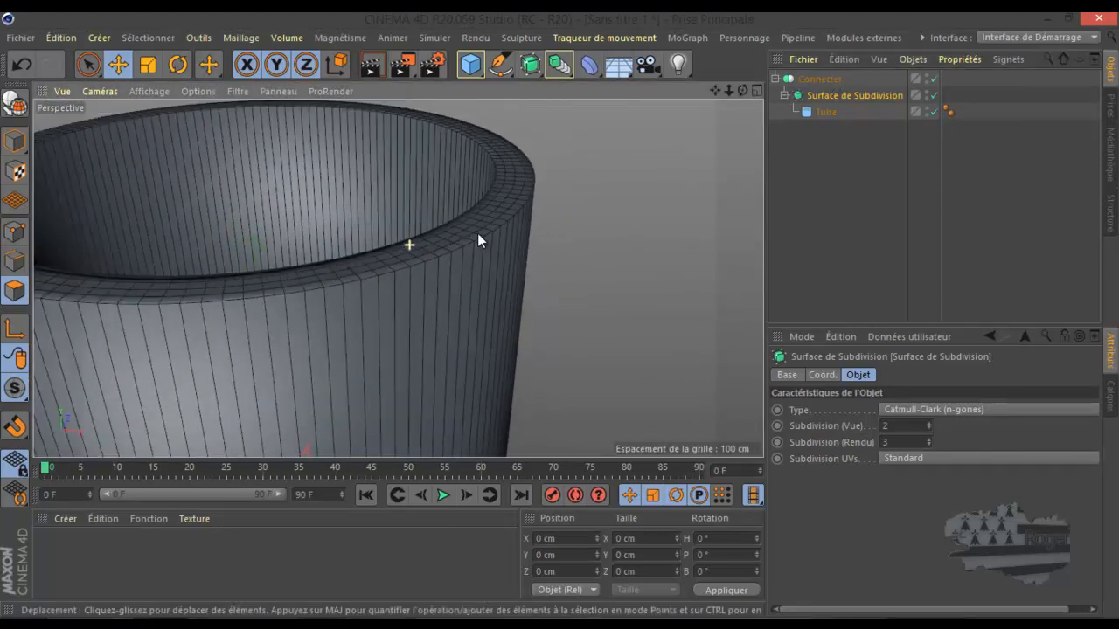
pyautogui.scroll(-3, 470, 236)
# Rearrange the hierarchy so the Tube sits under the Connecter and the Connecter under the Surface de Subdivision.
pyautogui.click(824, 113)
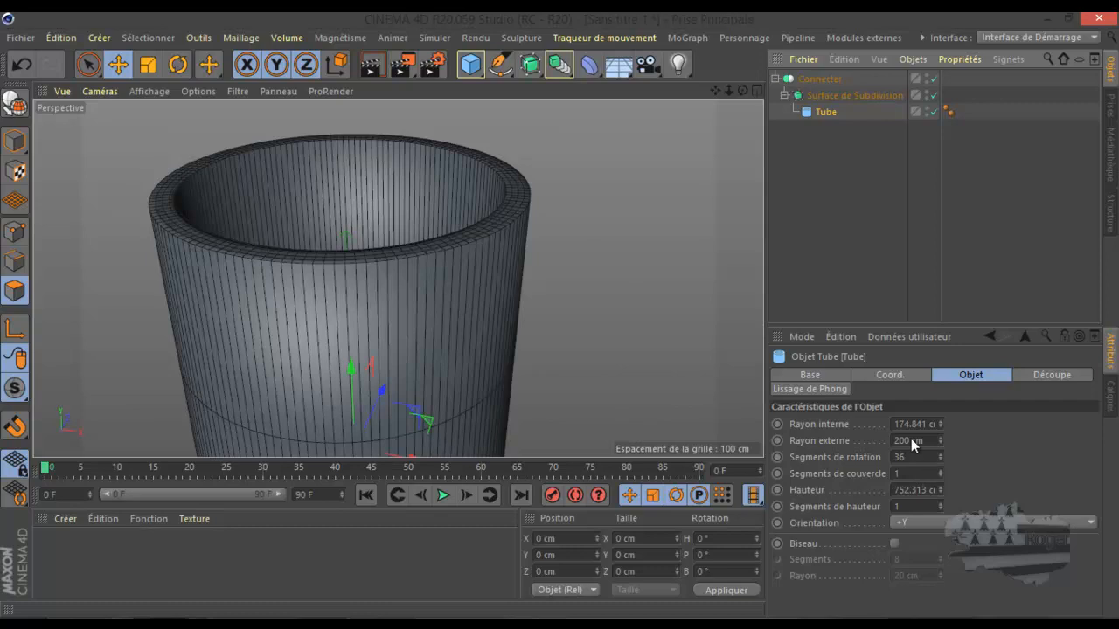
pyautogui.moveTo(826, 114); pyautogui.dragTo(825, 138)
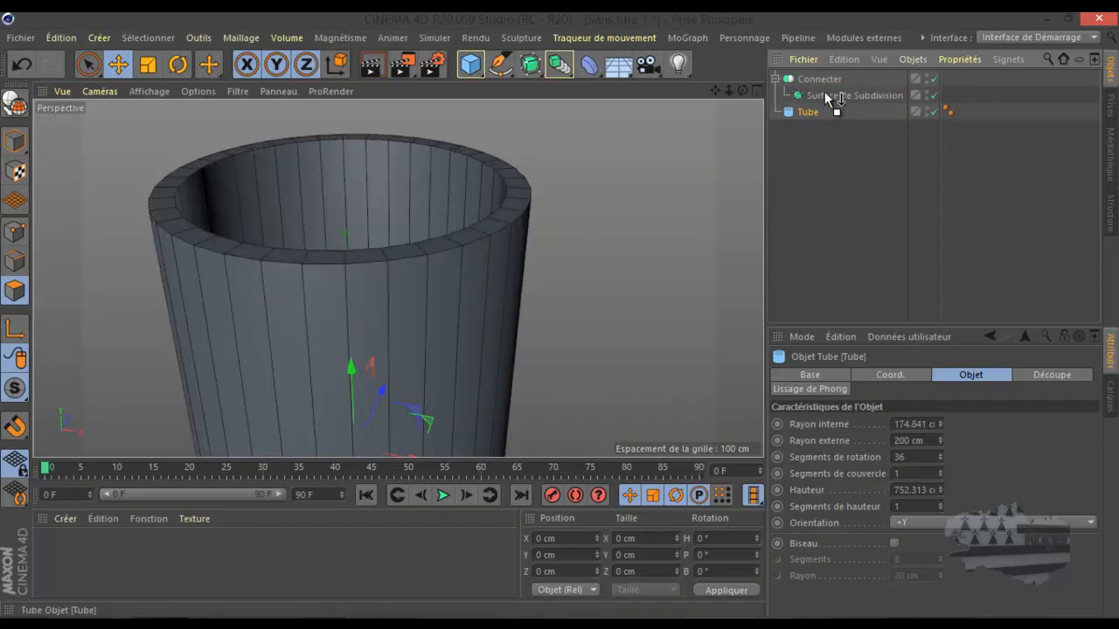
pyautogui.moveTo(824, 90); pyautogui.dragTo(819, 139)
pyautogui.moveTo(813, 77); pyautogui.dragTo(828, 111)
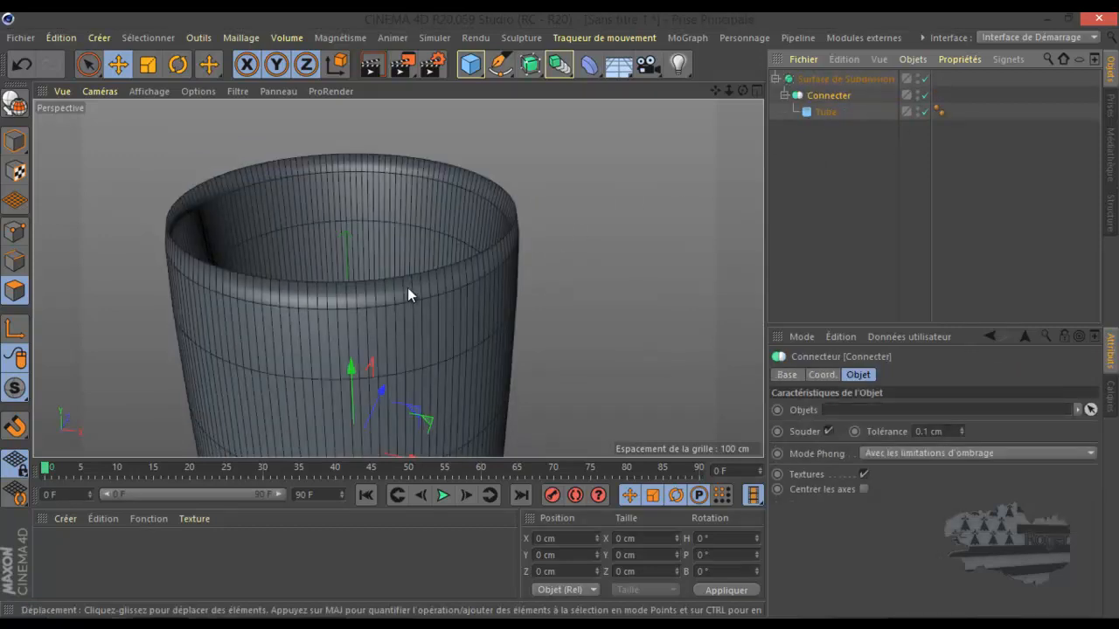
# Inspect the smoothed rim, then shrink the Tube's inner radius to about 8.5 cm in model mode.
pyautogui.scroll(5, 407, 288)
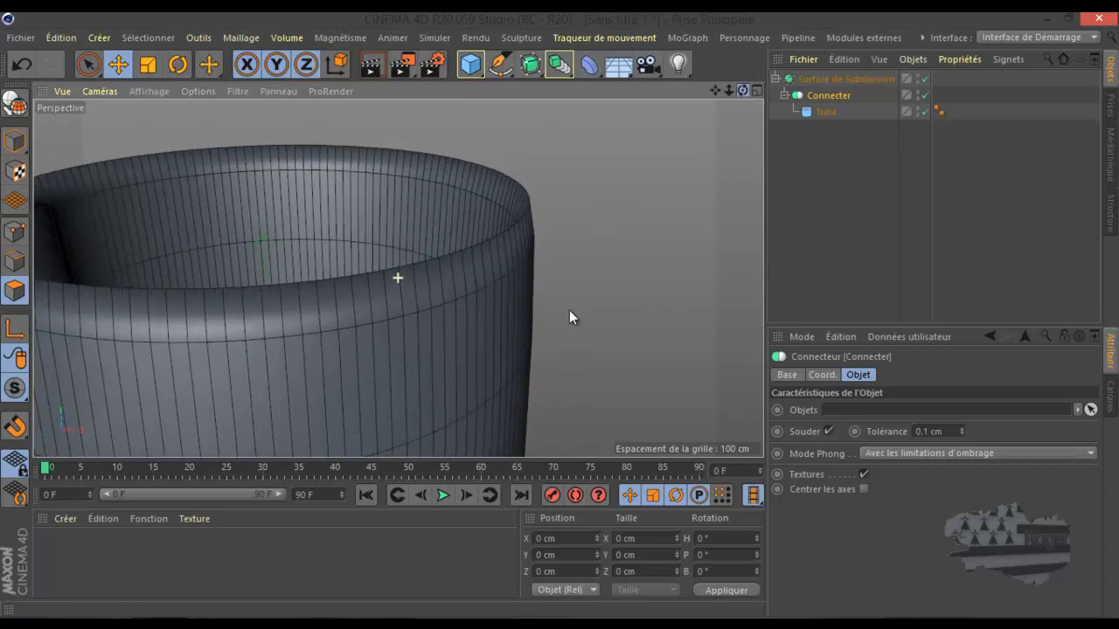
pyautogui.scroll(-5, 562, 312)
pyautogui.keyDown('alt'); pyautogui.moveTo(561, 309); pyautogui.dragTo(557, 320); pyautogui.keyUp('alt')
pyautogui.scroll(-3, 639, 211)
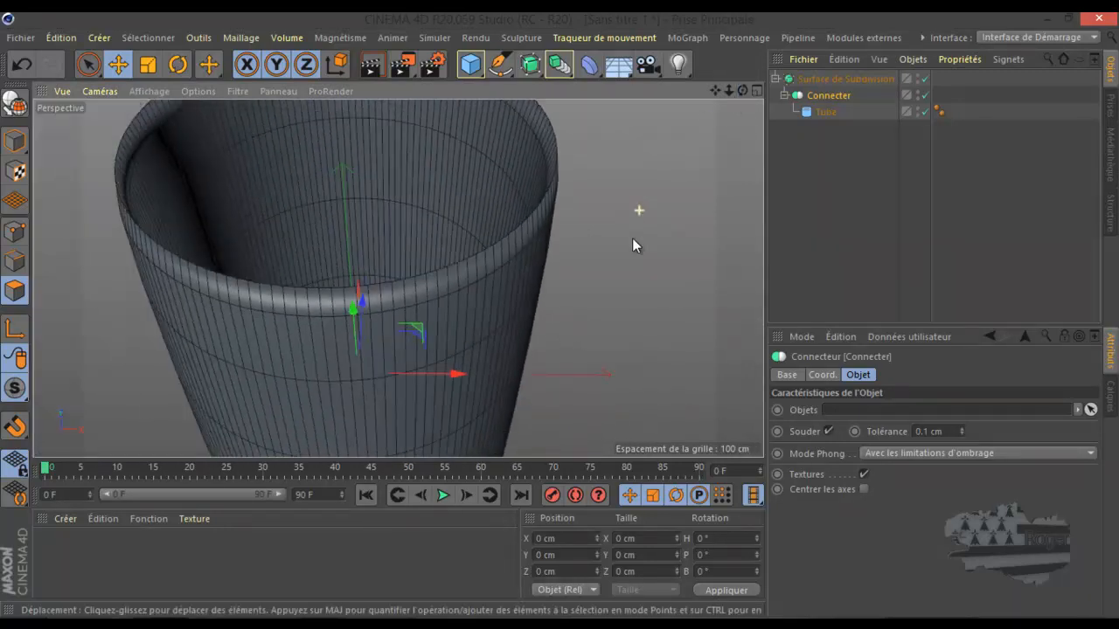
pyautogui.scroll(-2, 632, 238)
pyautogui.click(824, 112)
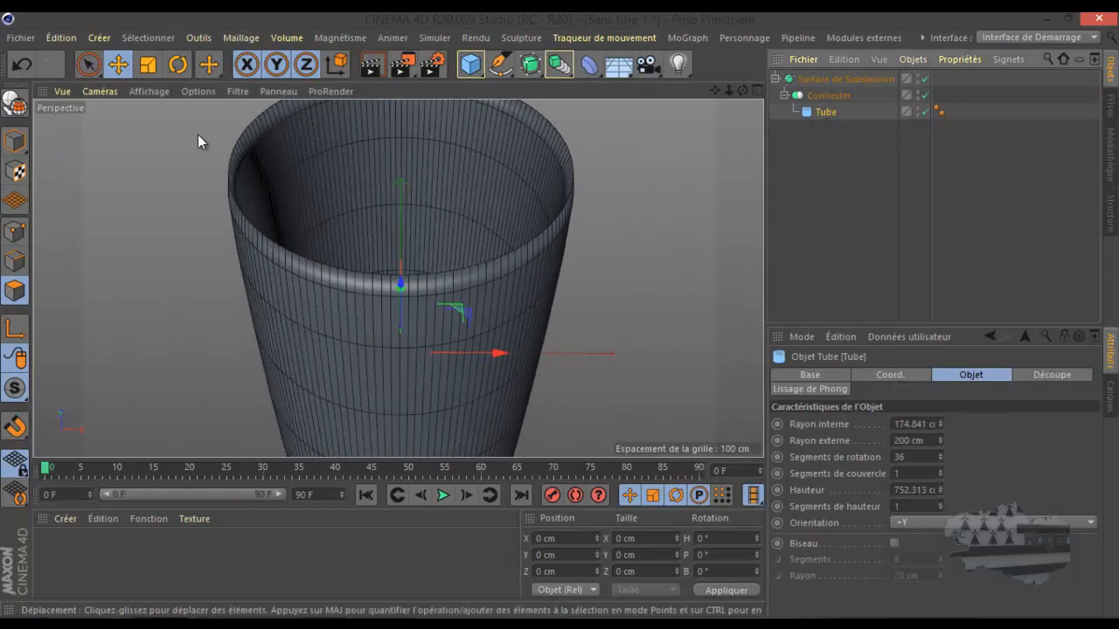
pyautogui.click(15, 140)
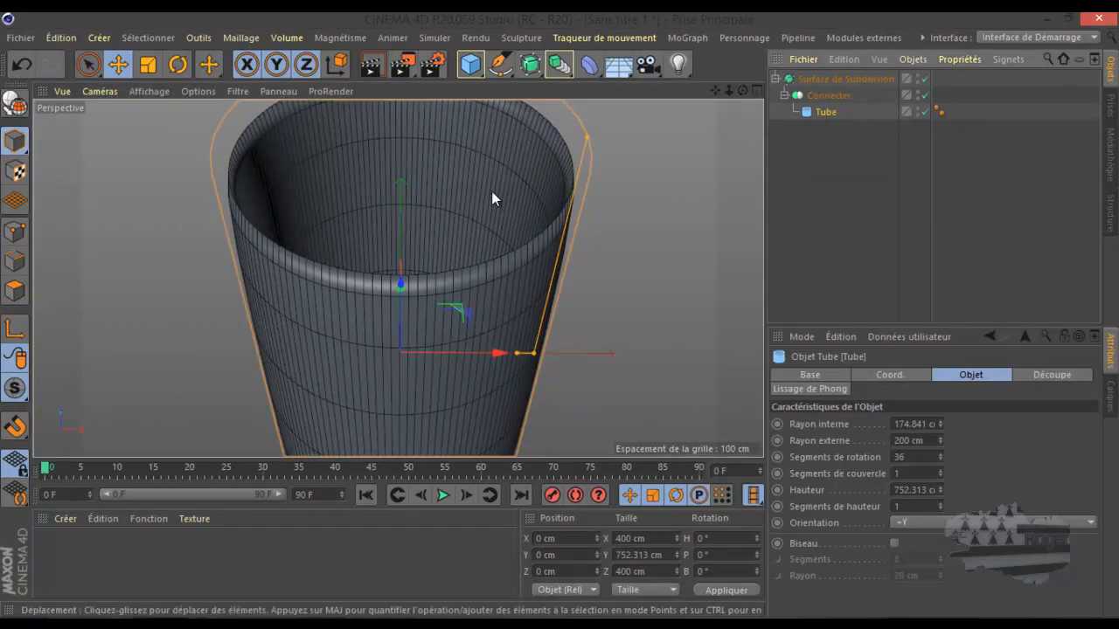
pyautogui.moveTo(519, 354); pyautogui.dragTo(405, 354)
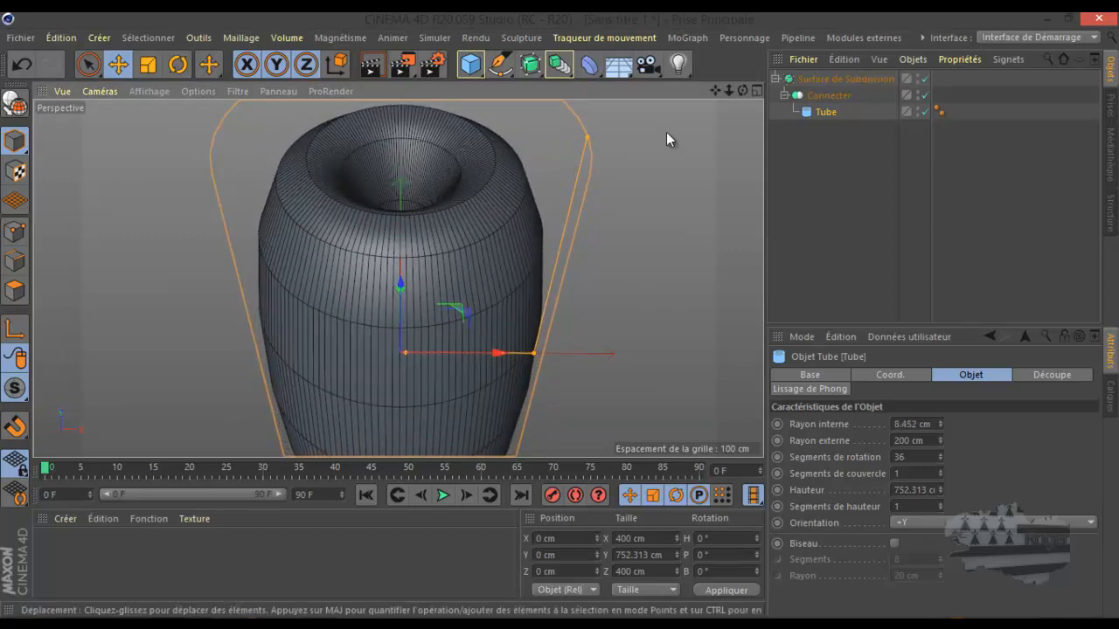
pyautogui.moveTo(742, 91); pyautogui.dragTo(563, 320)
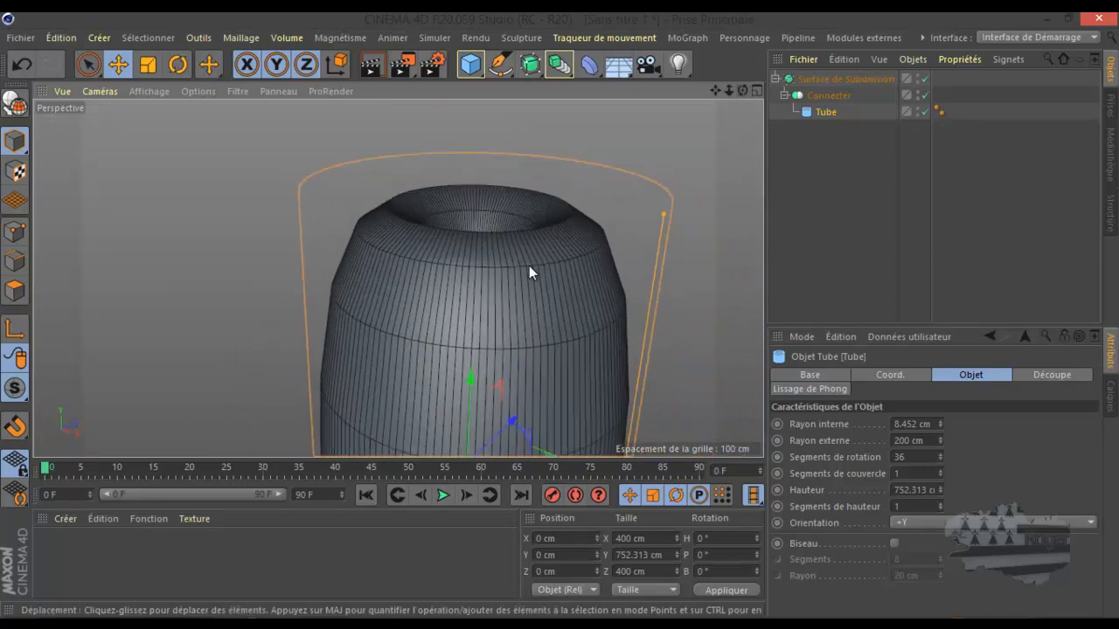
pyautogui.scroll(-2, 524, 270)
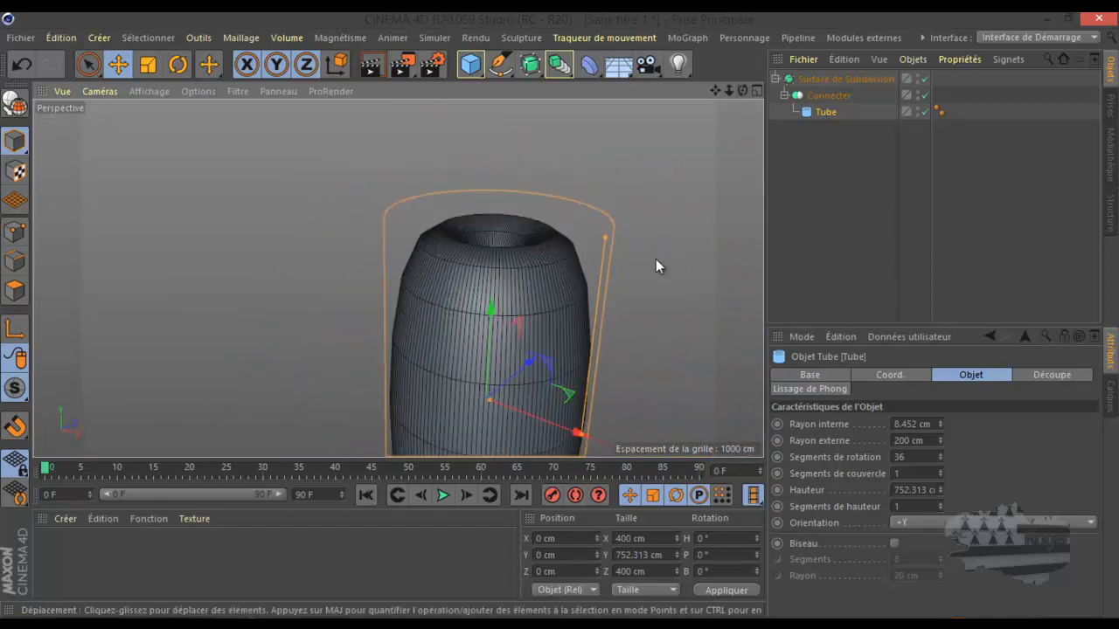
# Take the Tube out of the Connecter to the top level of the hierarchy and convert it to a polygon object.
pyautogui.click(826, 113)
pyautogui.moveTo(823, 183); pyautogui.dragTo(820, 184)
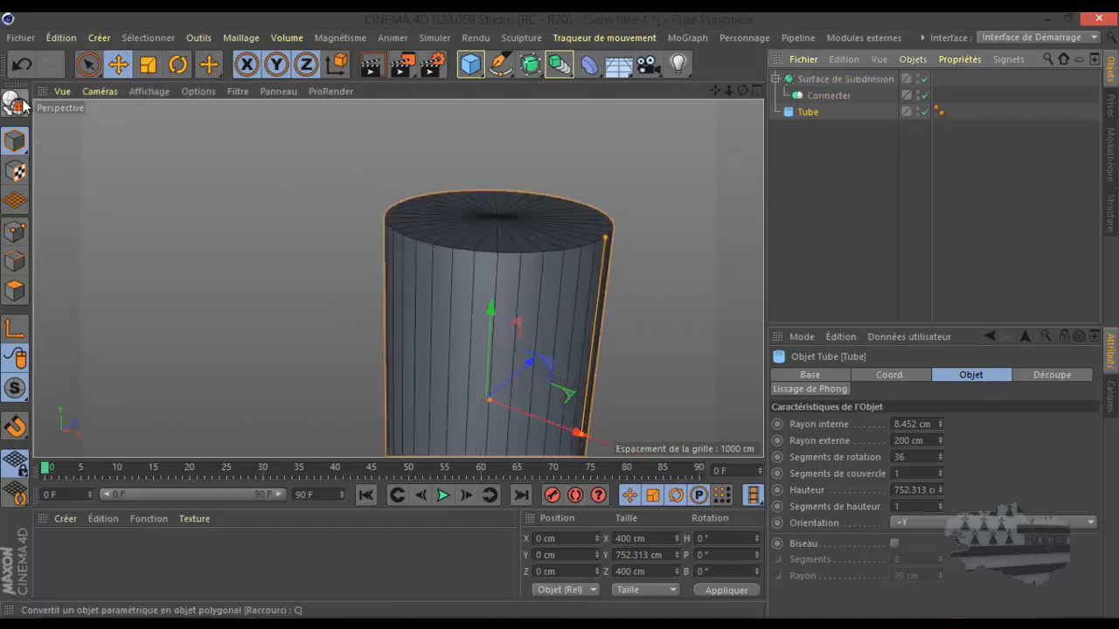
pyautogui.scroll(4, 510, 219)
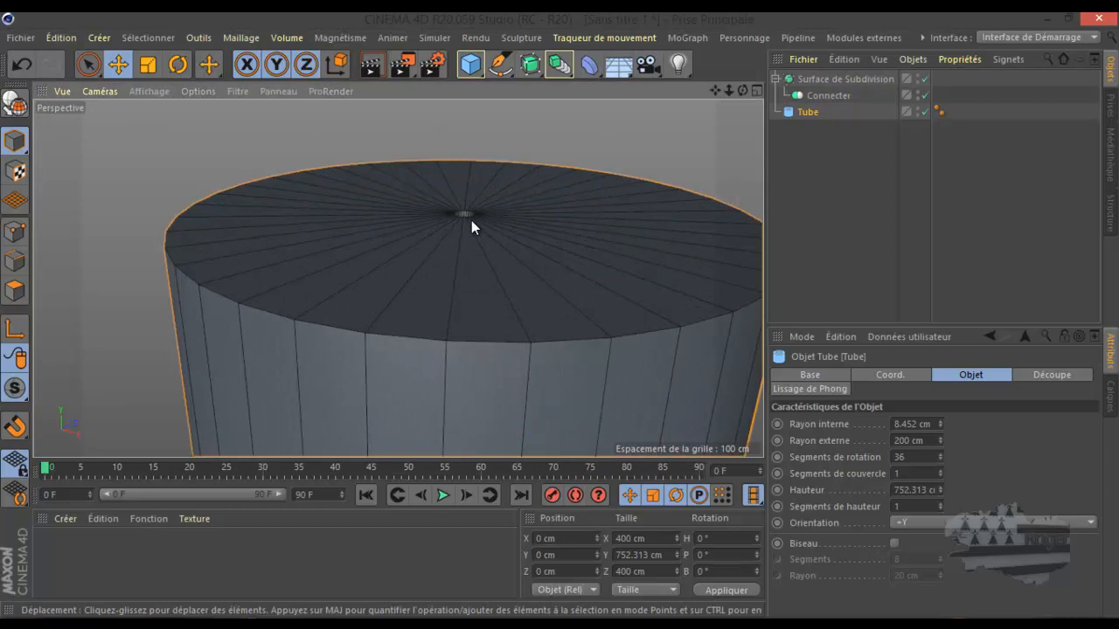
pyautogui.scroll(-4, 460, 213)
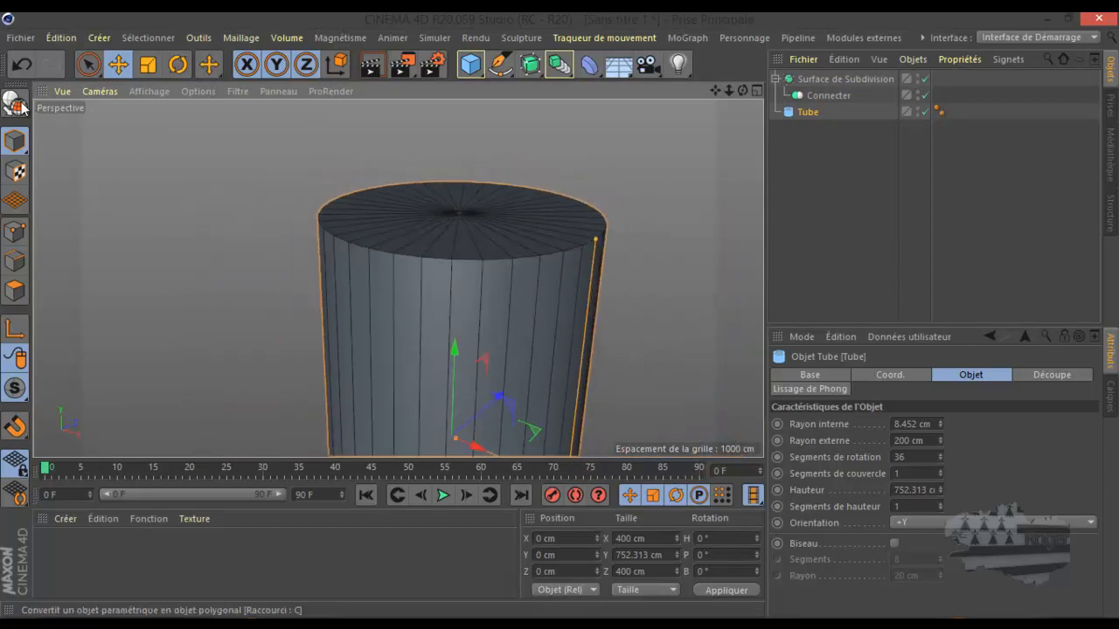
pyautogui.click(20, 104)
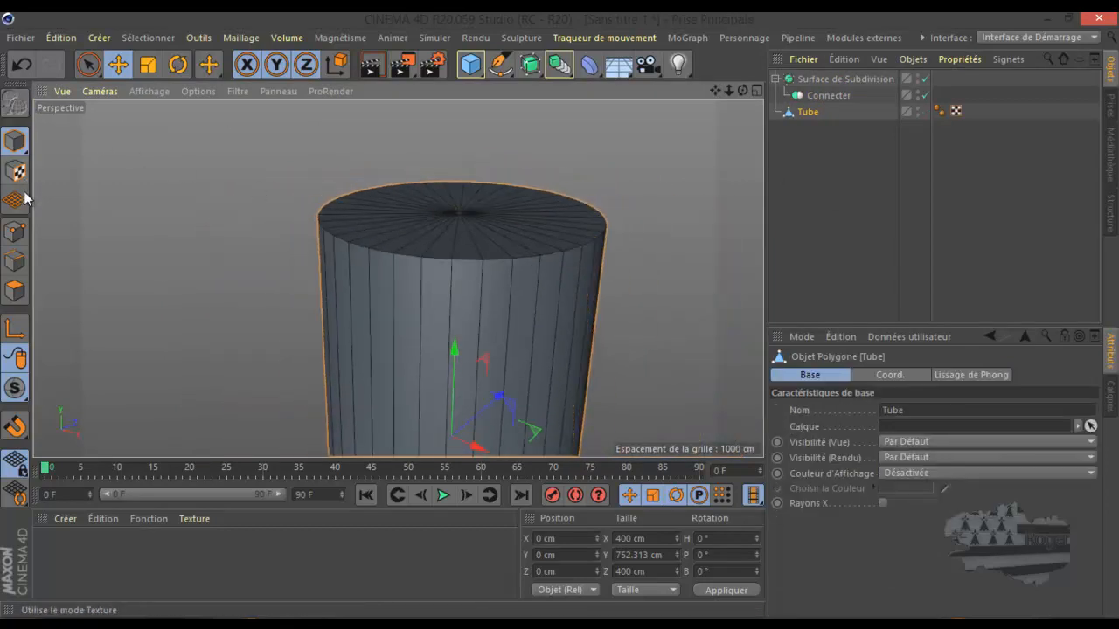
# Run Optimiser on all of the polygon Tube's points in point mode to merge its coincident points.
pyautogui.click(15, 231)
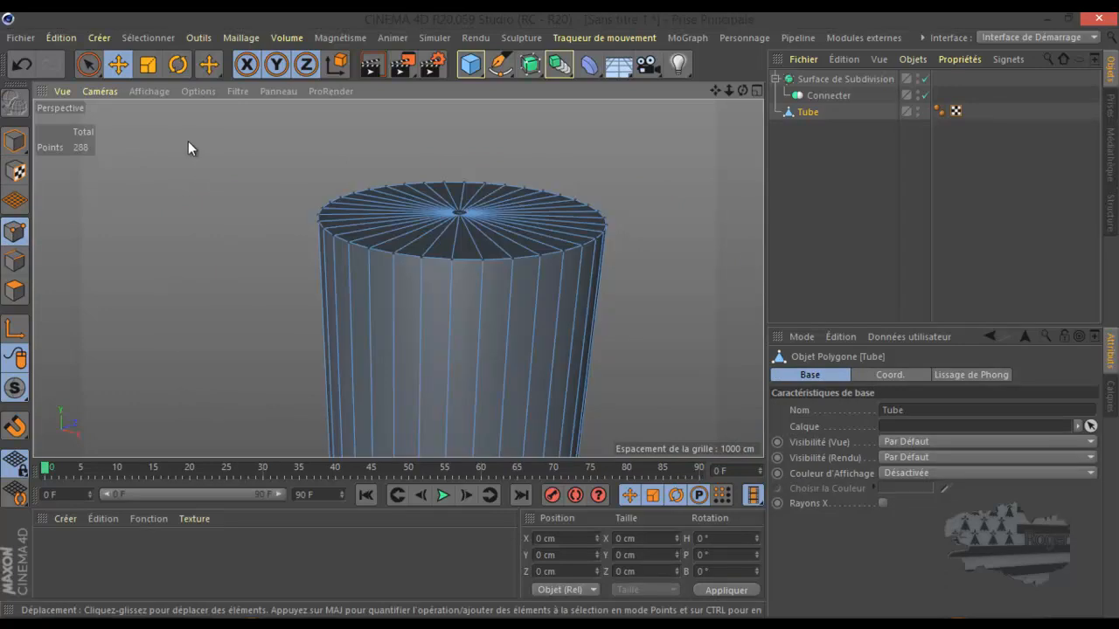
pyautogui.rightClick(188, 140)
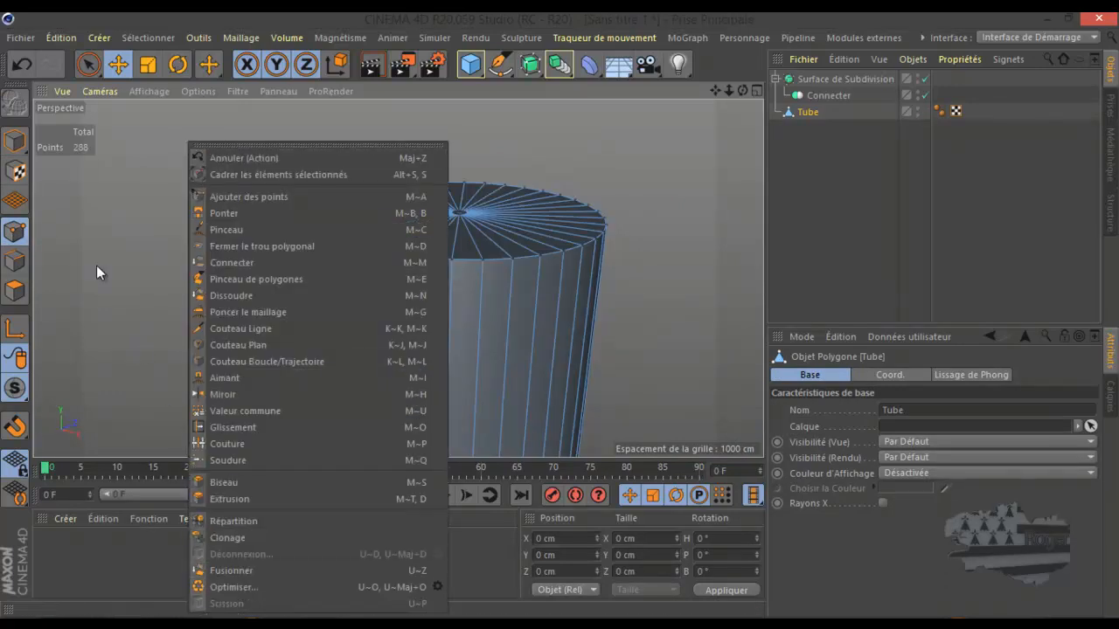
pyautogui.click(241, 584)
# Nest the optimised Tube directly under the Surface de Subdivision with the Connecter outside, and inspect the smoothed rim.
pyautogui.moveTo(824, 95); pyautogui.dragTo(851, 76)
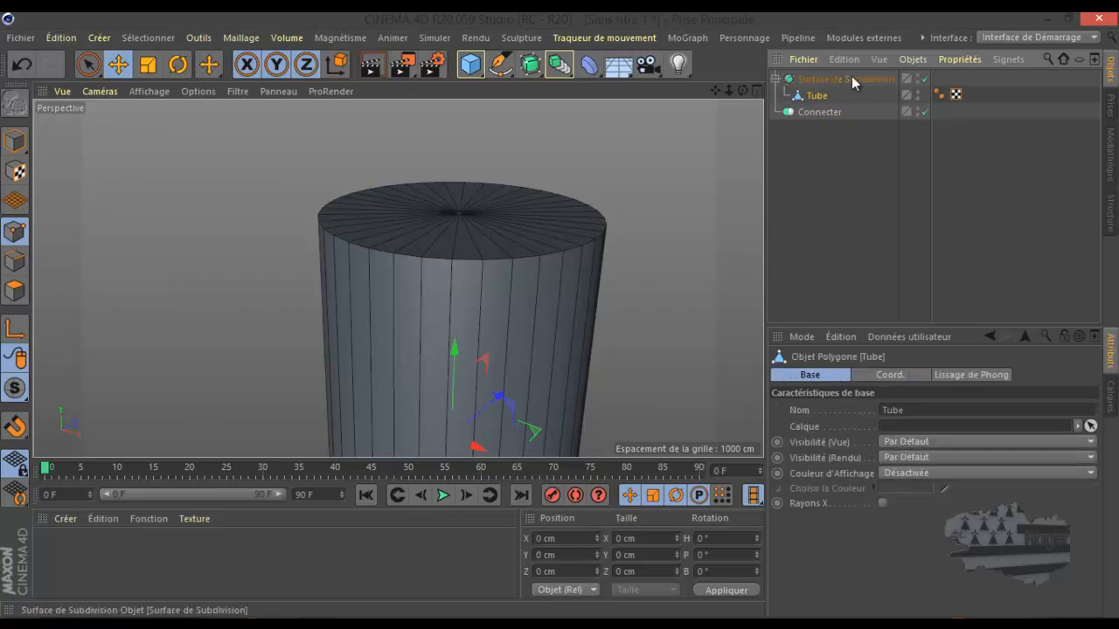
pyautogui.click(815, 111)
pyautogui.scroll(2, 483, 256)
pyautogui.scroll(-4, 495, 248)
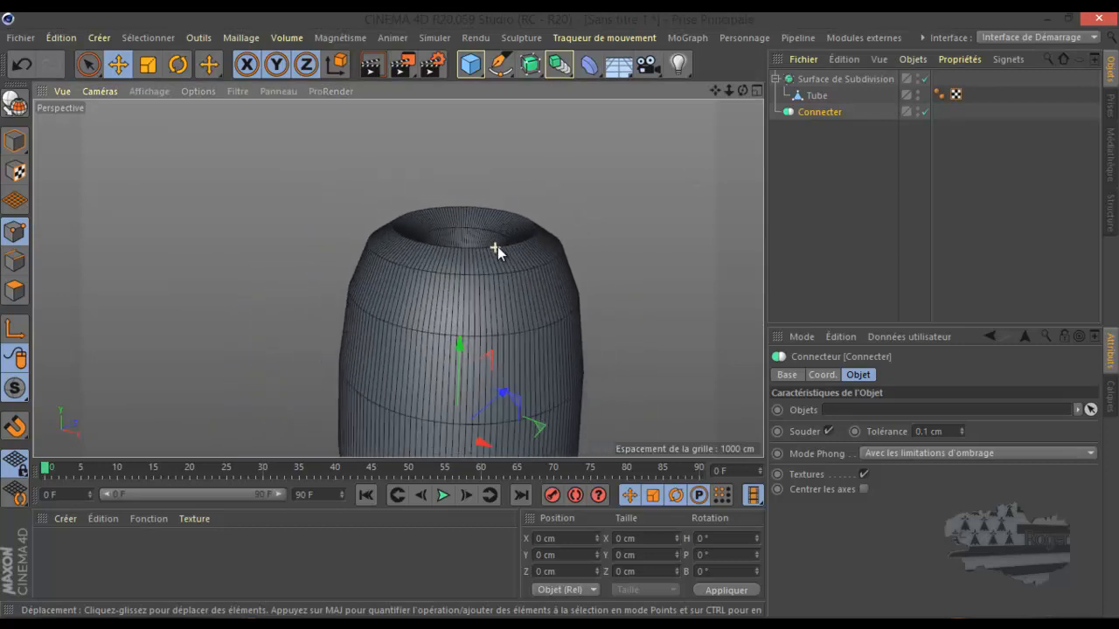
# Delete the Tube and the Surface de Subdivision, keeping only the Connecter in the scene.
pyautogui.click(828, 95)
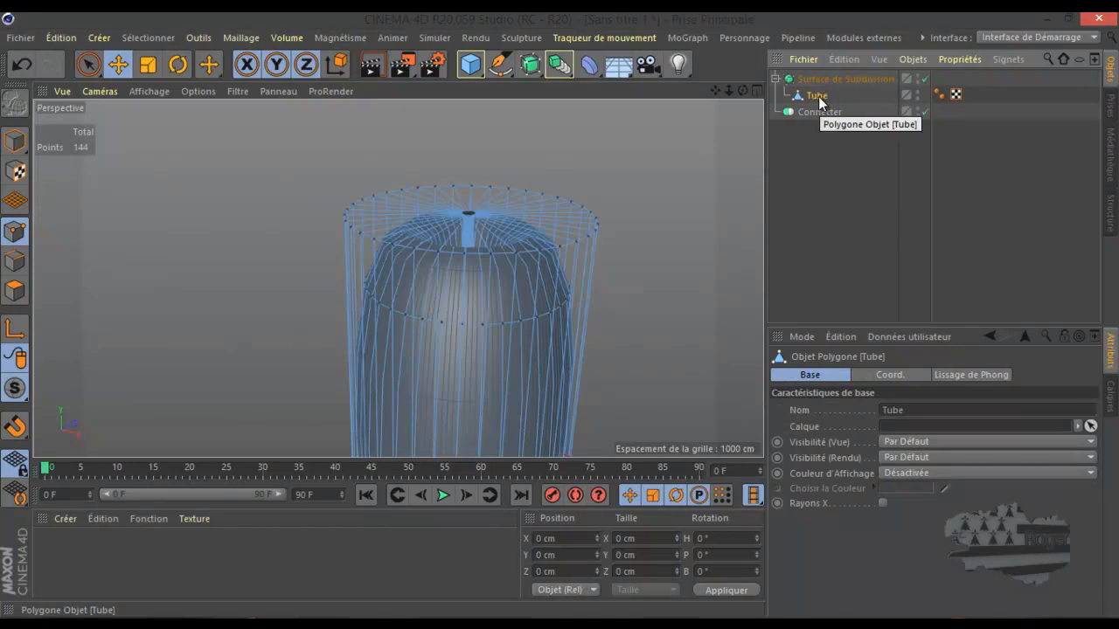
pyautogui.press('Delete')
pyautogui.click(821, 79)
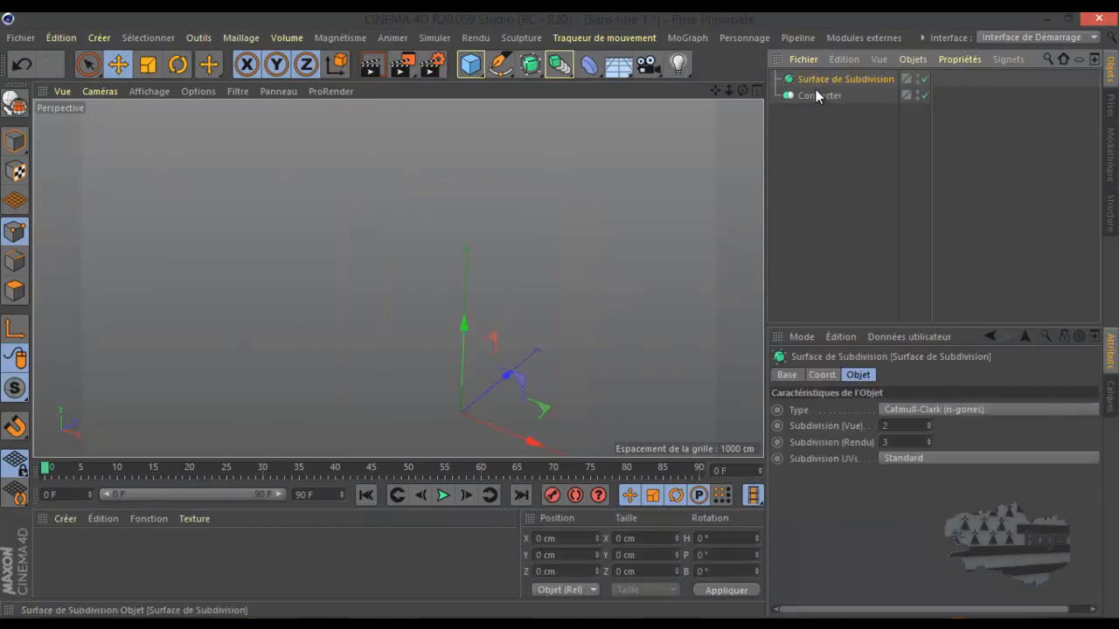
pyautogui.press('Delete')
pyautogui.click(816, 79)
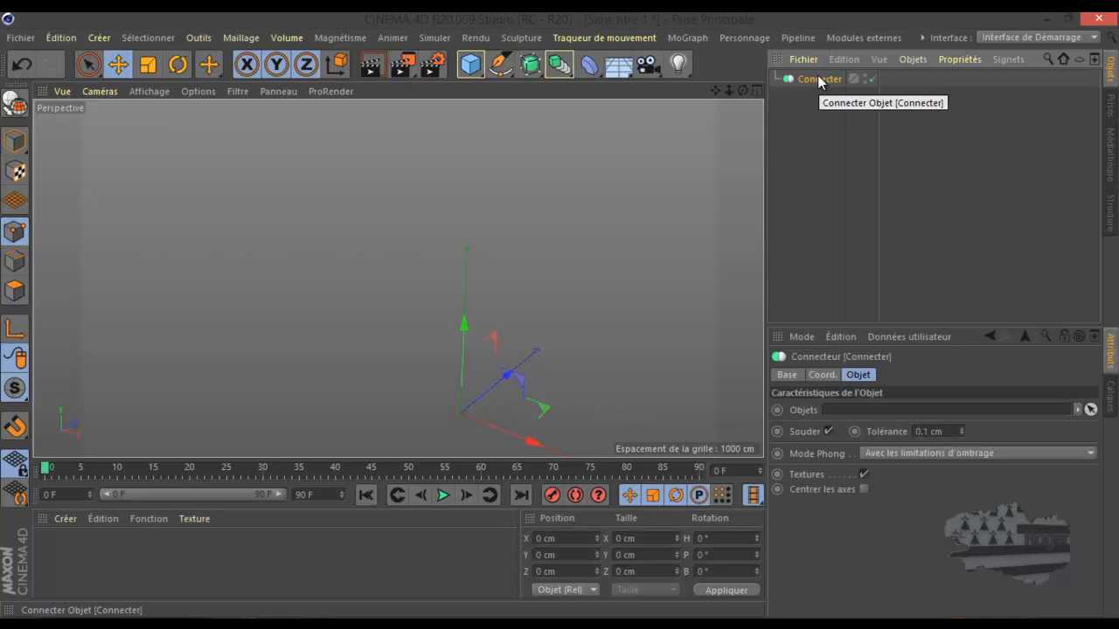
# Add a Cylindre primitive to the scene and frame it in the perspective view.
pyautogui.click(470, 64)
pyautogui.click(898, 90)
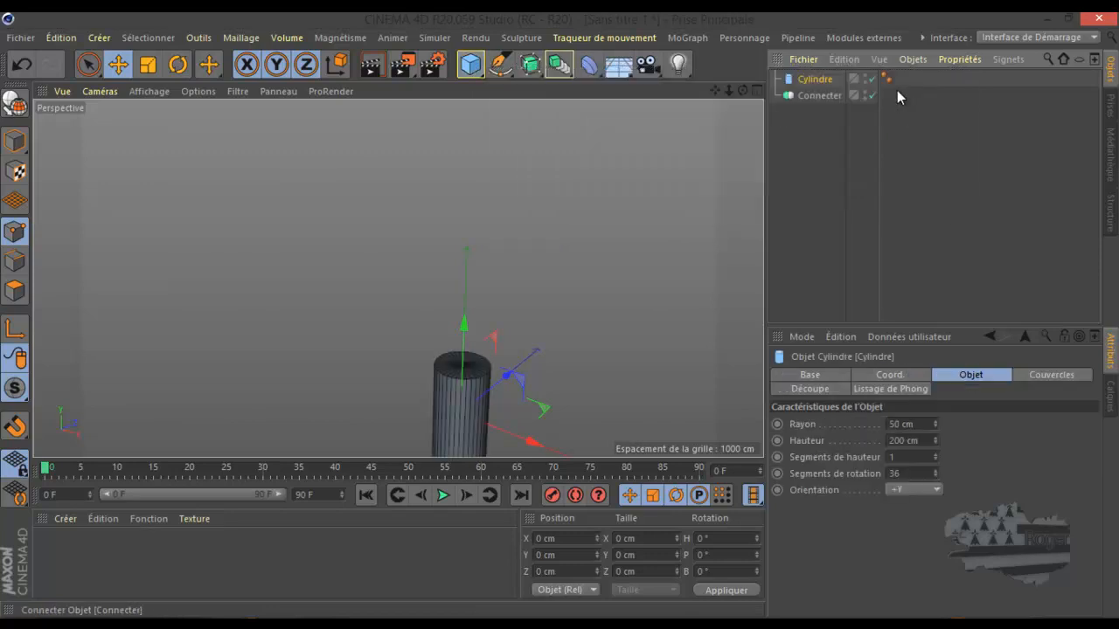
pyautogui.scroll(5, 490, 348)
pyautogui.scroll(-2, 490, 349)
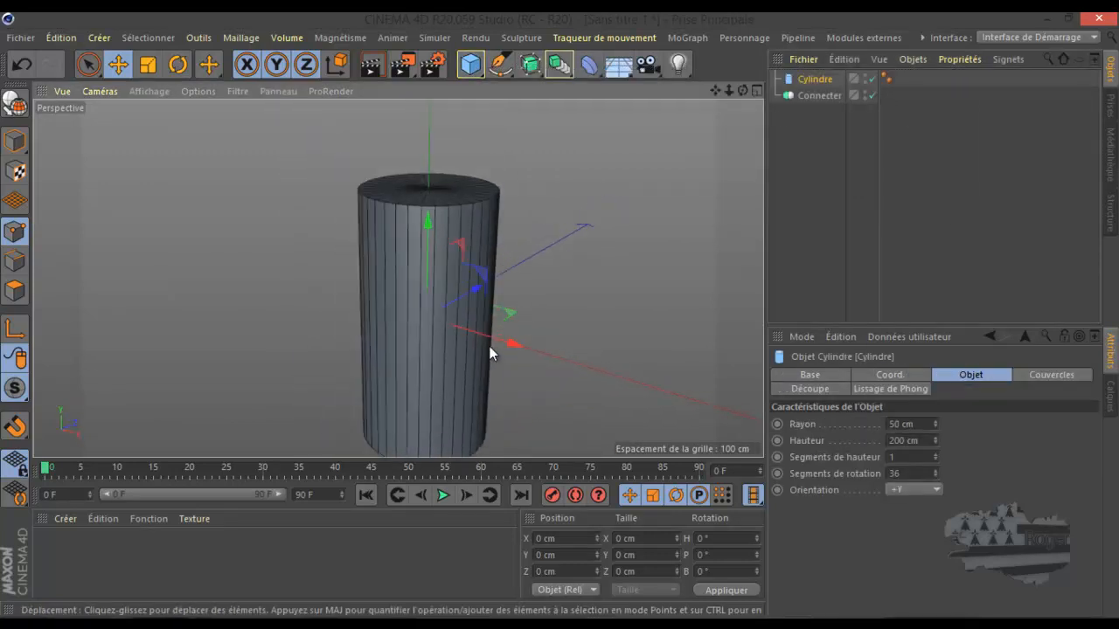
# Add a Surface de Subdivision and nest the Connecter under it, with the Cylindre inside the Connecter.
pyautogui.click(530, 63)
pyautogui.click(596, 86)
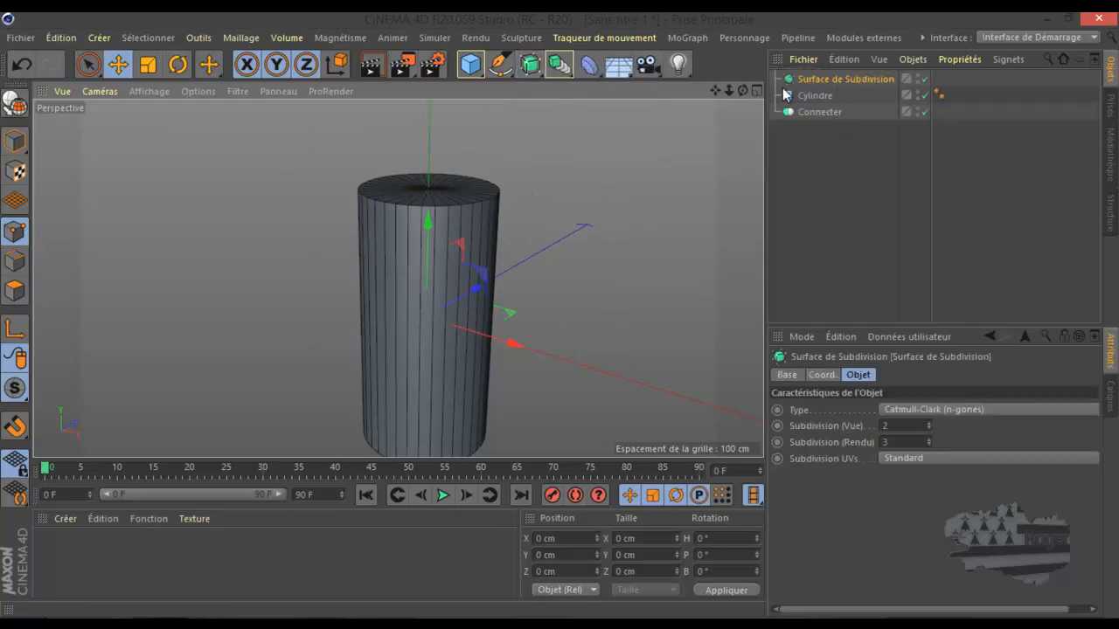
pyautogui.moveTo(810, 94)
pyautogui.mouseDown()
pyautogui.moveTo(819, 116)
pyautogui.moveTo(827, 79)
pyautogui.mouseUp()
pyautogui.scroll(3, 461, 209)
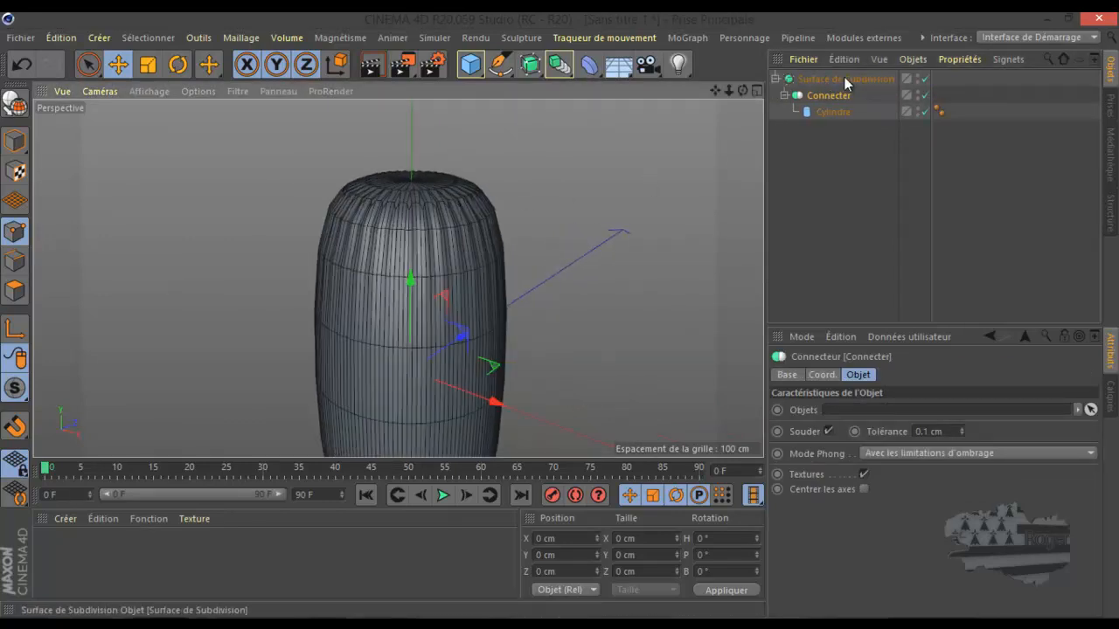
# Inspect the smoothed cylinder's top and compare it with the Connecter's Souder option off and on.
pyautogui.scroll(3, 454, 314)
pyautogui.scroll(-3, 455, 314)
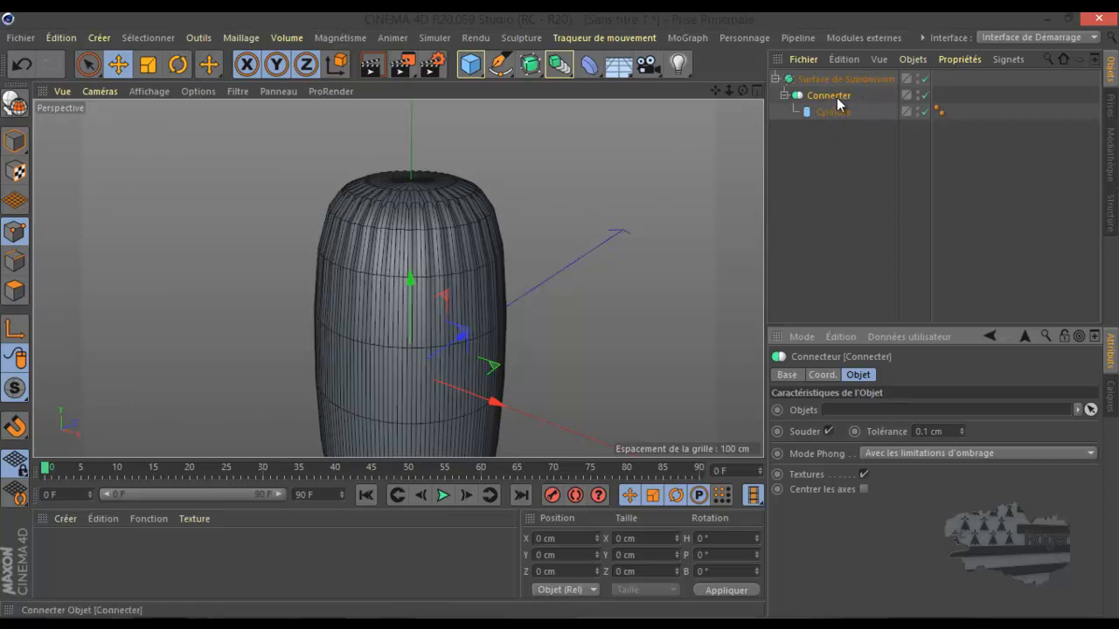
pyautogui.click(828, 431)
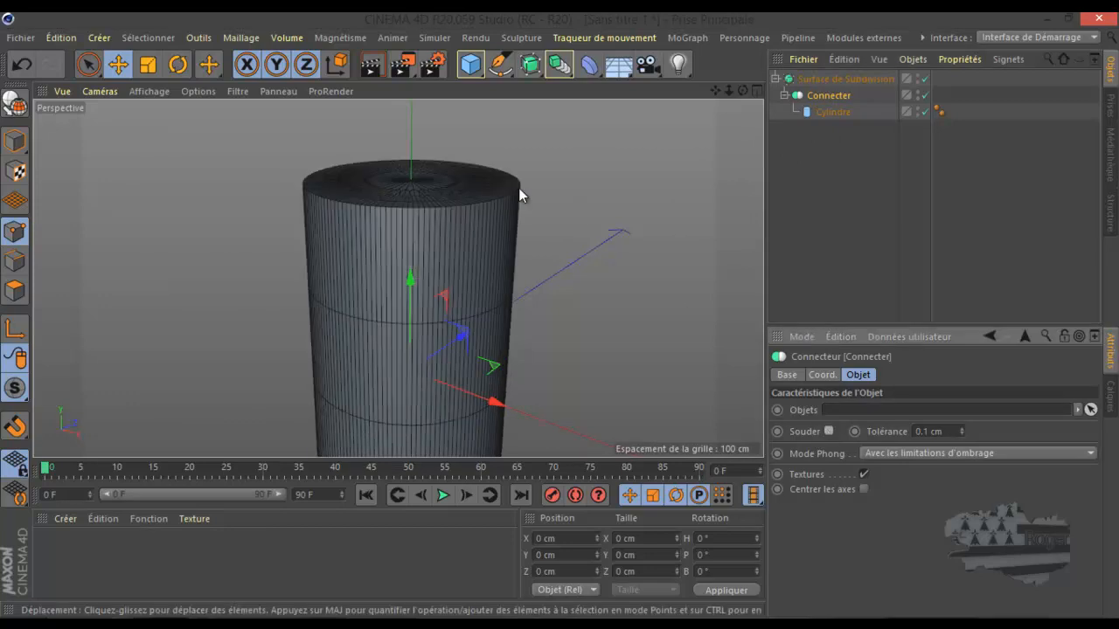
pyautogui.click(828, 430)
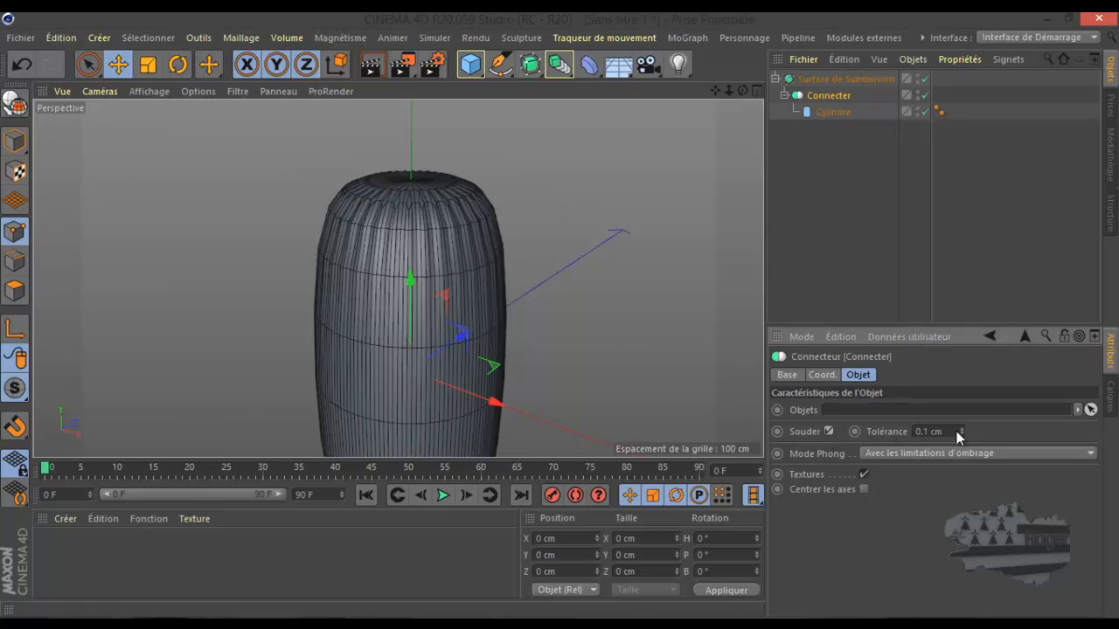
# Place a copy of the Cylindre outside the hierarchy and hide the Surface de Subdivision in the viewport.
pyautogui.click(835, 112)
pyautogui.keyDown('ctrl'); pyautogui.moveTo(833, 112); pyautogui.dragTo(824, 205); pyautogui.keyUp('ctrl')
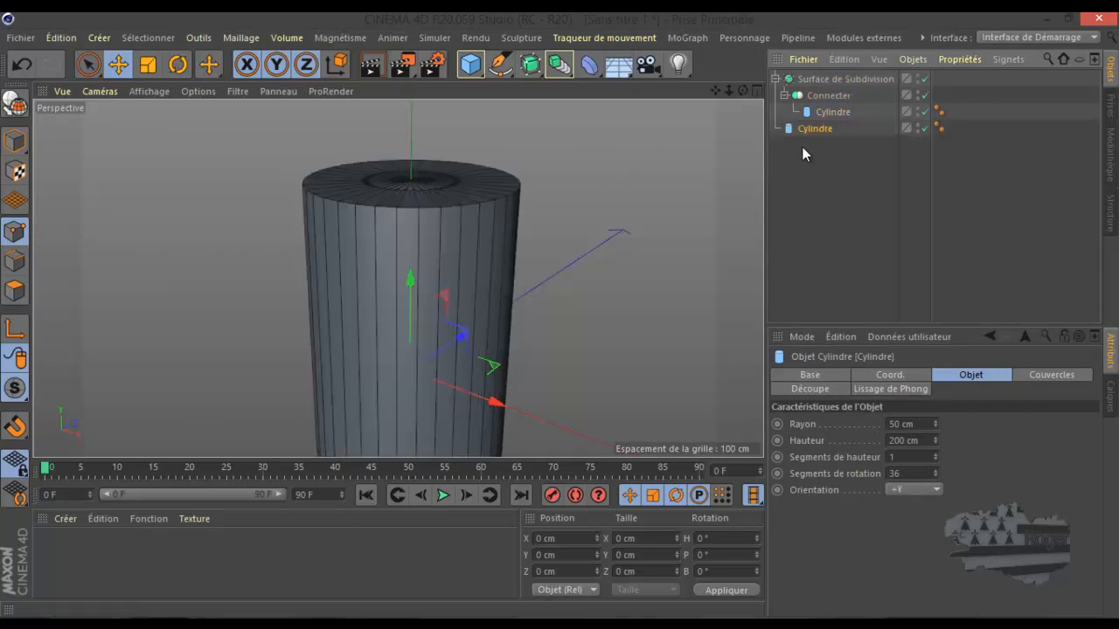
pyautogui.click(917, 77)
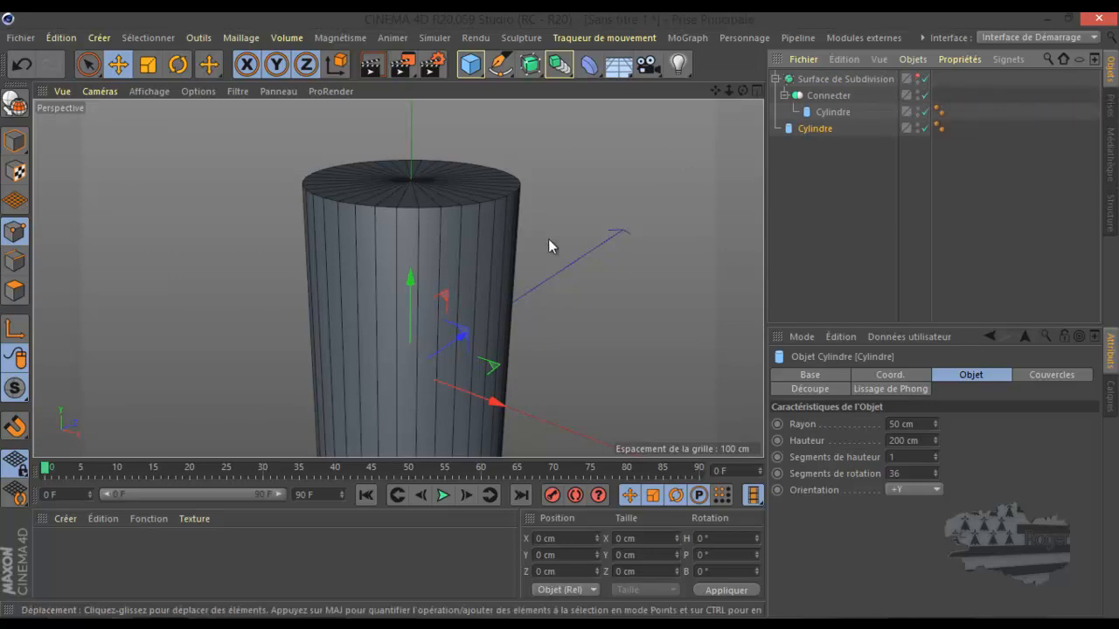
pyautogui.scroll(-3, 549, 240)
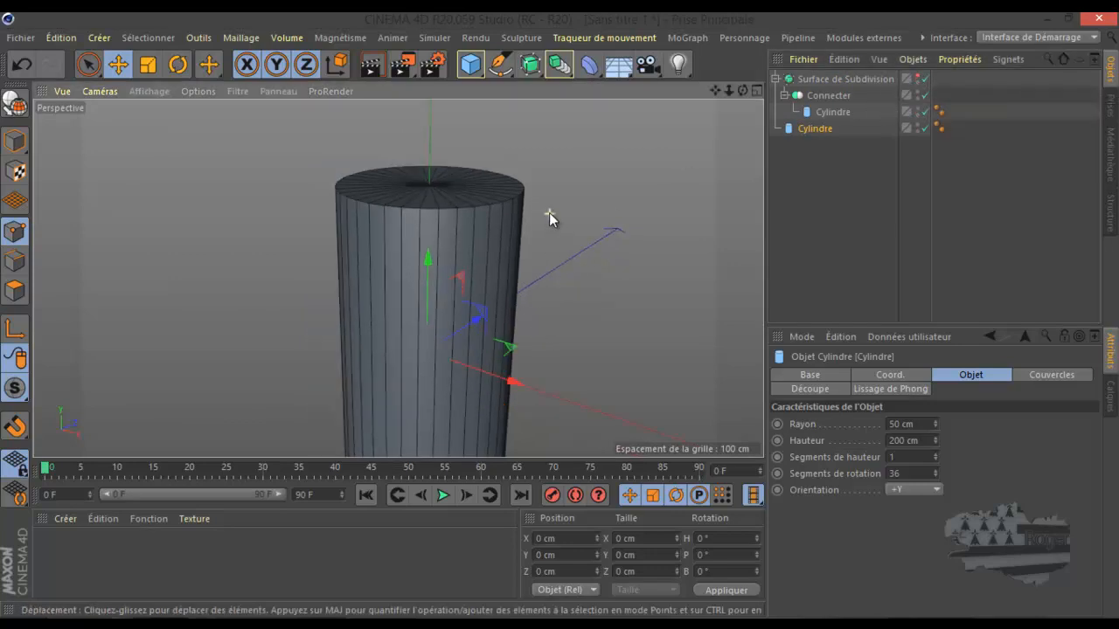
# Convert the copied cylinder to a polygon object and try raising its top cap polygons about 15 cm, undoing the move.
pyautogui.click(15, 104)
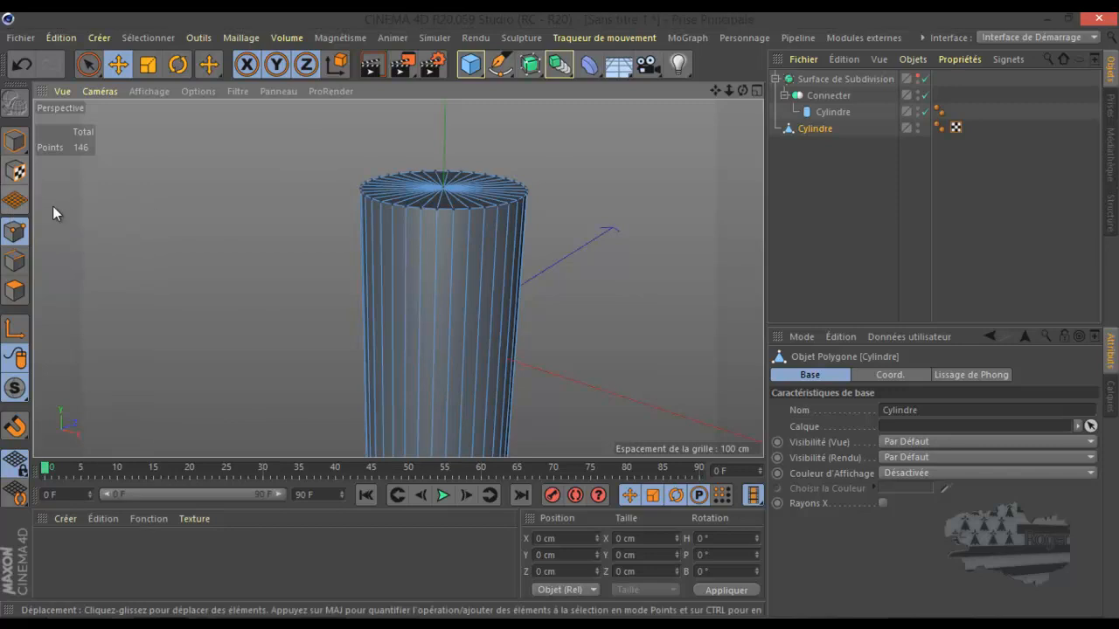
pyautogui.click(18, 231)
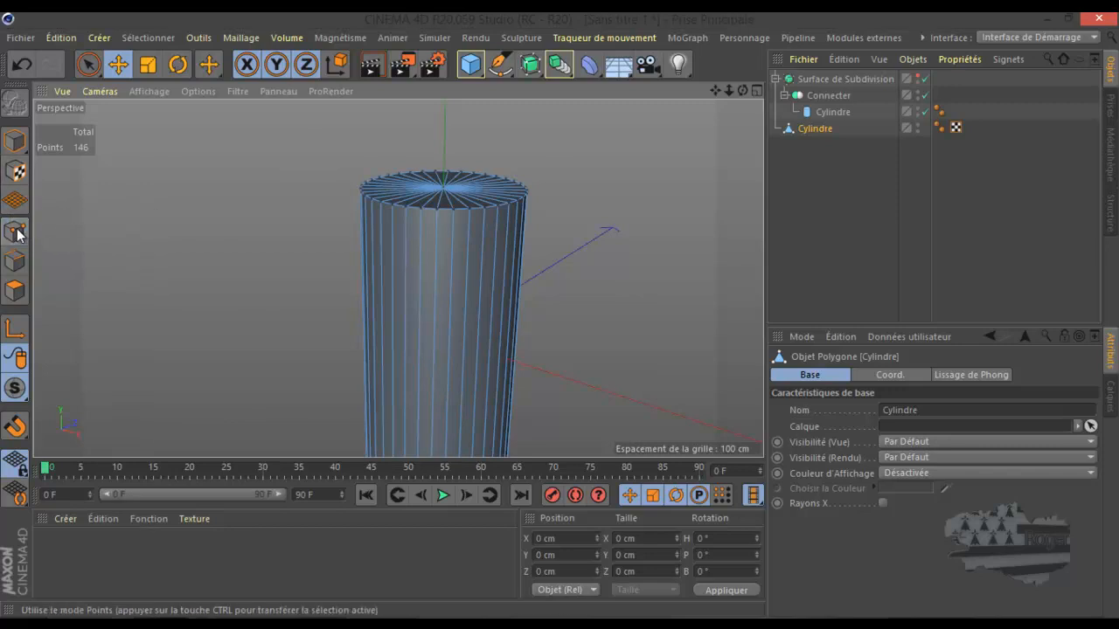
pyautogui.click(99, 66)
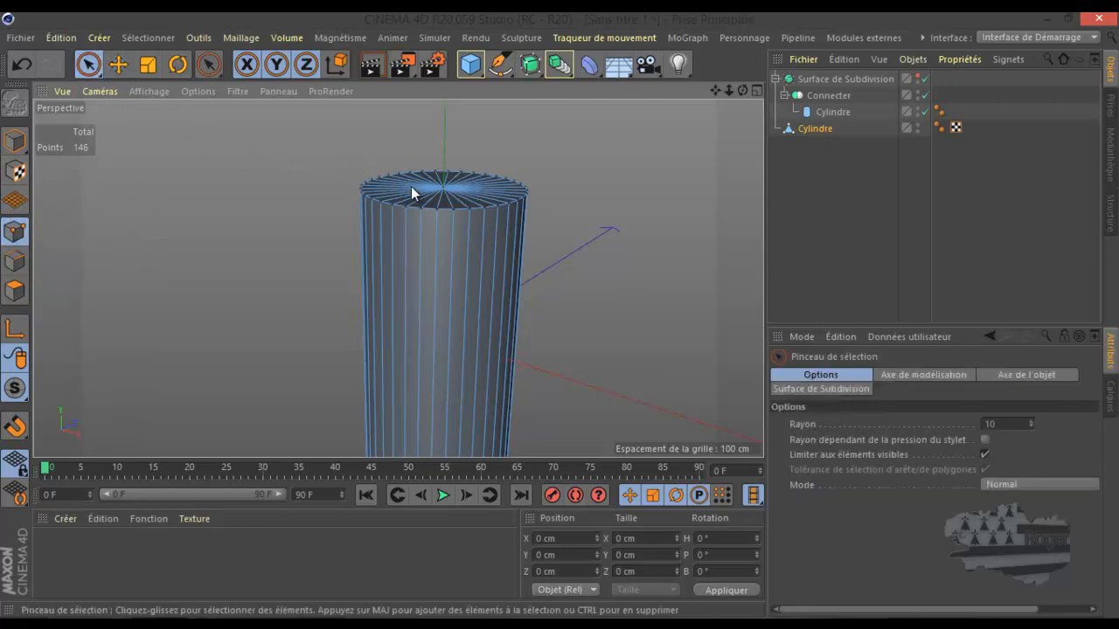
pyautogui.click(15, 291)
pyautogui.click(421, 194)
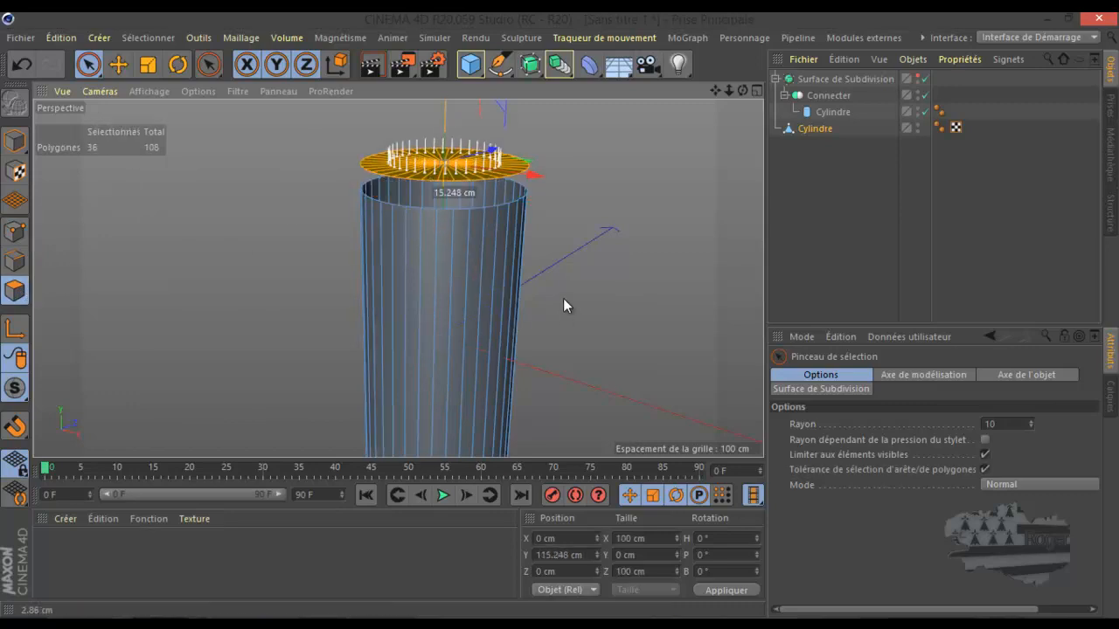
pyautogui.click(22, 68)
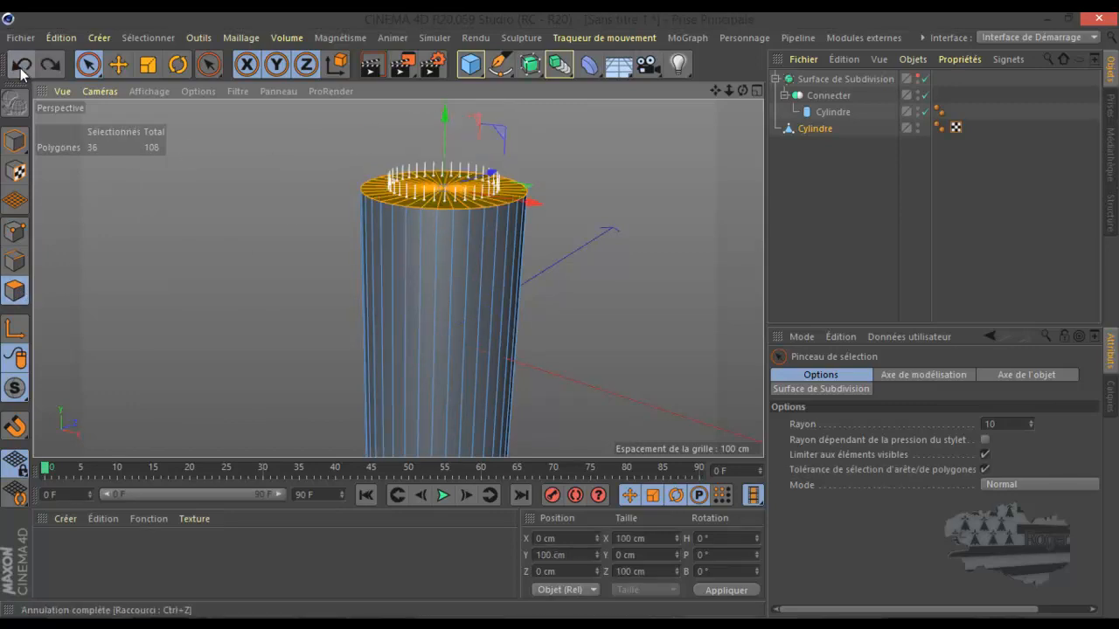
pyautogui.click(15, 232)
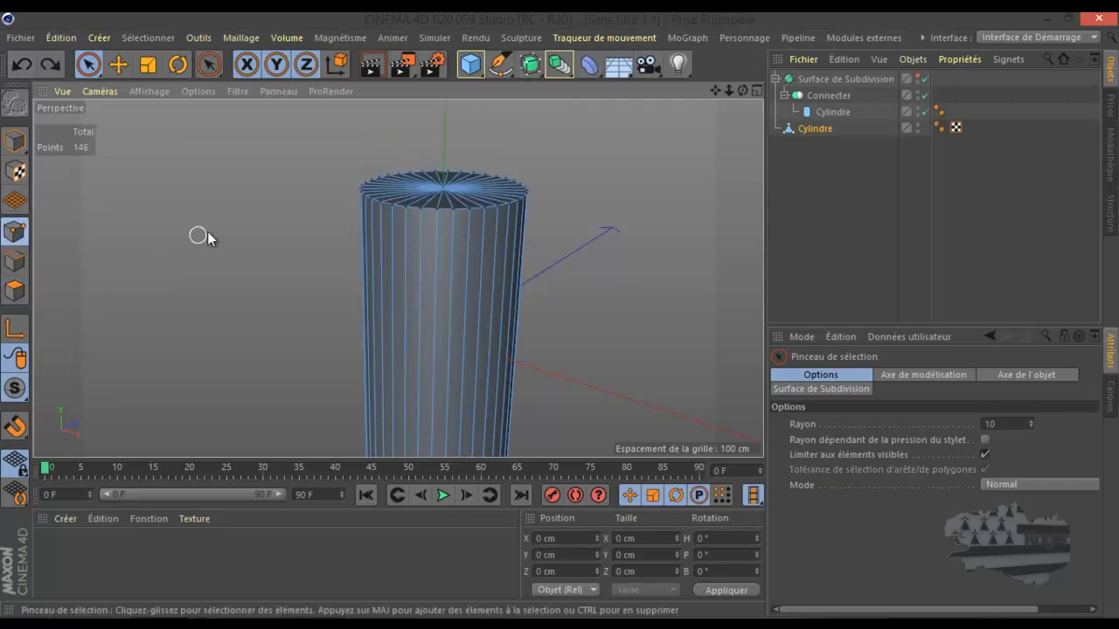
# Examine the Tolérance setting in the Optimiser options for the polygon cylinder, and close them without applying.
pyautogui.click(828, 95)
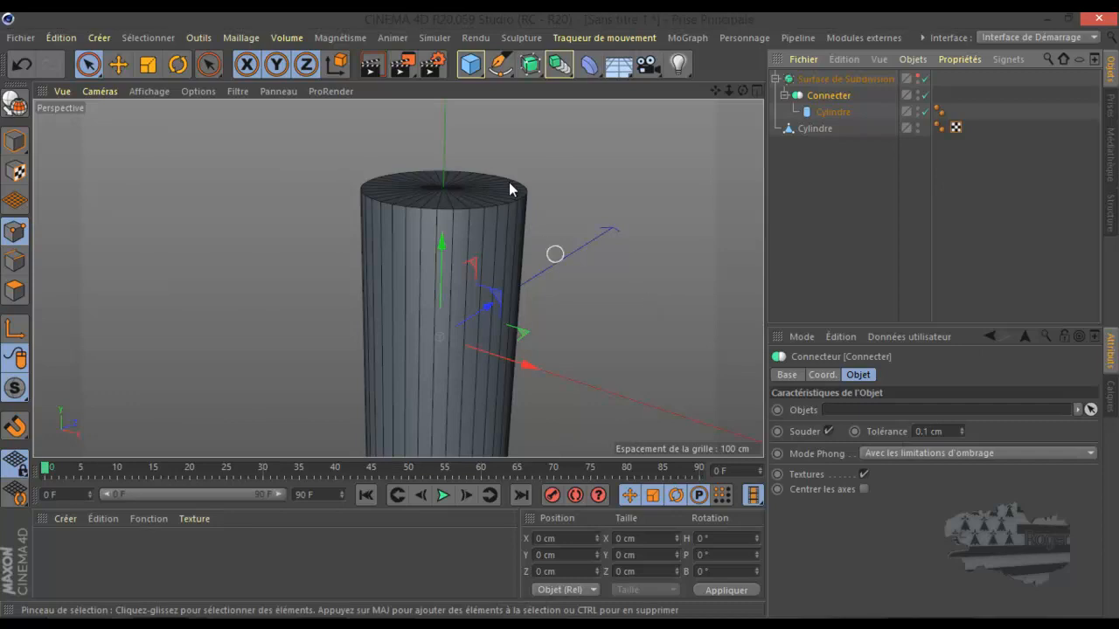
pyautogui.click(812, 130)
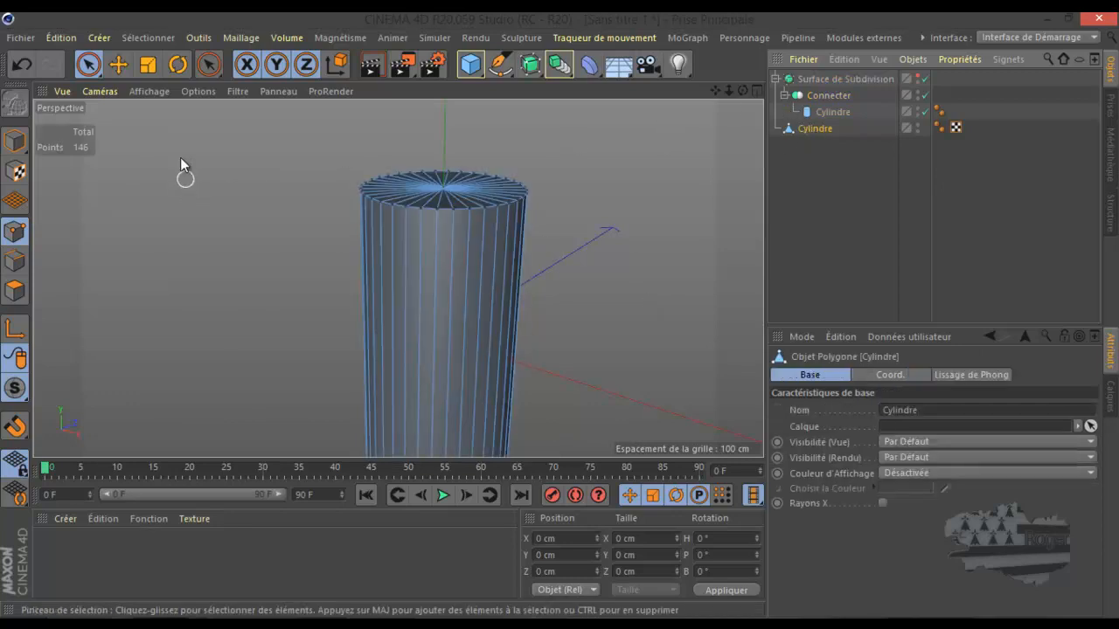
pyautogui.rightClick(180, 155)
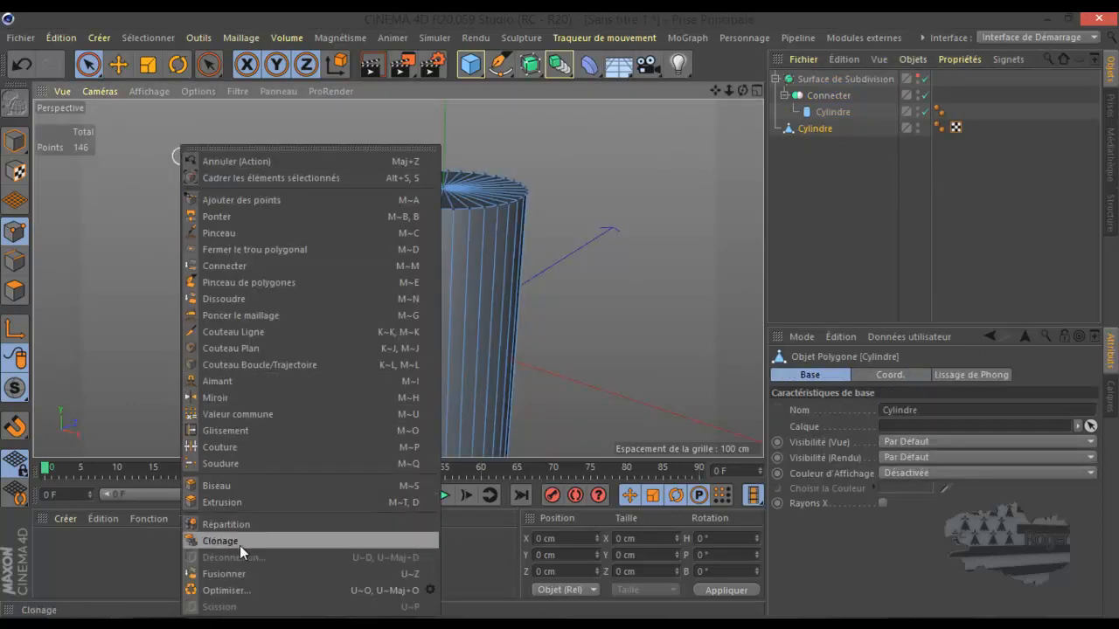
pyautogui.click(429, 590)
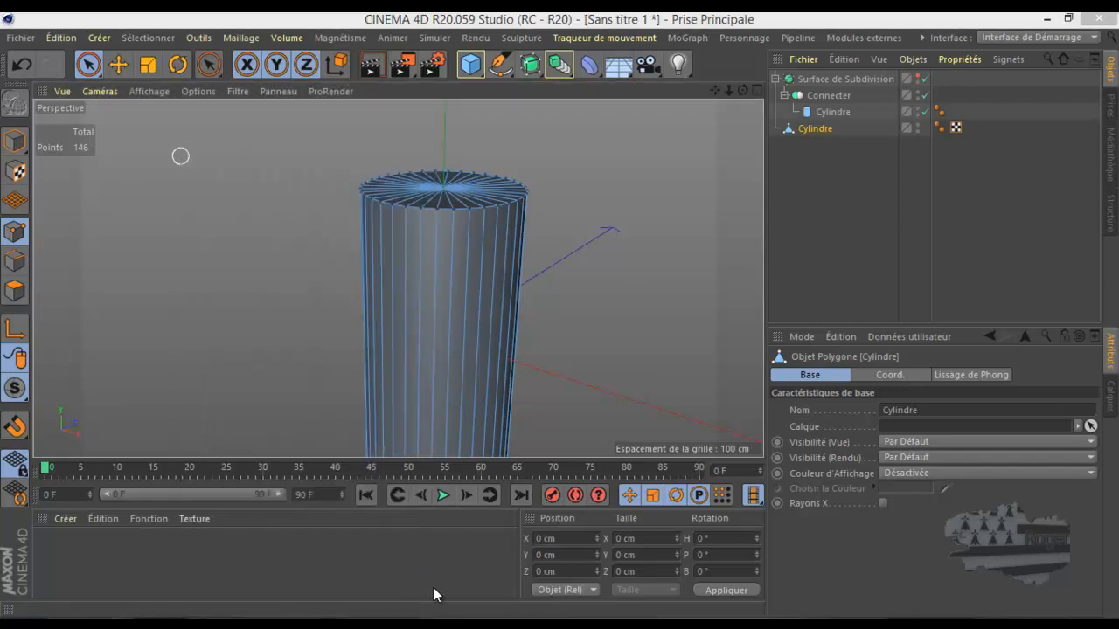
pyautogui.moveTo(416, 521); pyautogui.dragTo(206, 166)
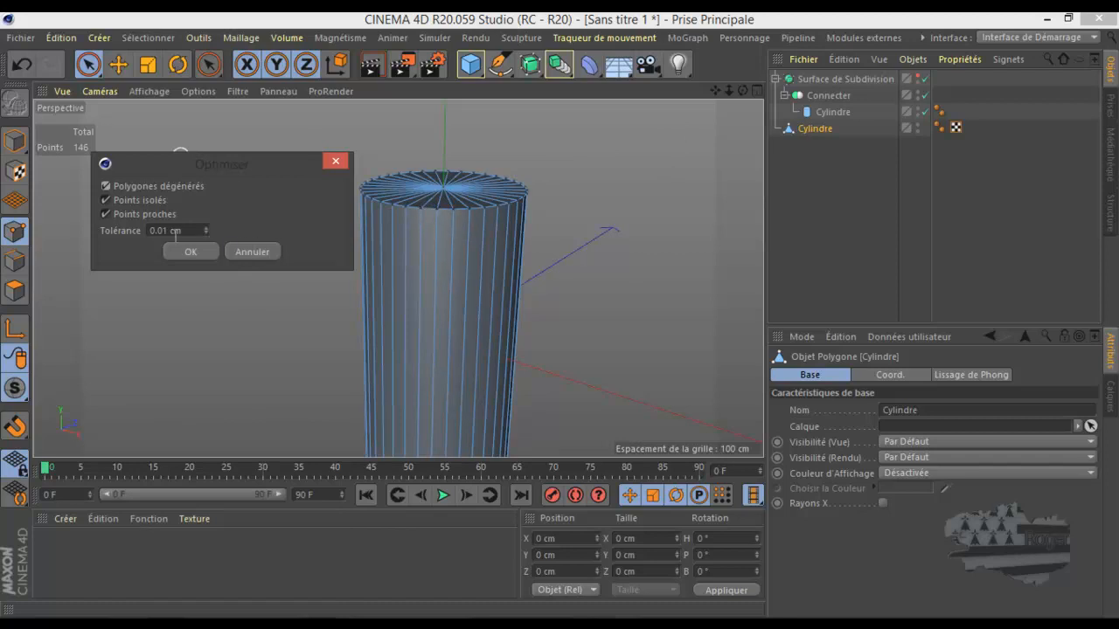
pyautogui.click(207, 226)
pyautogui.click(206, 233)
pyautogui.moveTo(168, 230); pyautogui.dragTo(161, 229)
pyautogui.click(164, 231)
pyautogui.click(336, 162)
# Delete the polygon cylinder copy and make the Surface de Subdivision visible again, with the Connecter selected.
pyautogui.click(816, 113)
pyautogui.click(815, 129)
pyautogui.press('Delete')
pyautogui.click(842, 80)
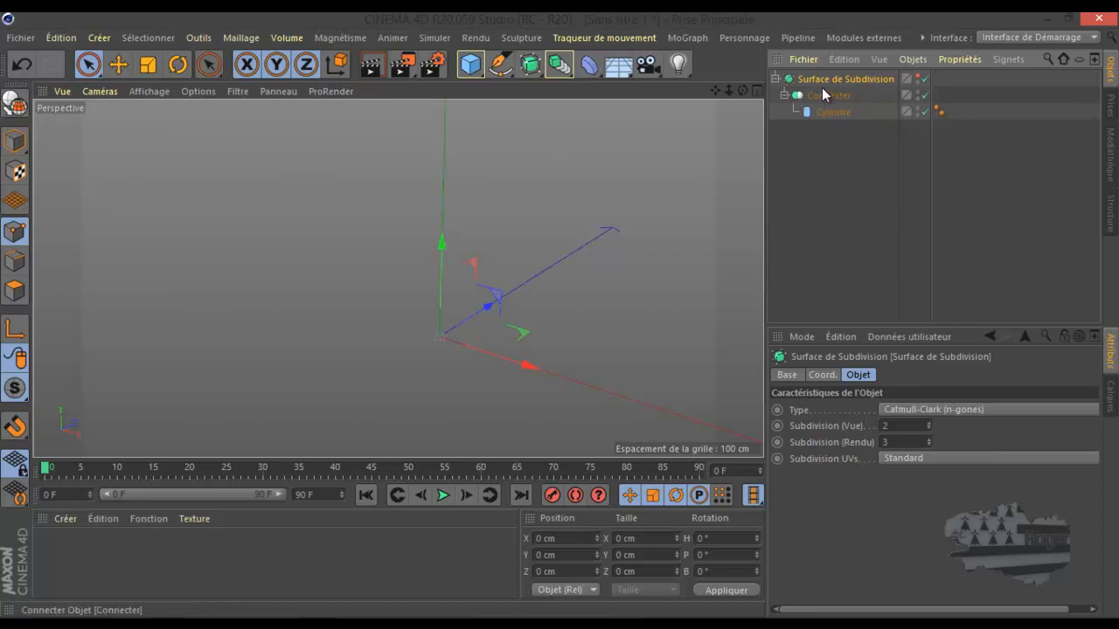
pyautogui.click(823, 93)
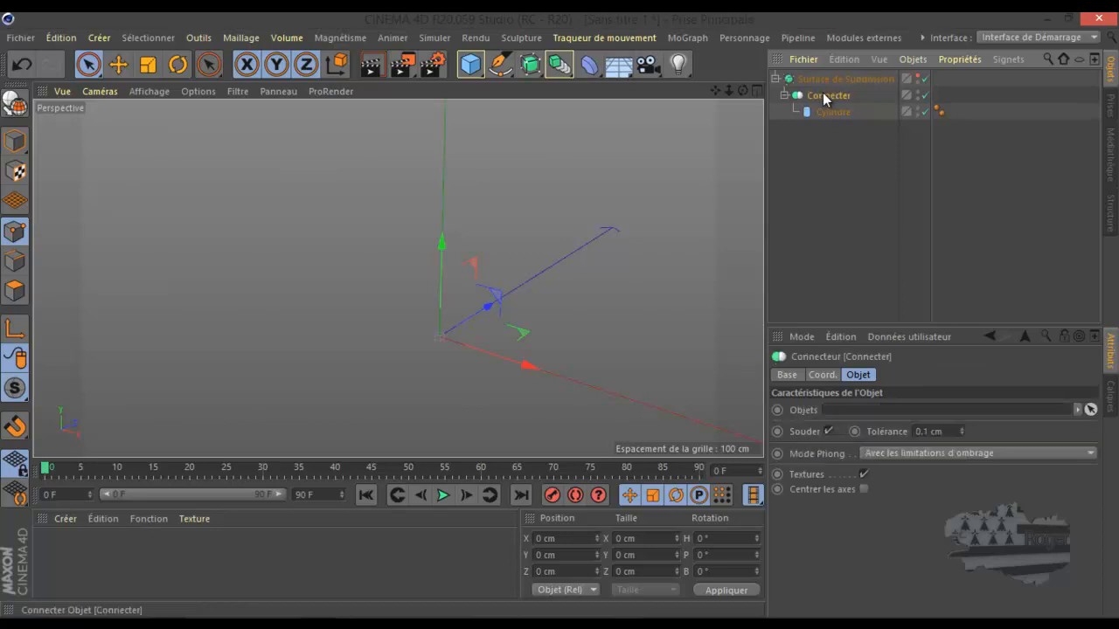
pyautogui.click(916, 76)
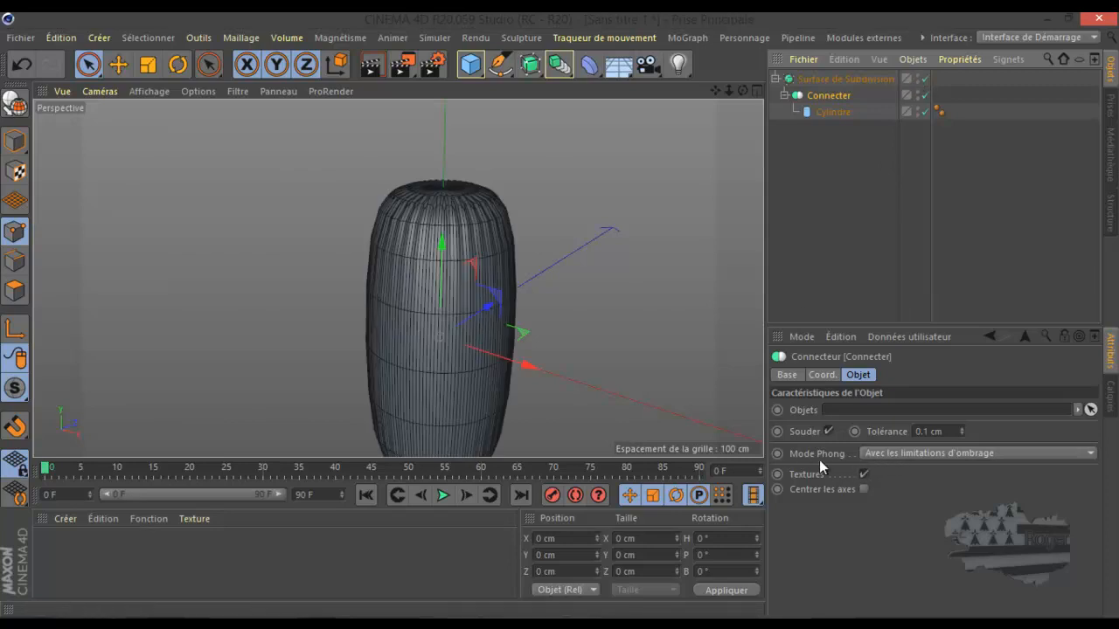
# Try the Connecter's Mode Phong options Définir, Moyen, Au plus bas and Au plus haut, returning to Avec les limitations d'ombrage.
pyautogui.scroll(-3, 443, 259)
pyautogui.scroll(5, 453, 350)
pyautogui.scroll(-3, 453, 351)
pyautogui.click(907, 452)
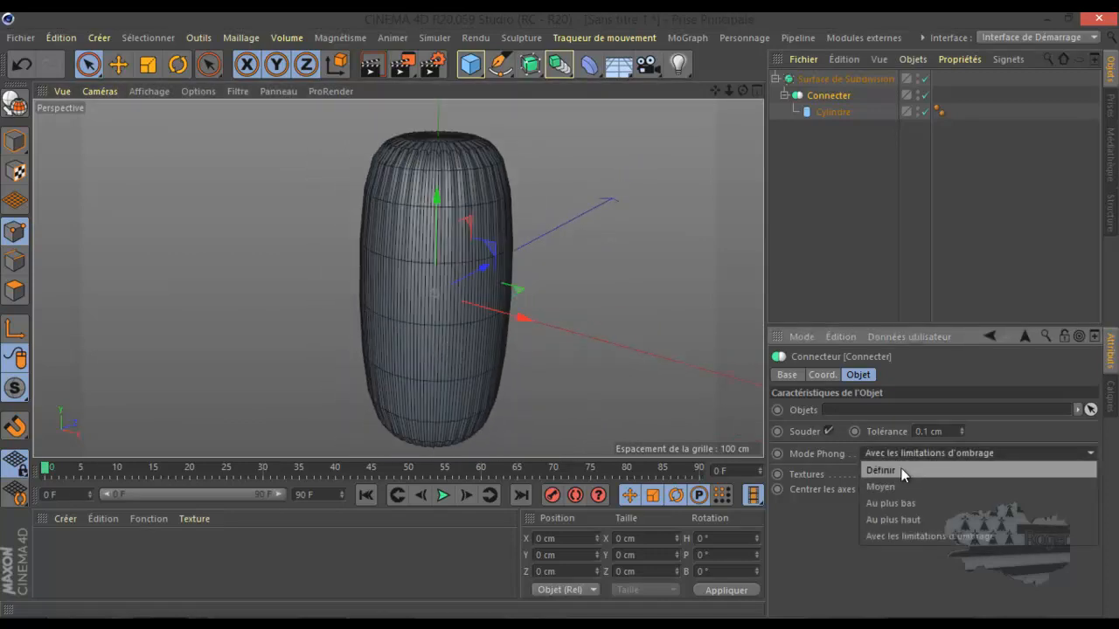
pyautogui.click(904, 472)
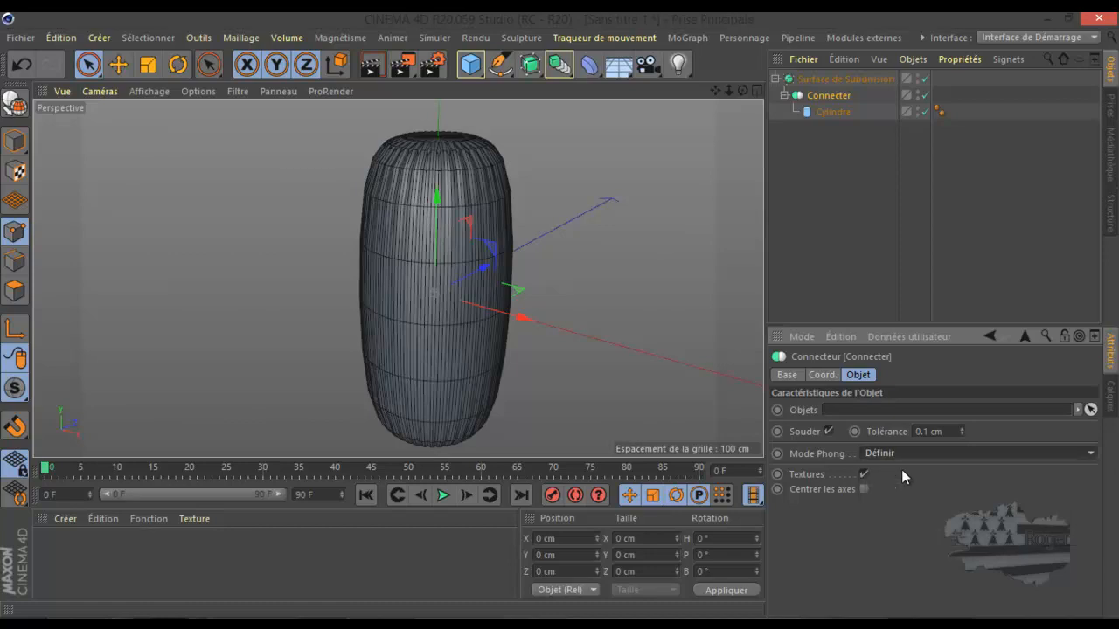
pyautogui.click(902, 452)
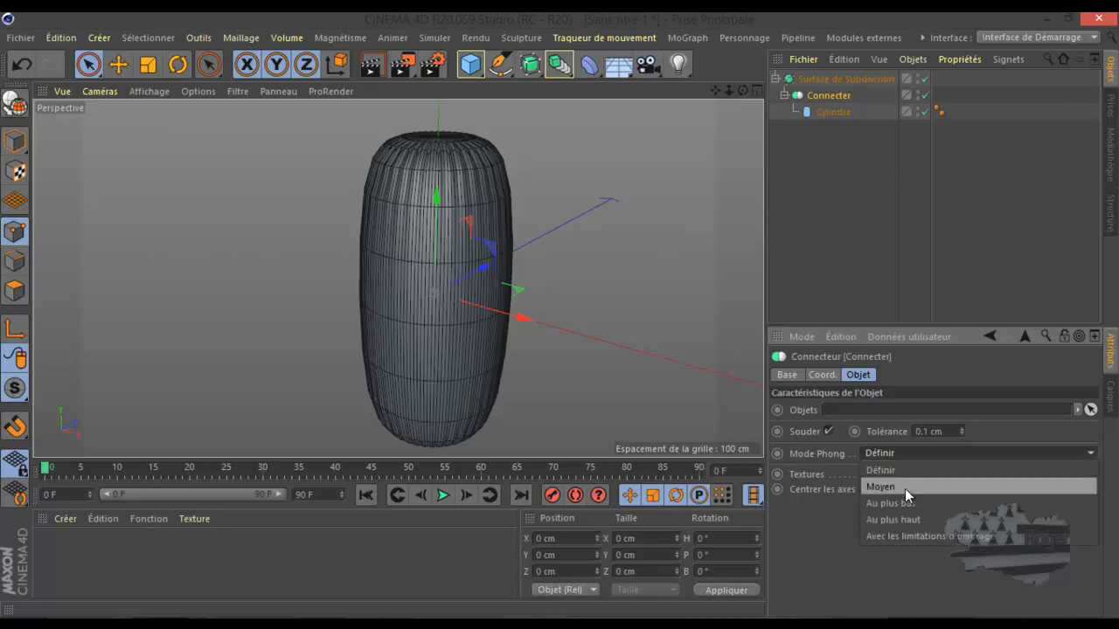
pyautogui.click(905, 487)
pyautogui.click(914, 453)
pyautogui.click(913, 502)
pyautogui.click(929, 452)
pyautogui.click(923, 519)
pyautogui.click(937, 452)
pyautogui.click(911, 536)
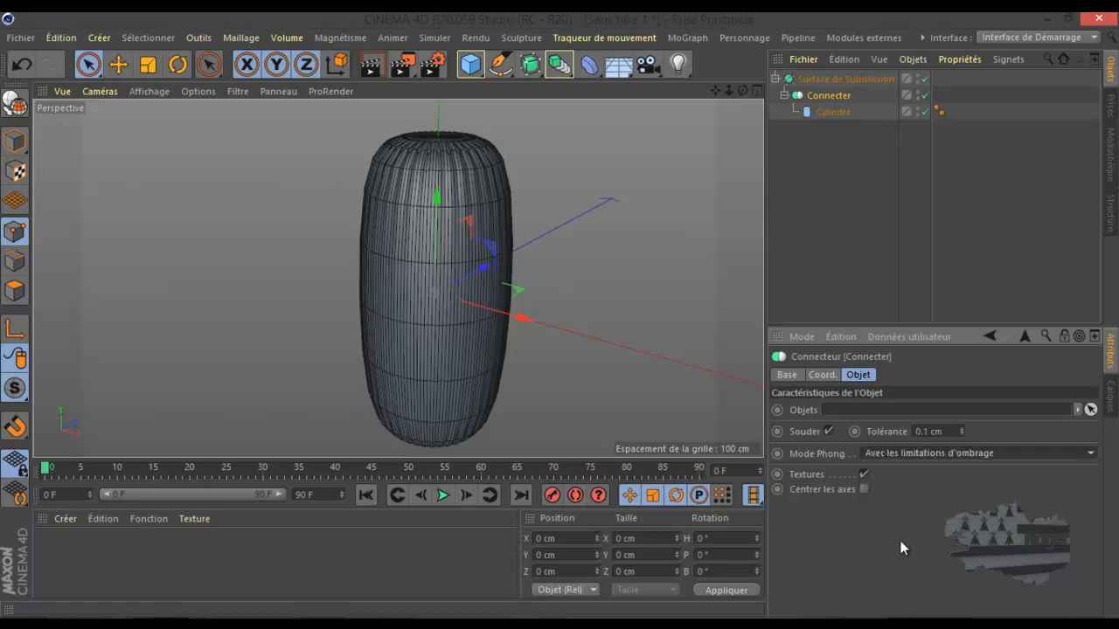
# Enable Centrer les axes on the Connecter and move it along X to about -53.6 cm.
pyautogui.click(864, 489)
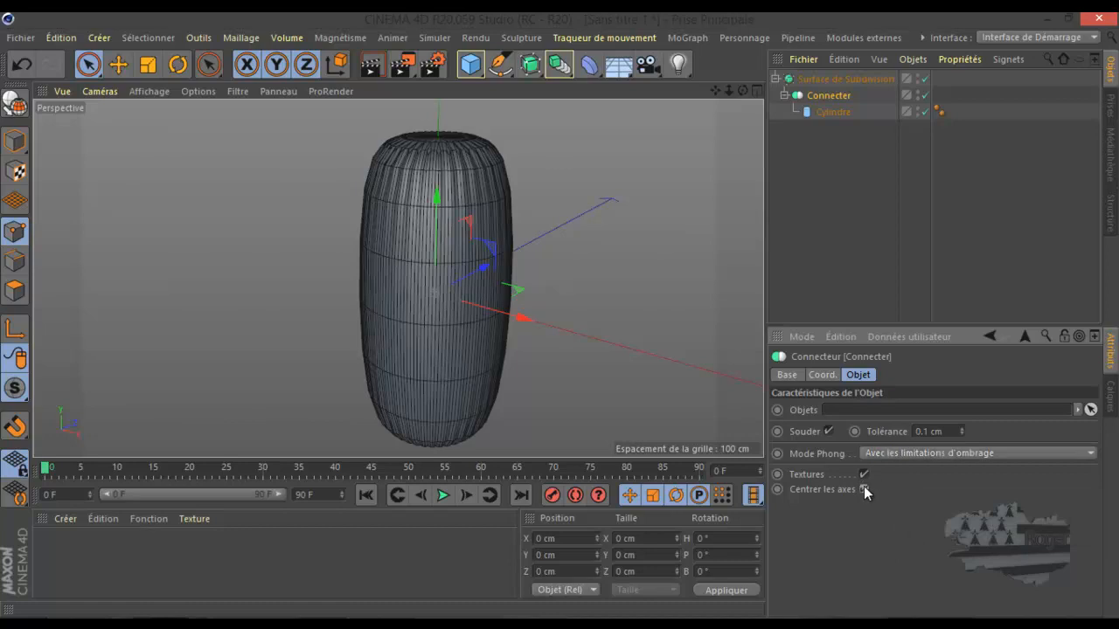
pyautogui.moveTo(524, 316); pyautogui.dragTo(452, 297)
pyautogui.click(862, 487)
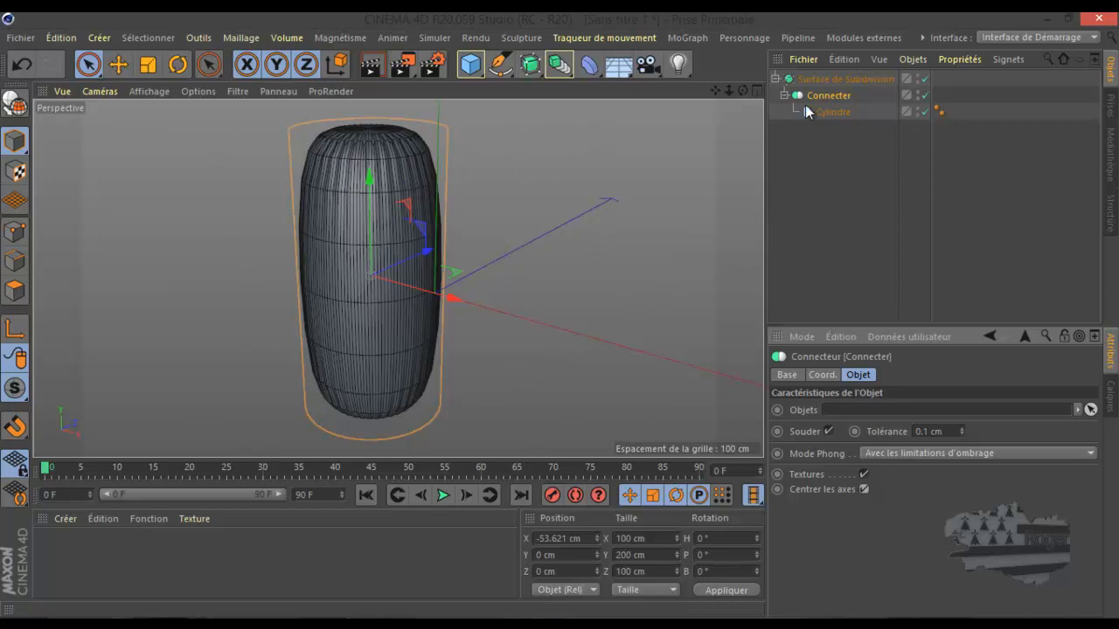
pyautogui.click(828, 96)
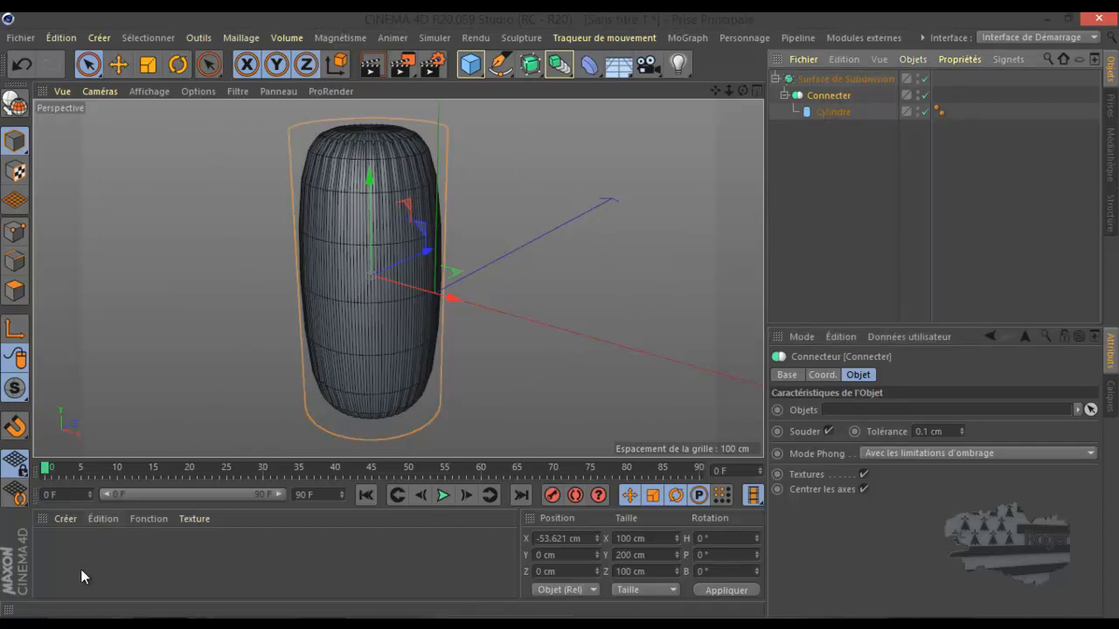
# Switch to the browser to view the YouTube page "Tutoriel : l'objet Connecter", and return to Cinema 4D.
pyautogui.click(92, 600)
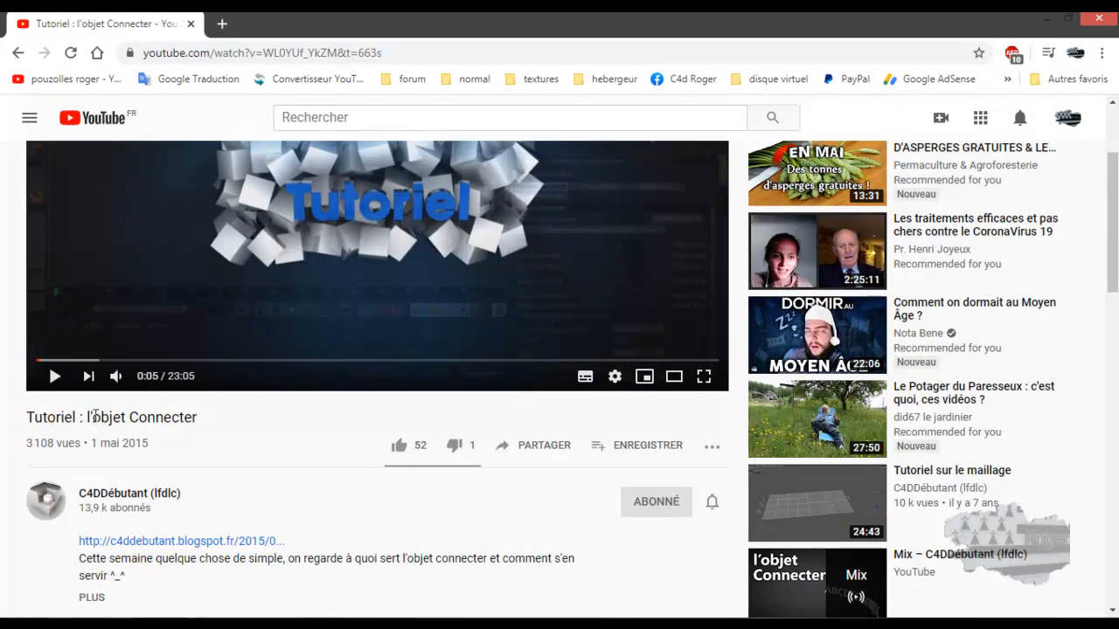
pyautogui.scroll(2, 310, 367)
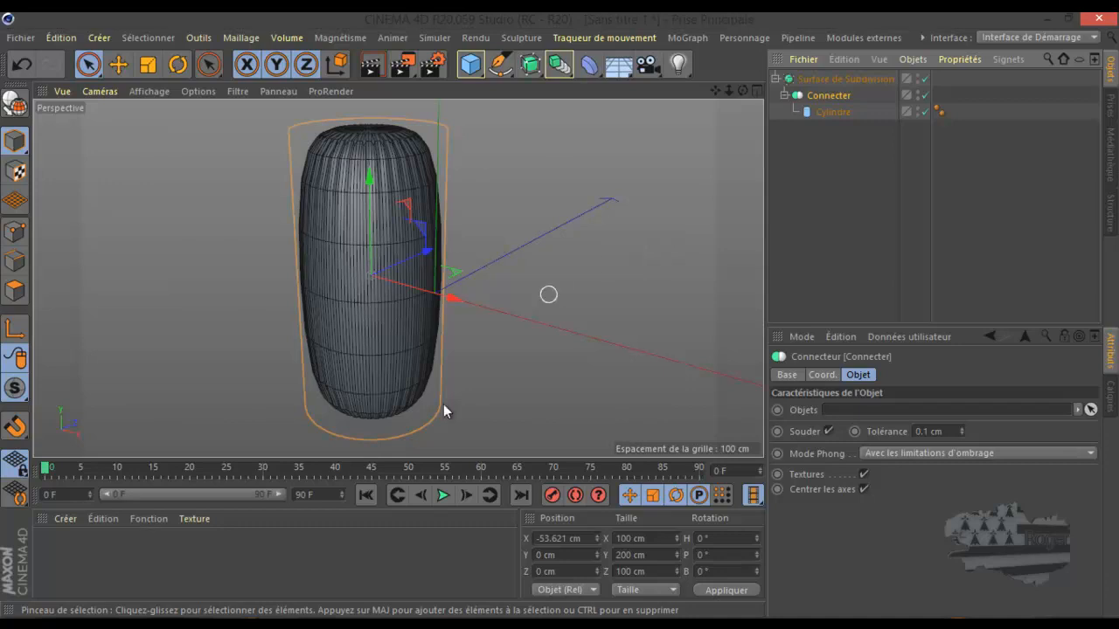
pyautogui.click(201, 624)
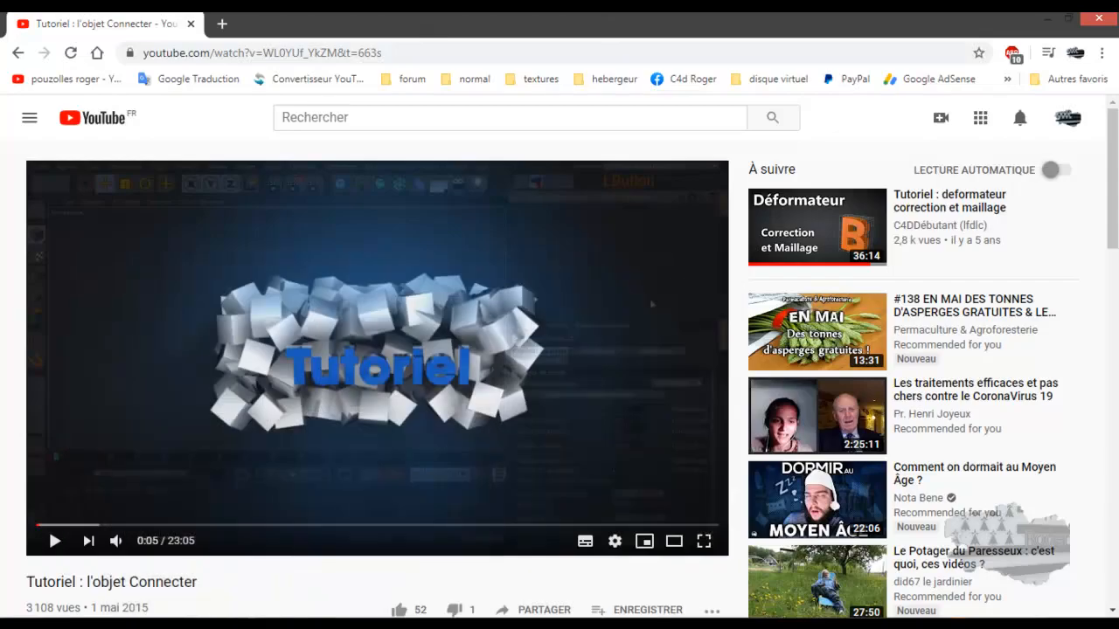
pyautogui.scroll(-2, 7, 432)
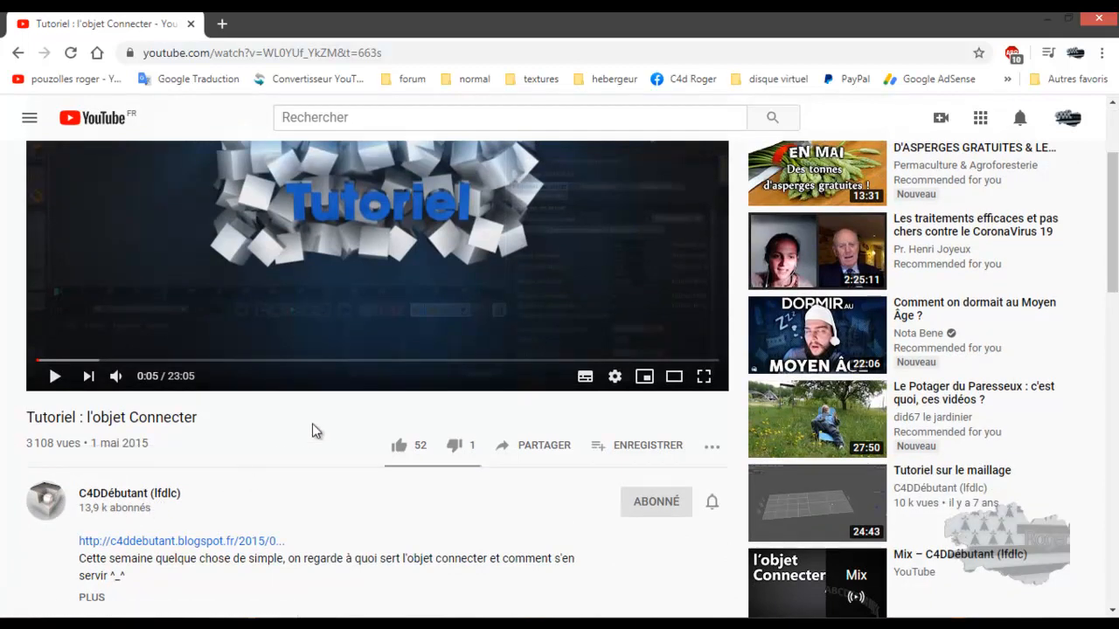
pyautogui.scroll(2, 316, 430)
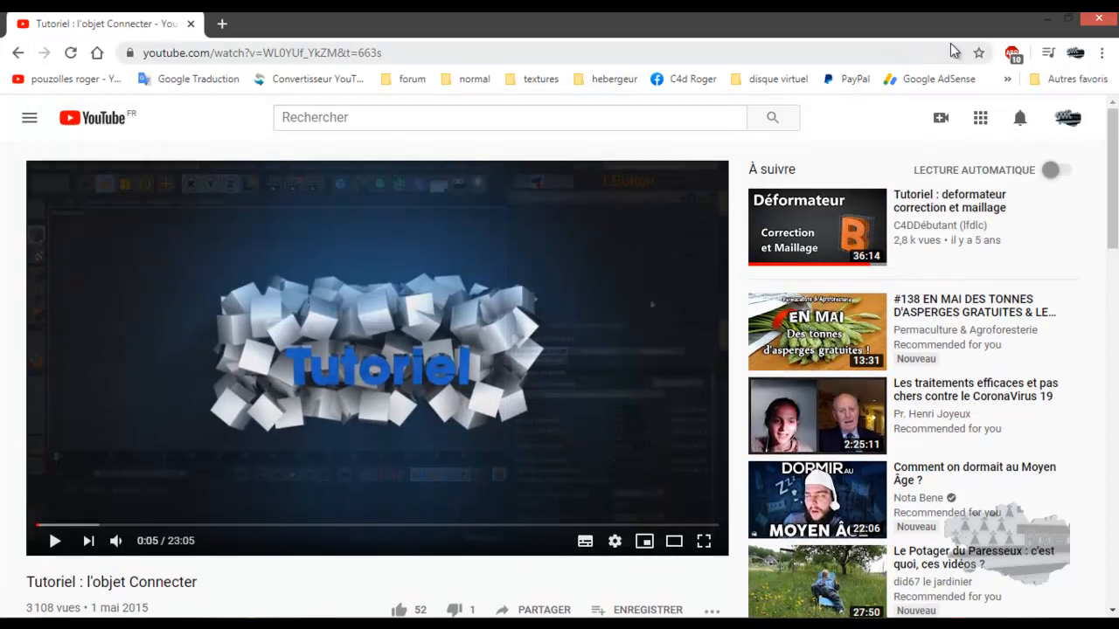
pyautogui.click(1046, 21)
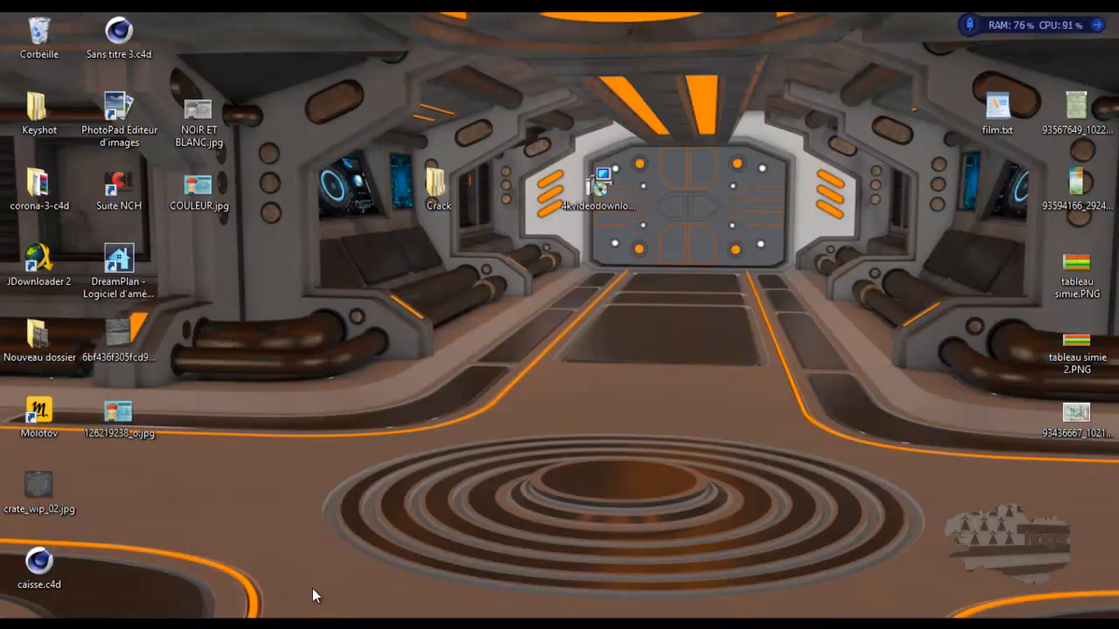
pyautogui.click(201, 617)
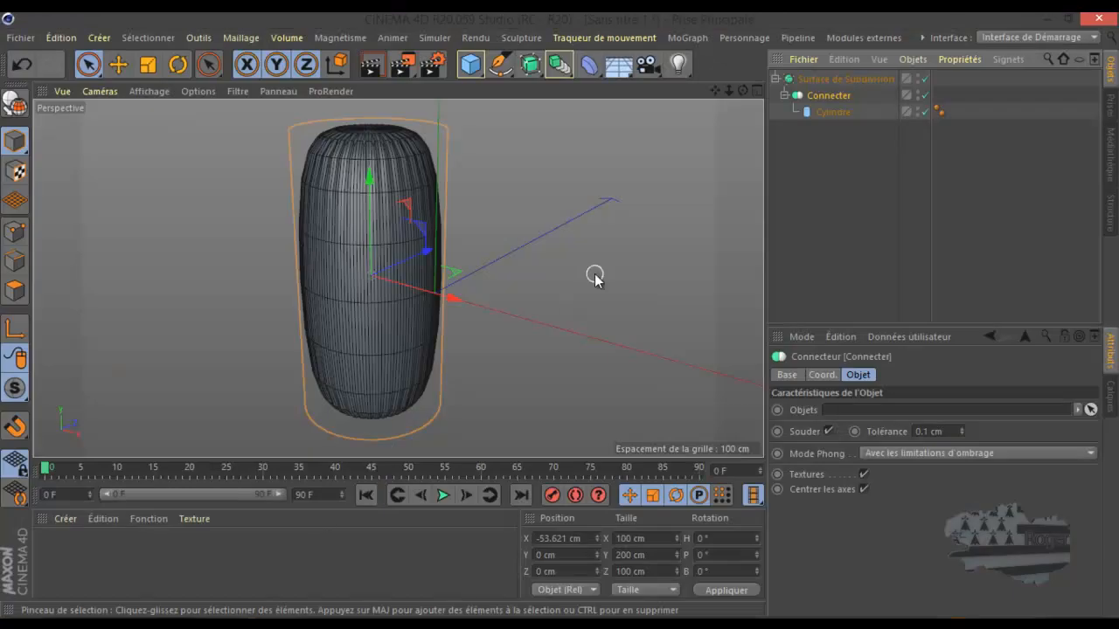
# Delete the Cylindre and place a new default Cube inside the Connecter, undoing the Connecter's deletion along the way.
pyautogui.scroll(-2, 596, 274)
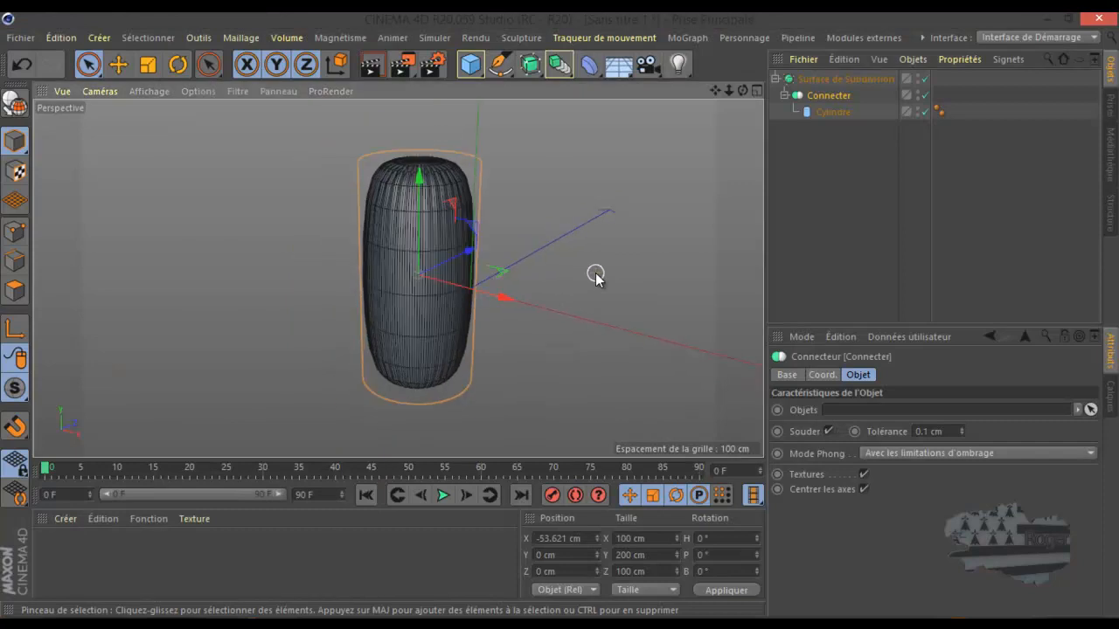
pyautogui.click(835, 112)
pyautogui.press('Delete')
pyautogui.click(827, 94)
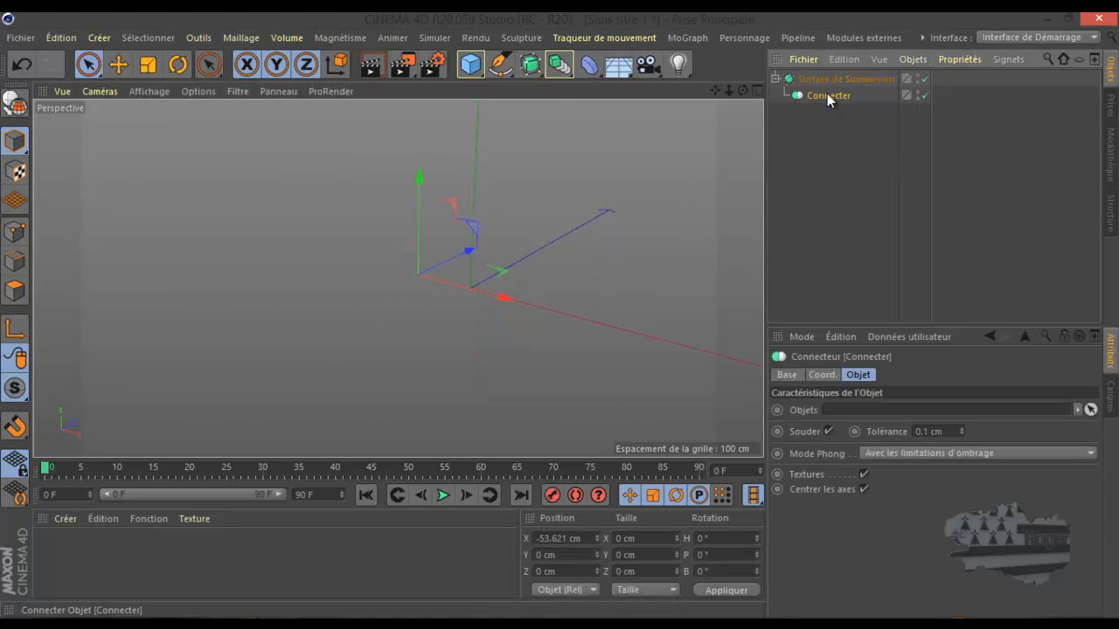
pyautogui.press('Delete')
pyautogui.click(21, 64)
pyautogui.click(470, 63)
pyautogui.moveTo(809, 79); pyautogui.dragTo(817, 111)
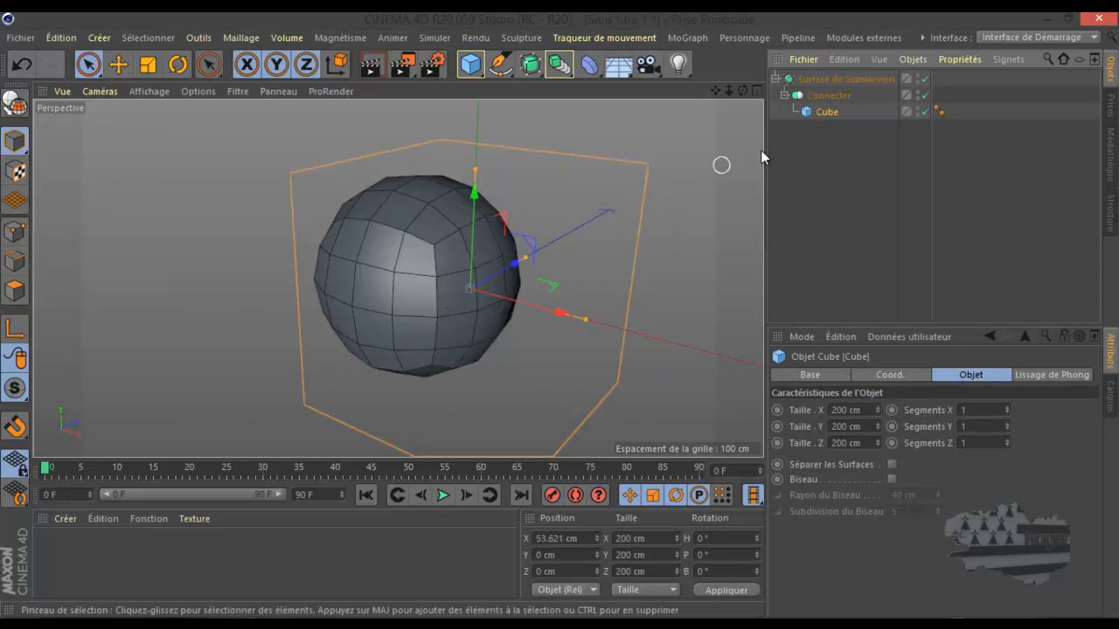
# Place the Cube directly under the Surface de Subdivision and take the Connecter out of that hierarchy.
pyautogui.moveTo(825, 111); pyautogui.dragTo(823, 79)
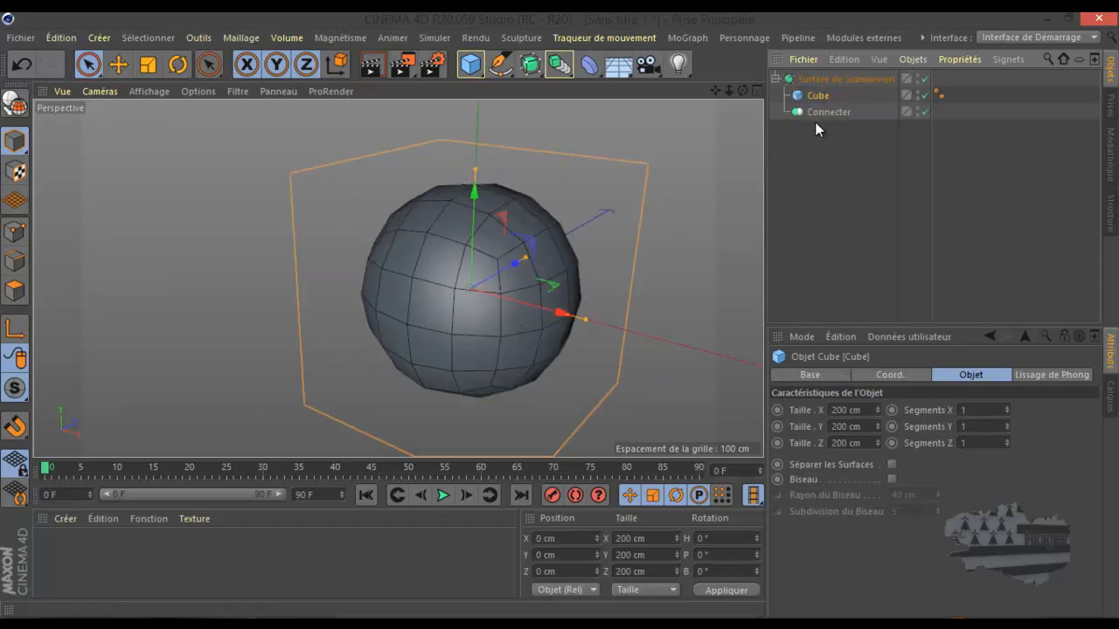
pyautogui.click(818, 111)
pyautogui.click(818, 113)
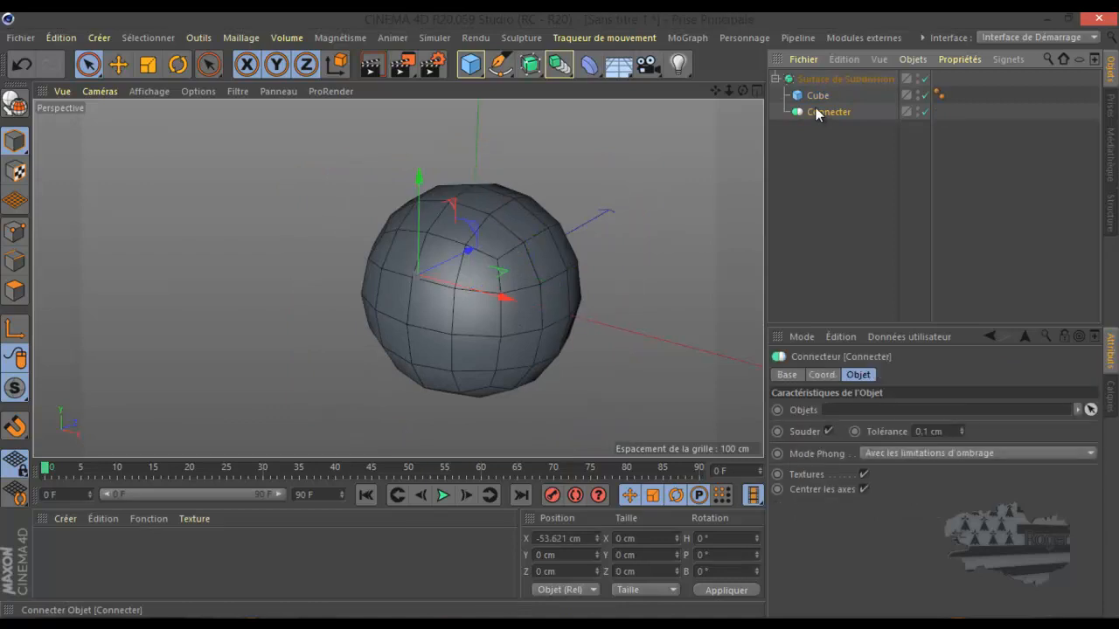
pyautogui.moveTo(817, 151); pyautogui.dragTo(816, 122)
# Add a Pantin primitive and move it along X to about -183 cm, beside the smoothed cube.
pyautogui.click(470, 64)
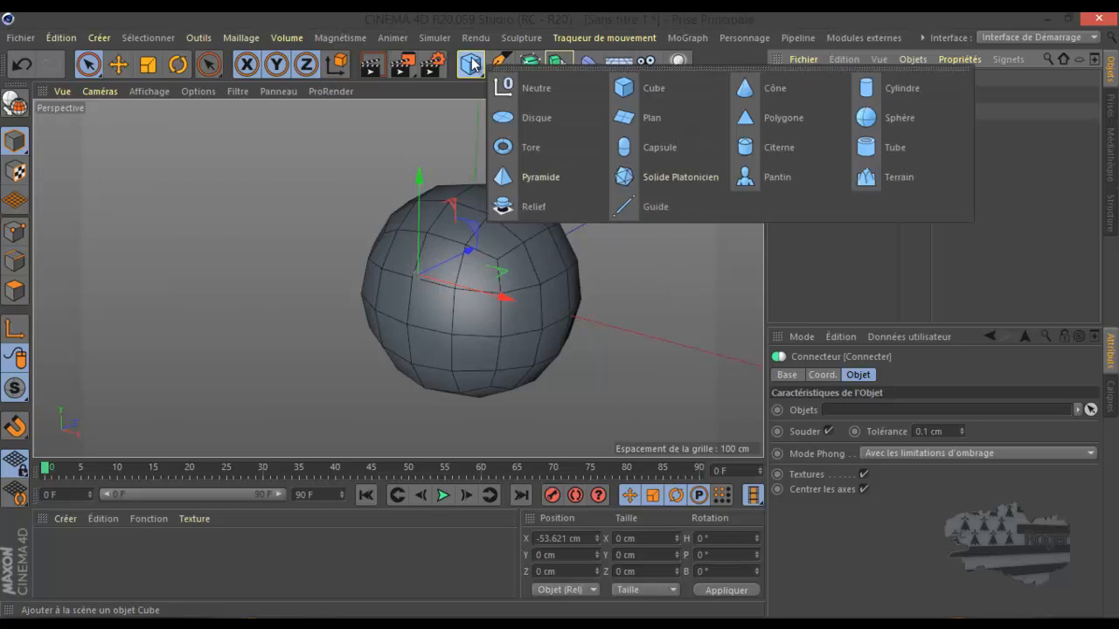
pyautogui.click(773, 176)
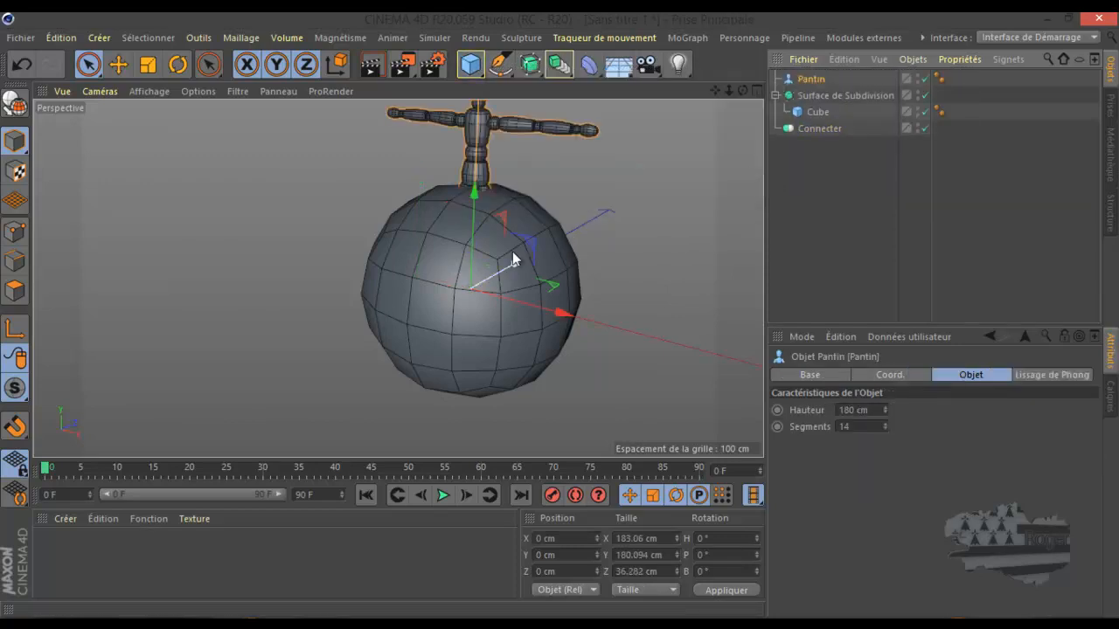
pyautogui.moveTo(557, 314); pyautogui.dragTo(378, 306)
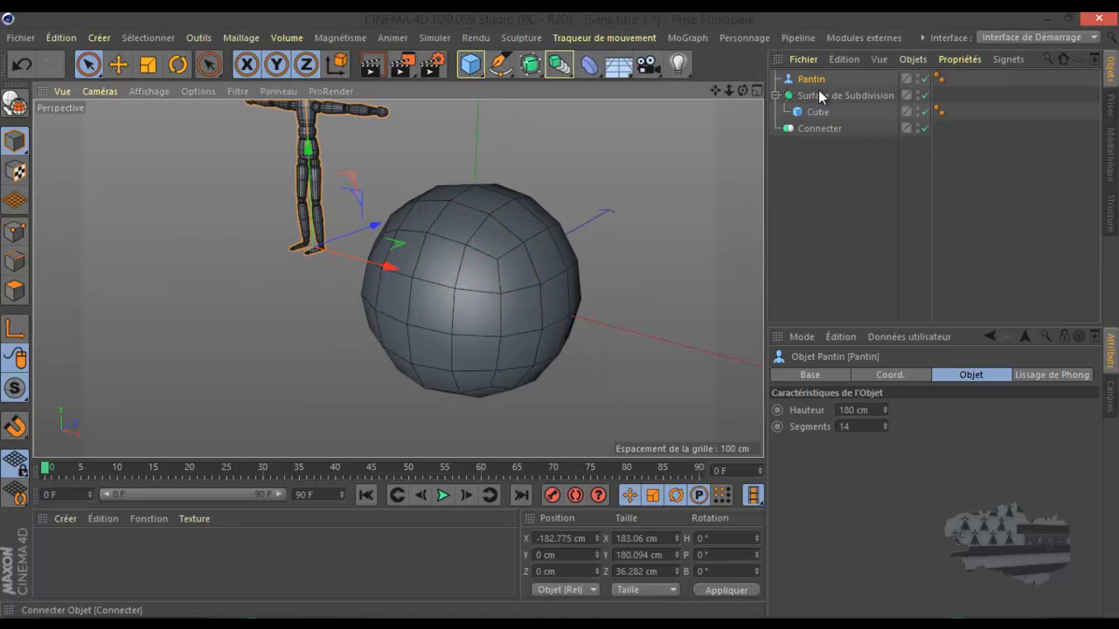
# Link the Pantin as the Connecter's Objets reference and move the Connecter along X to about -163 cm.
pyautogui.click(819, 129)
pyautogui.moveTo(809, 80); pyautogui.dragTo(877, 411)
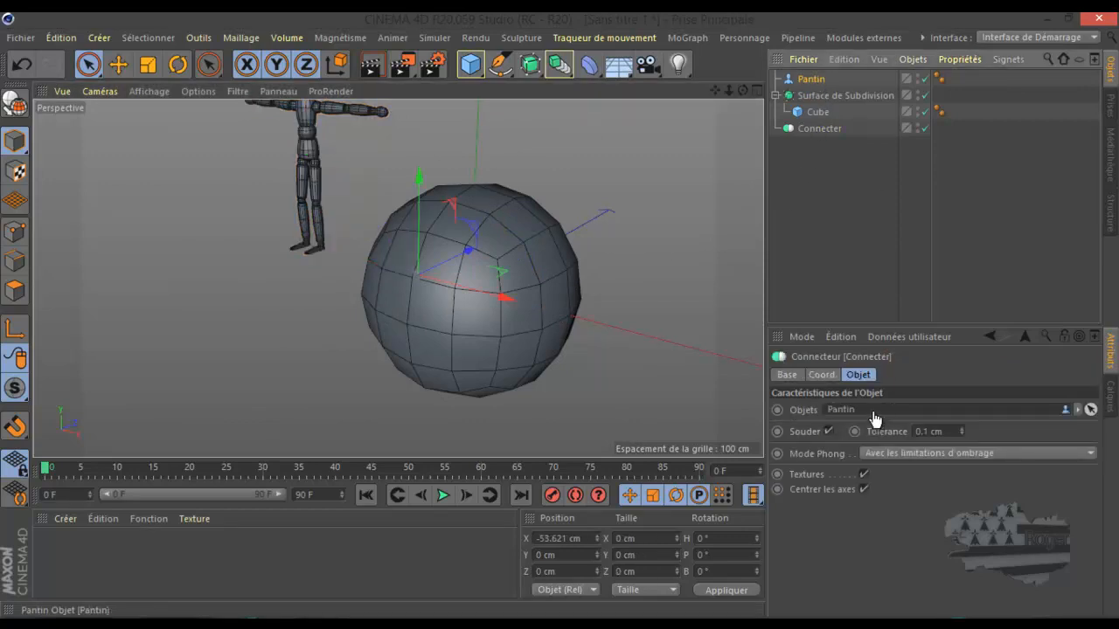
pyautogui.moveTo(505, 298); pyautogui.dragTo(408, 274)
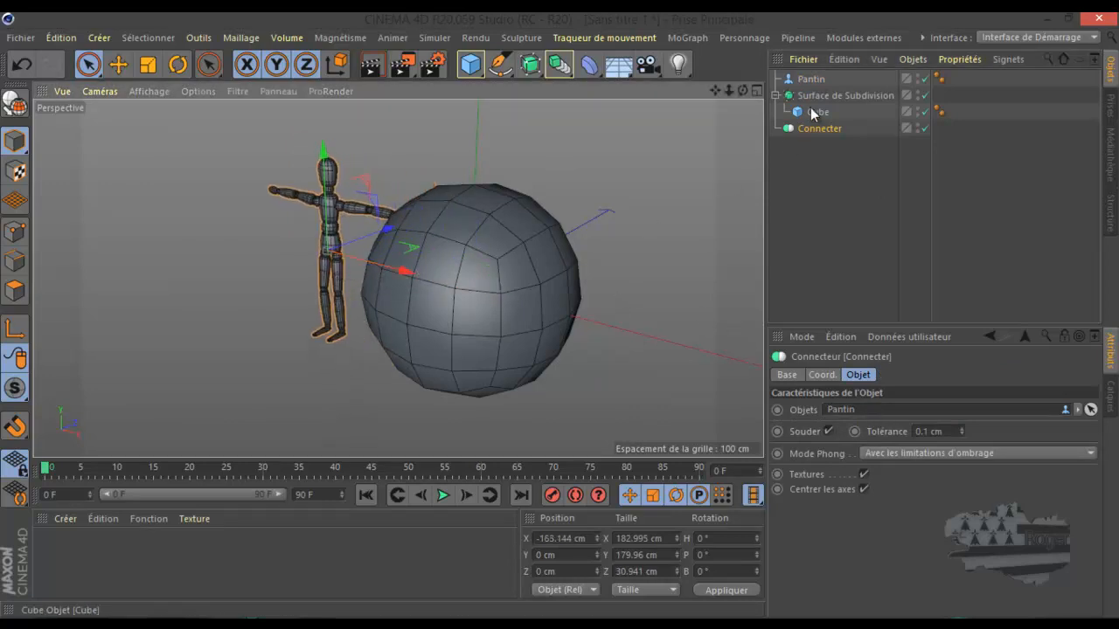
# Make the Surface de Subdivision a child of the Connecter and move the Connecter along X to about -205 cm.
pyautogui.moveTo(813, 93); pyautogui.dragTo(815, 128)
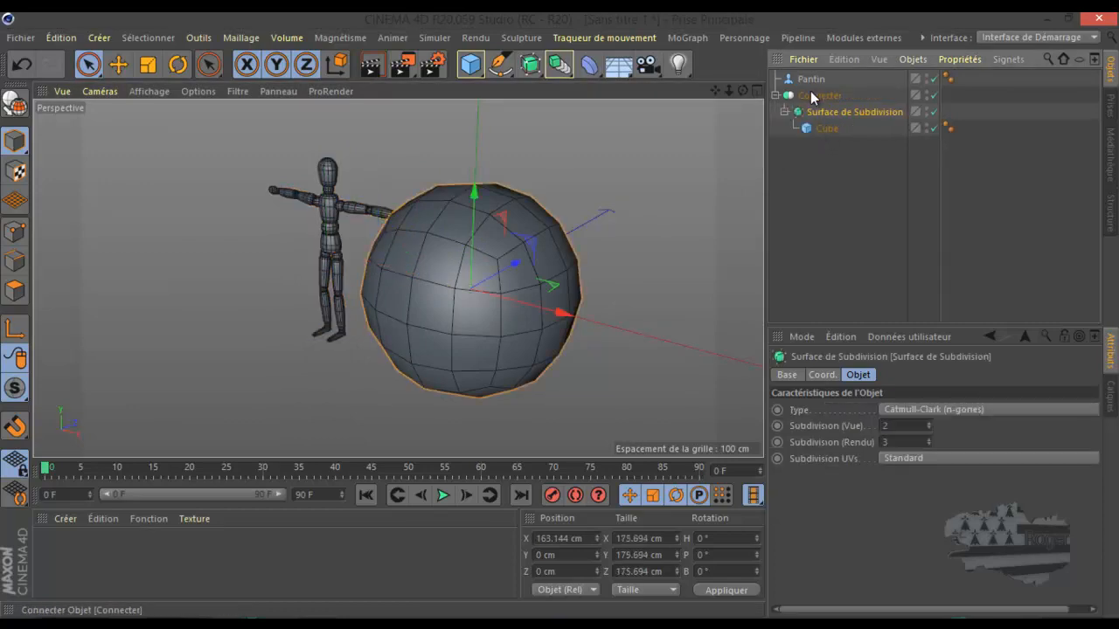
pyautogui.click(813, 96)
pyautogui.moveTo(402, 271)
pyautogui.mouseDown()
pyautogui.moveTo(317, 264)
pyautogui.moveTo(517, 282)
pyautogui.moveTo(370, 274)
pyautogui.moveTo(393, 265)
pyautogui.mouseUp()
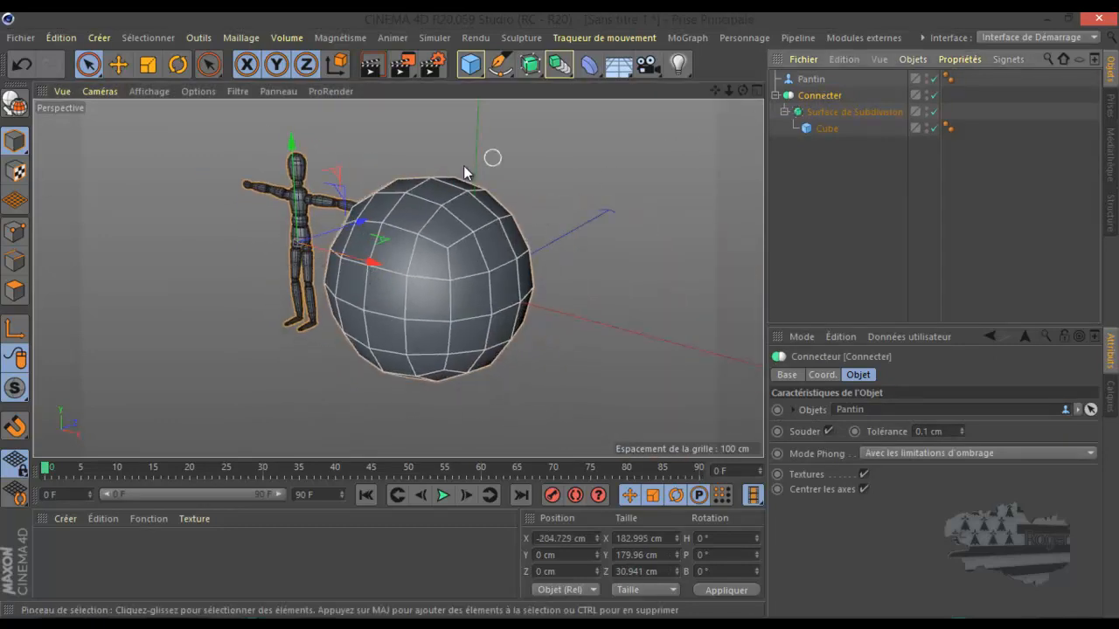
pyautogui.click(827, 128)
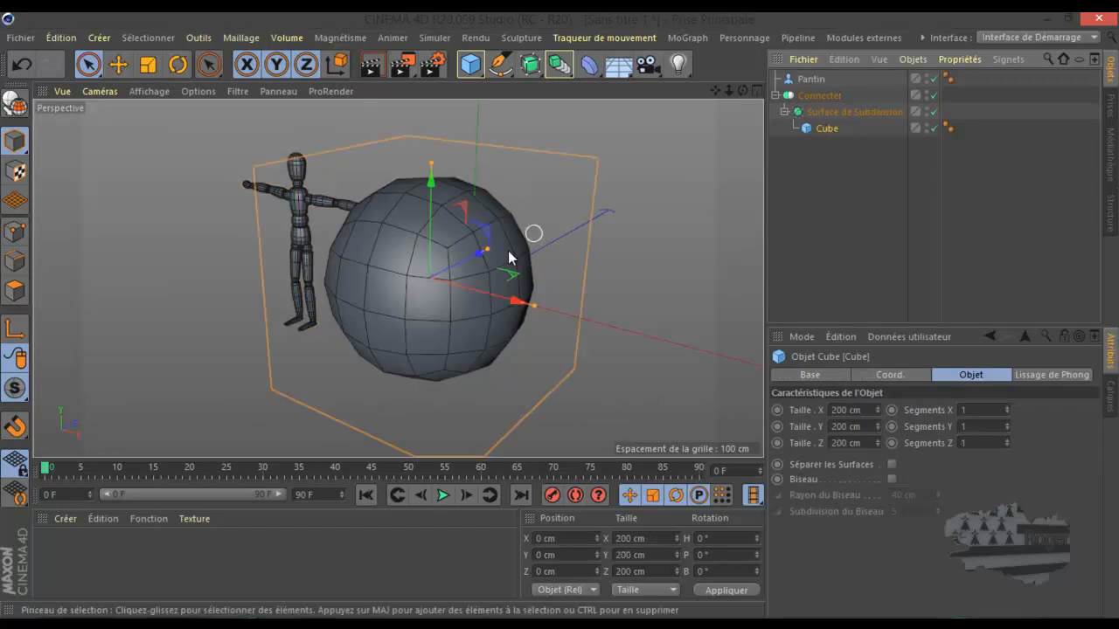
pyautogui.click(811, 93)
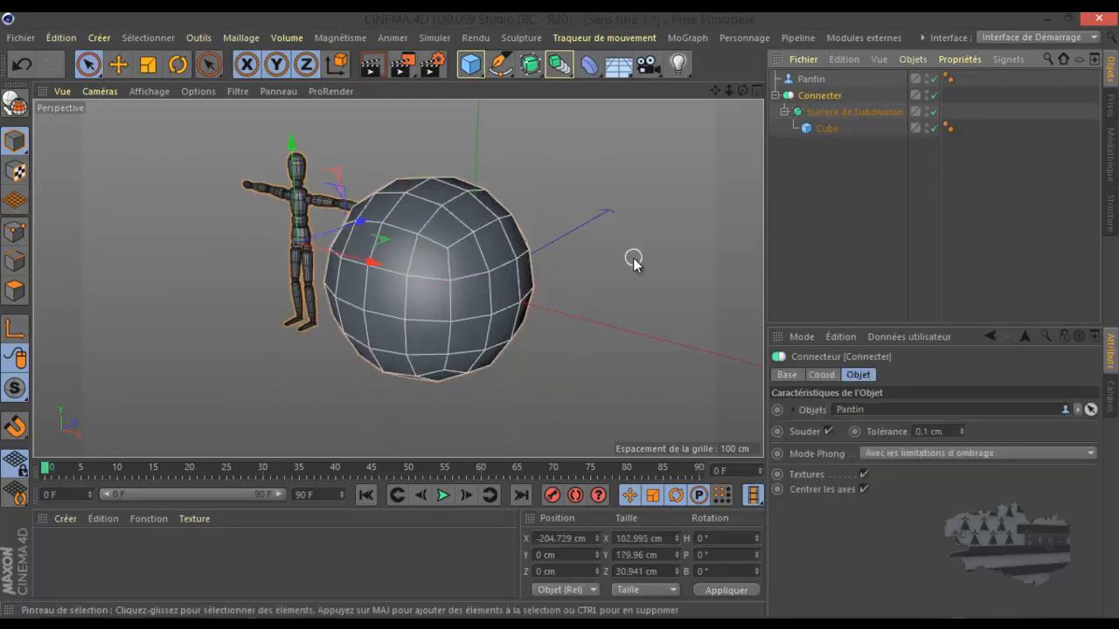
pyautogui.scroll(-3, 638, 260)
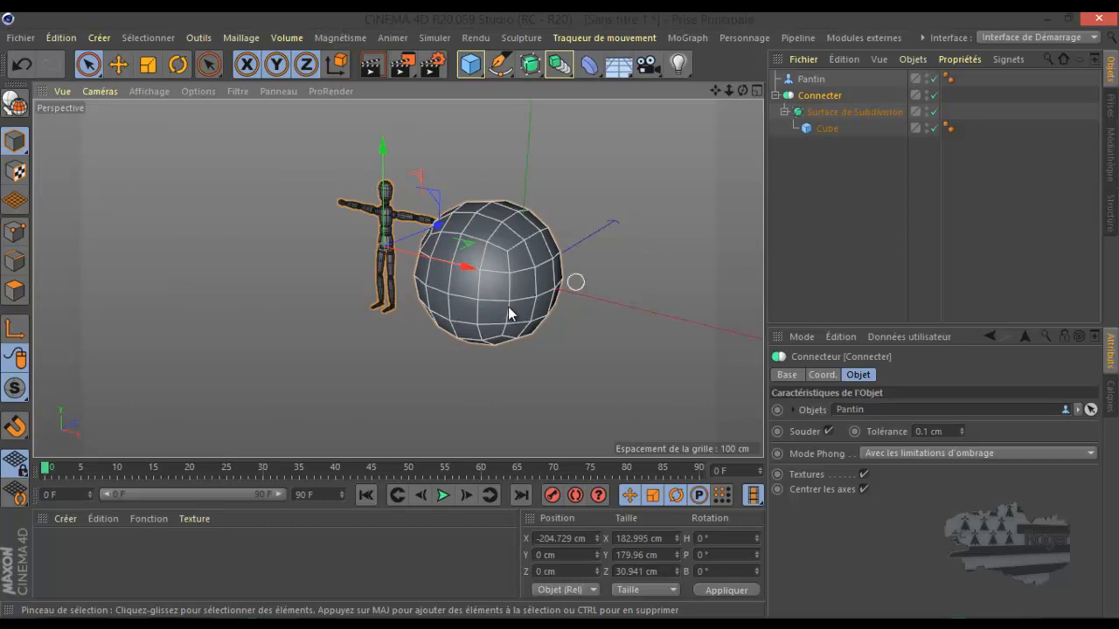
# Display the generator objects available for adding to the scene, including Connecter and Symétrie.
pyautogui.click(194, 622)
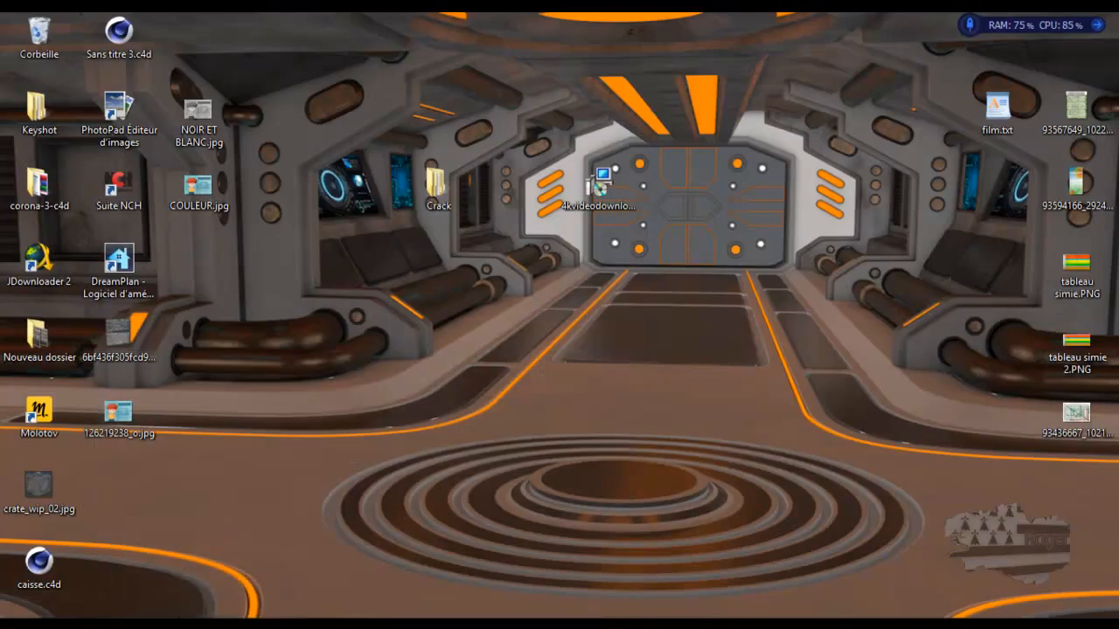
pyautogui.click(193, 622)
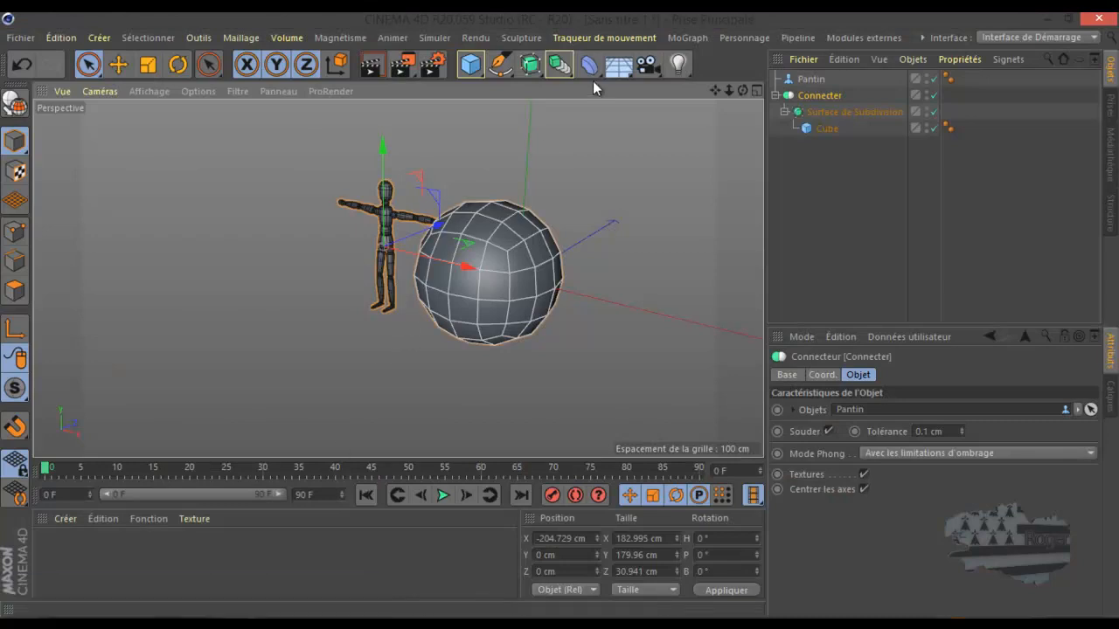
pyautogui.click(556, 65)
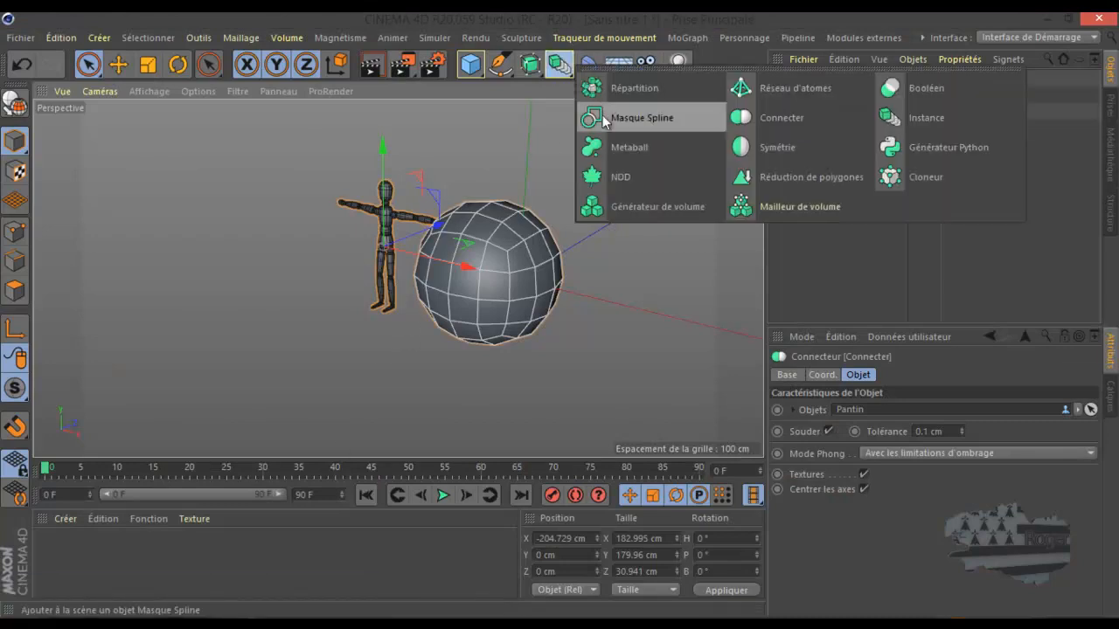